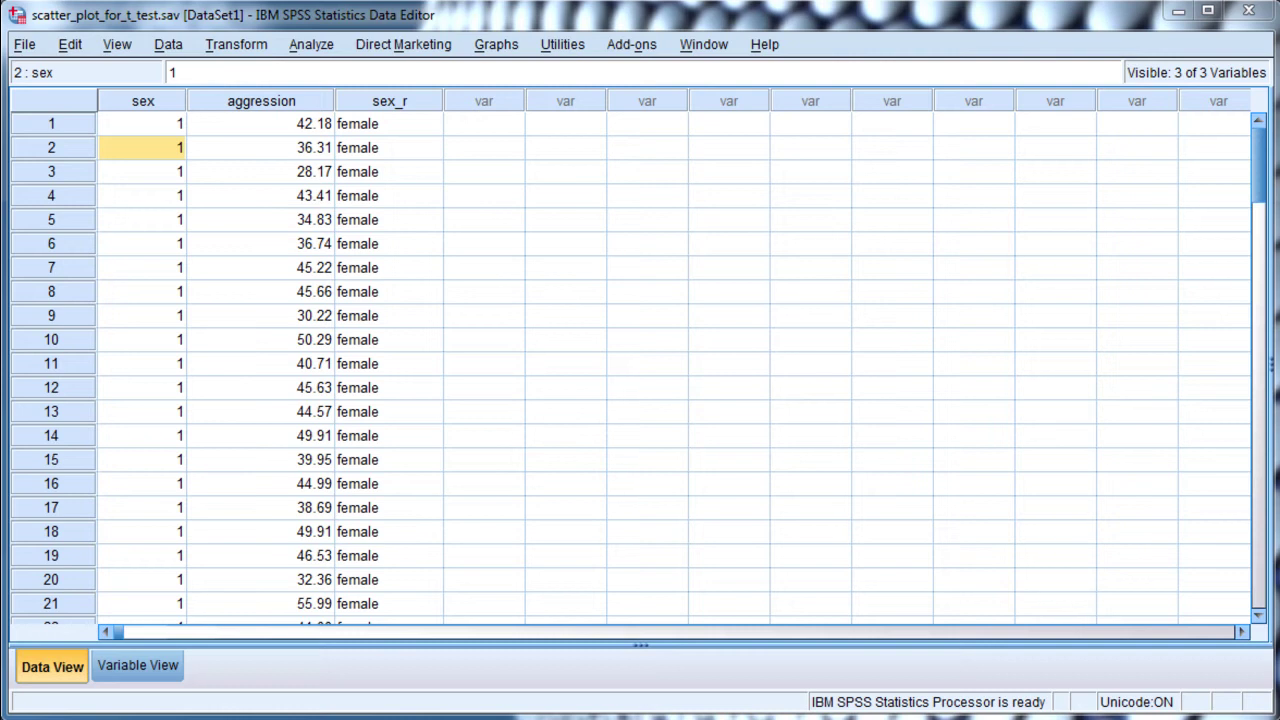
Step: Inspect the sex and aggression columns in the data grid by selecting and deselecting them
left_click_drag(152, 104, 232, 125)
left_click(232, 130)
left_click(86, 123)
left_click(152, 126)
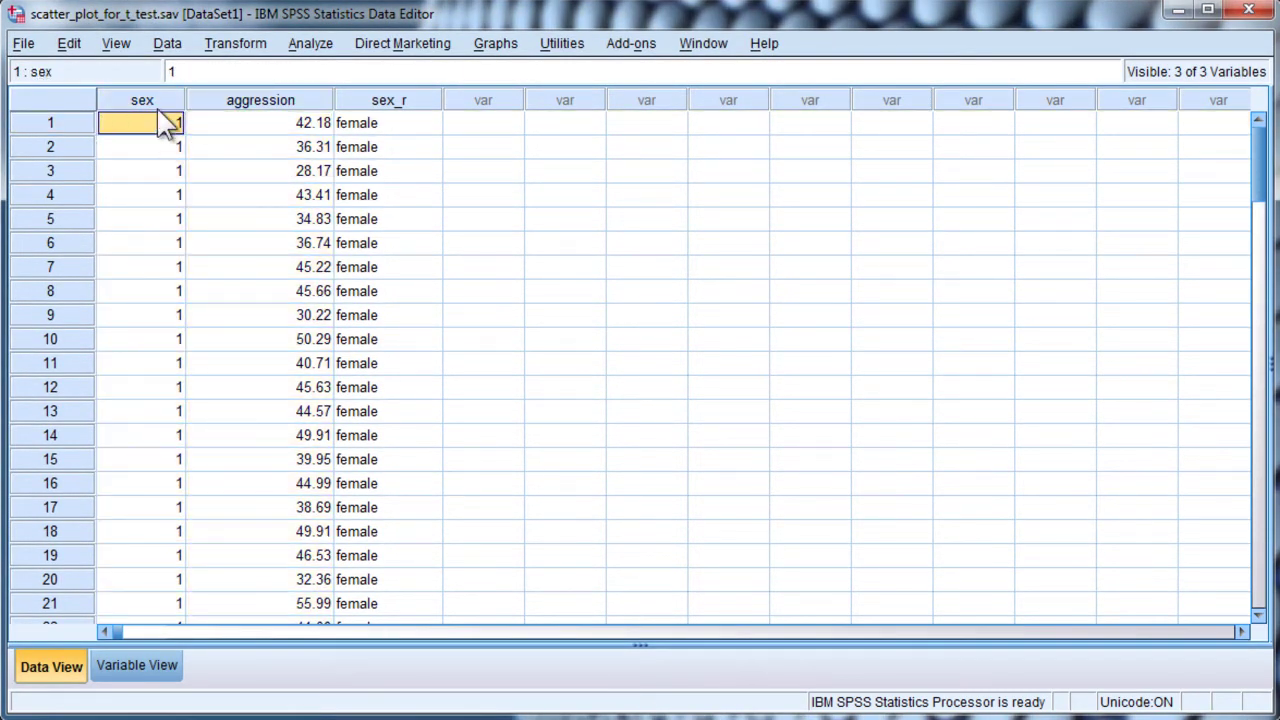
left_click(157, 107)
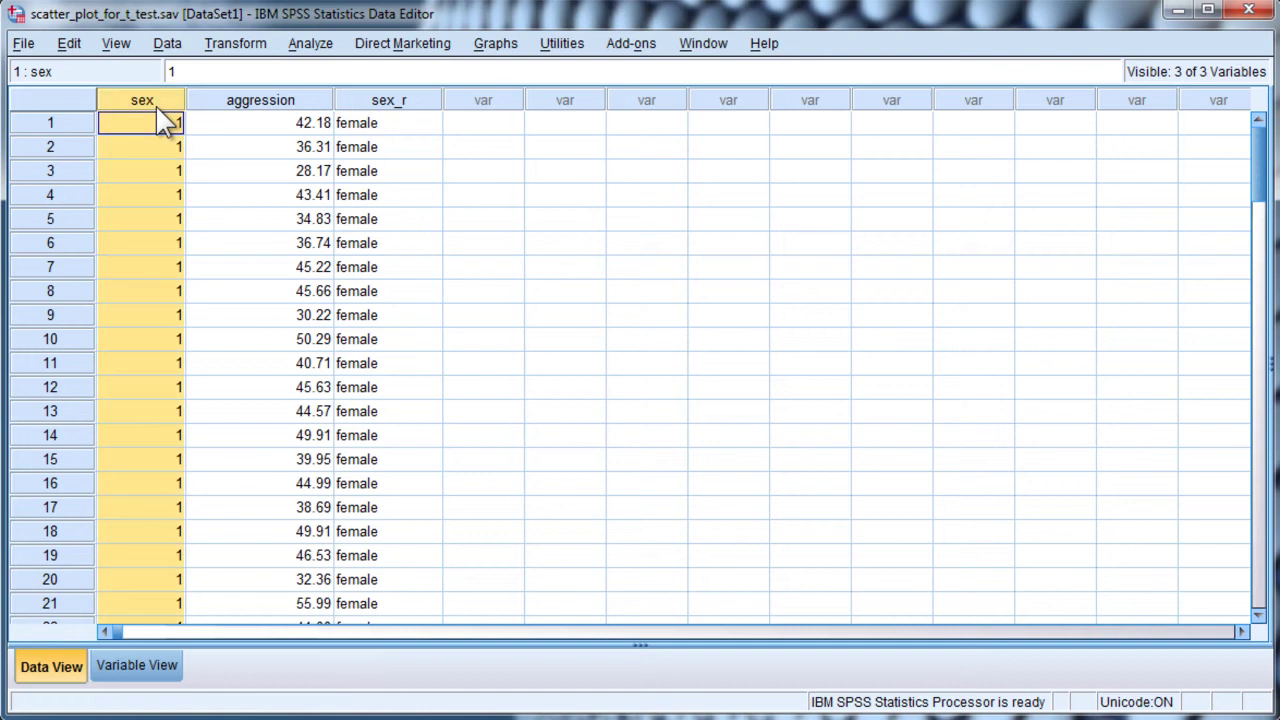
left_click(200, 127)
left_click(151, 108)
left_click(158, 125)
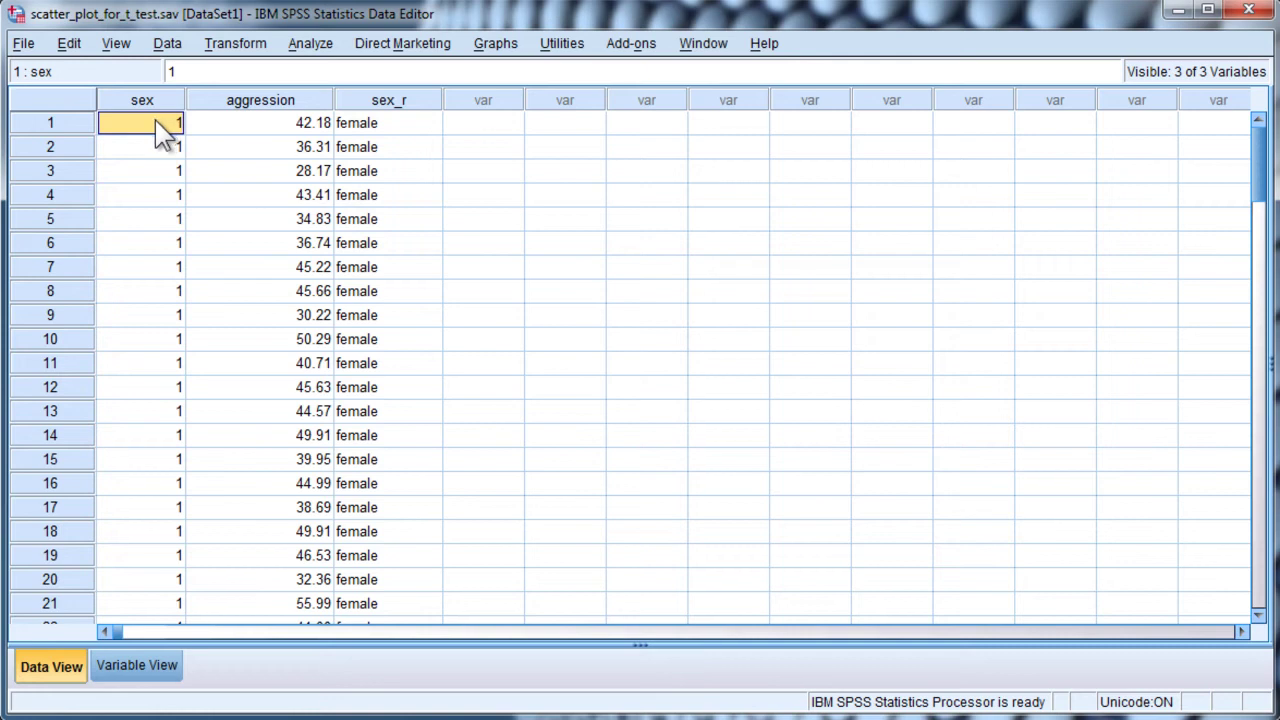
scroll(157, 212, "down", 7)
scroll(157, 212, "down", 9)
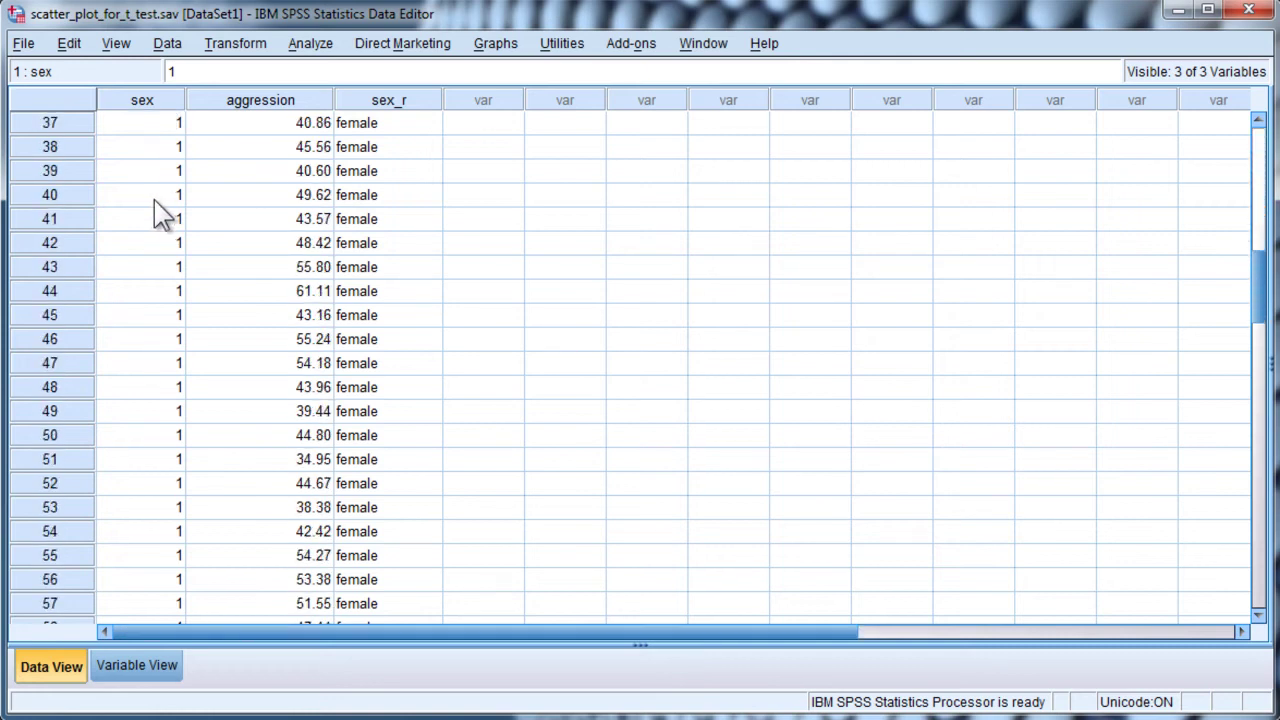
scroll(157, 212, "up", 10)
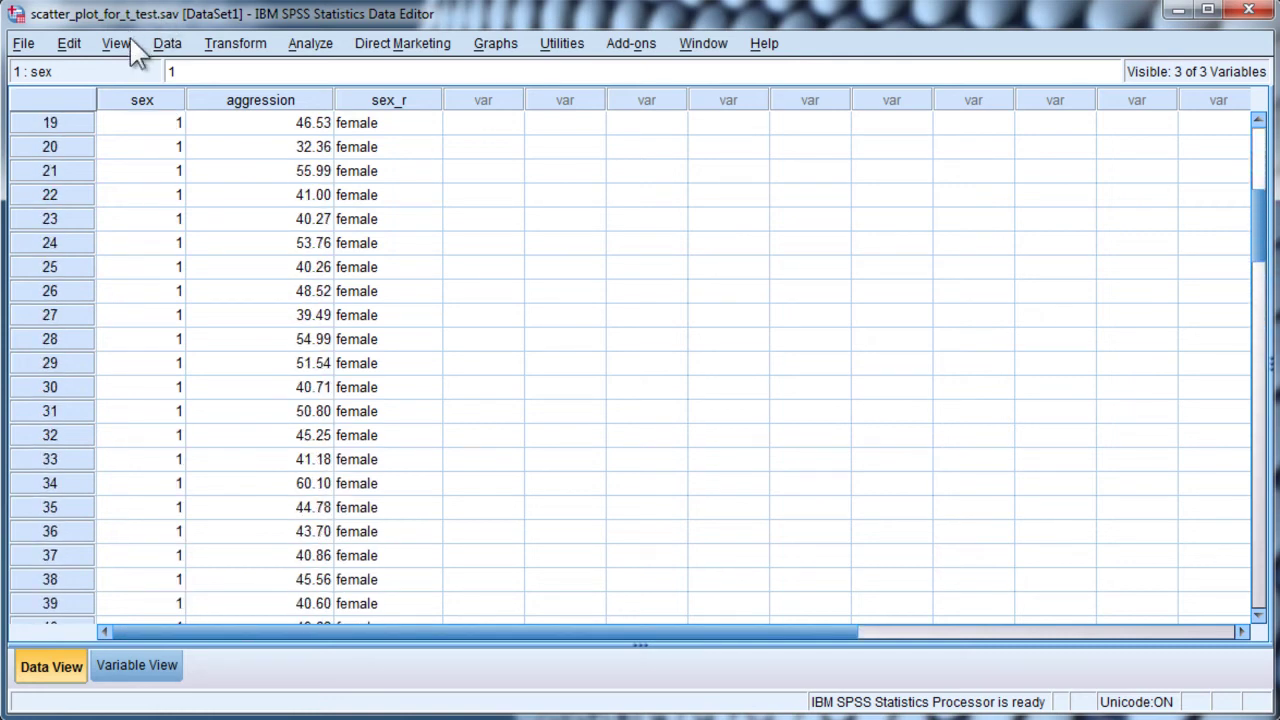
Step: Briefly show sex value labels instead of codes, switch back to numbers, and review aggression
left_click(128, 45)
left_click(157, 207)
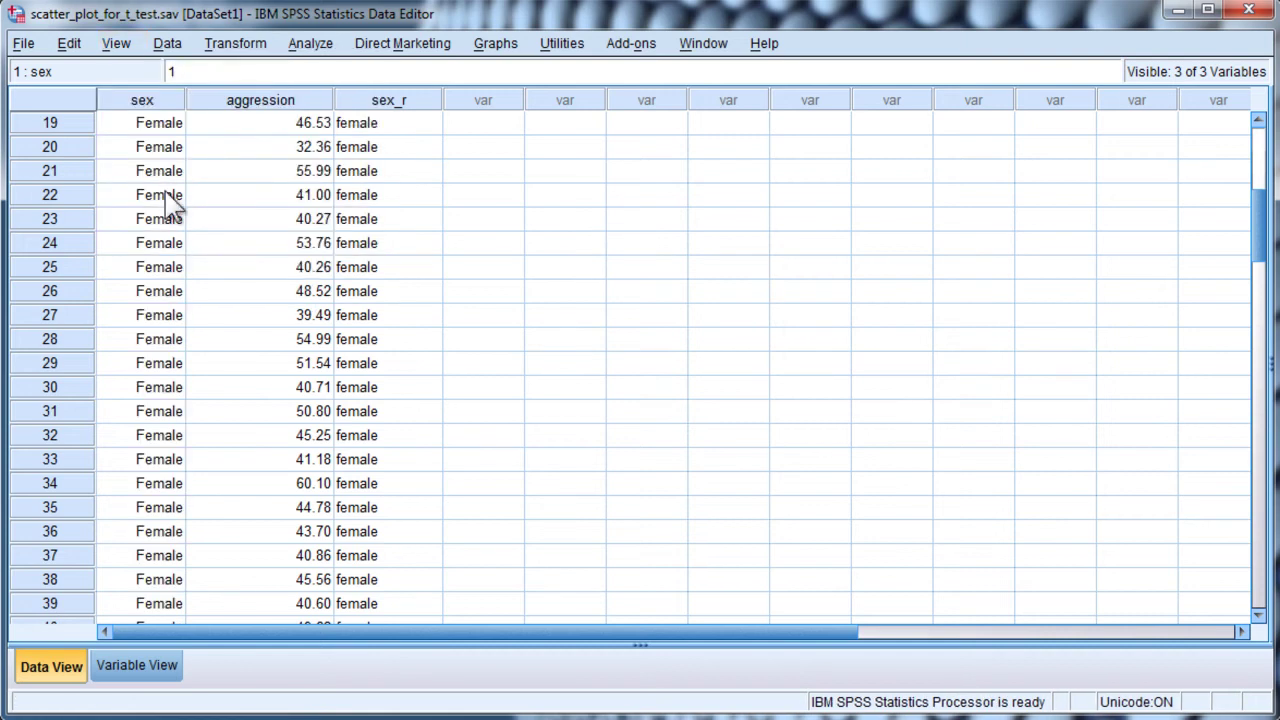
scroll(170, 205, "down", 14)
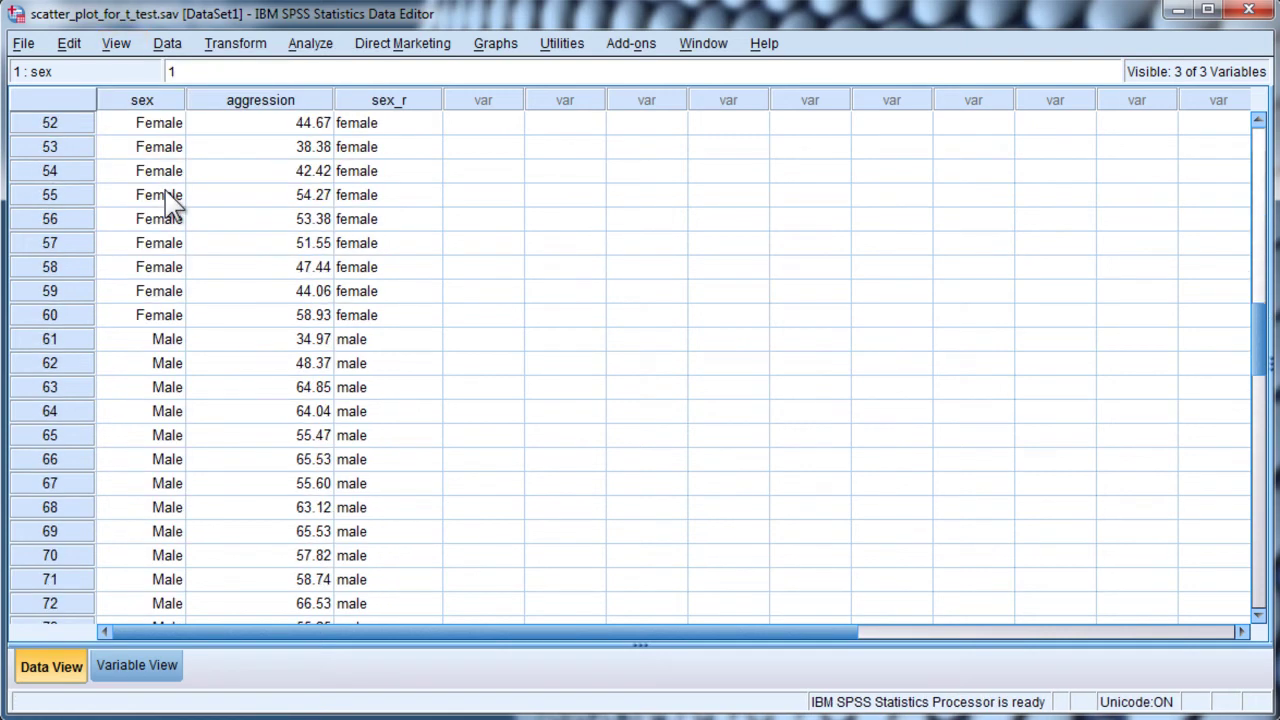
scroll(170, 205, "up", 14)
left_click(118, 48)
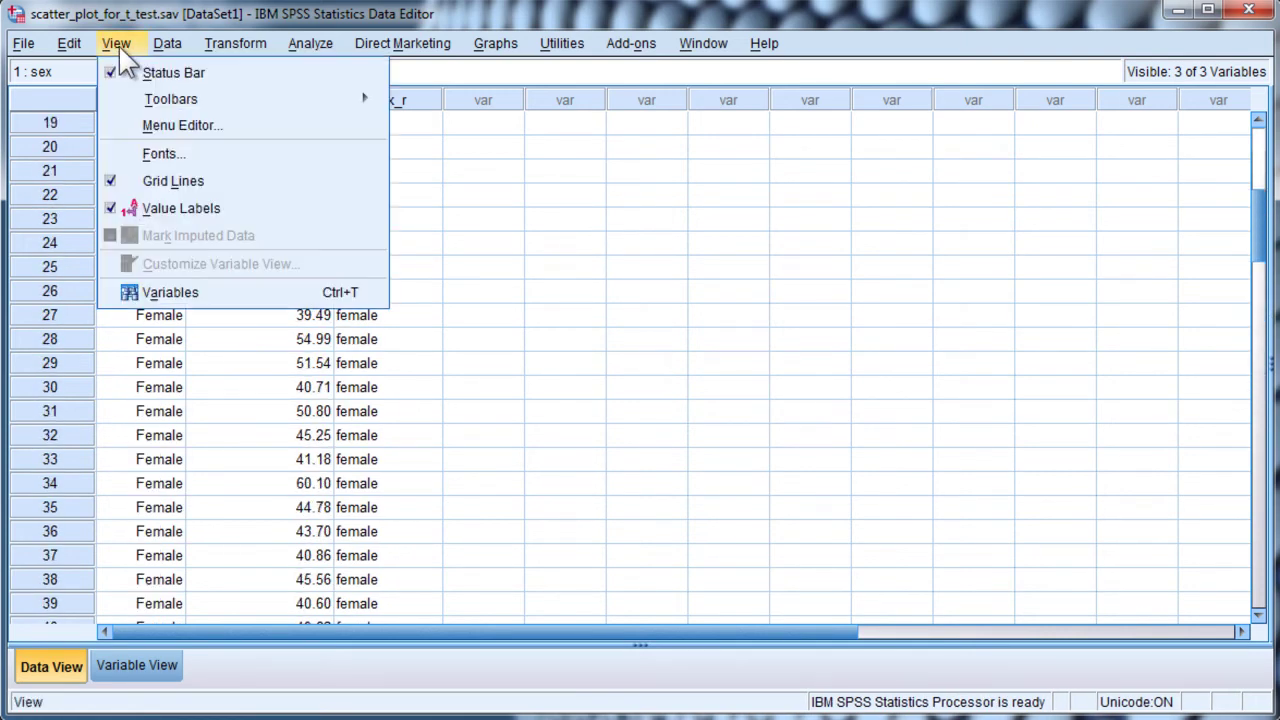
left_click(130, 208)
scroll(194, 222, "up", 6)
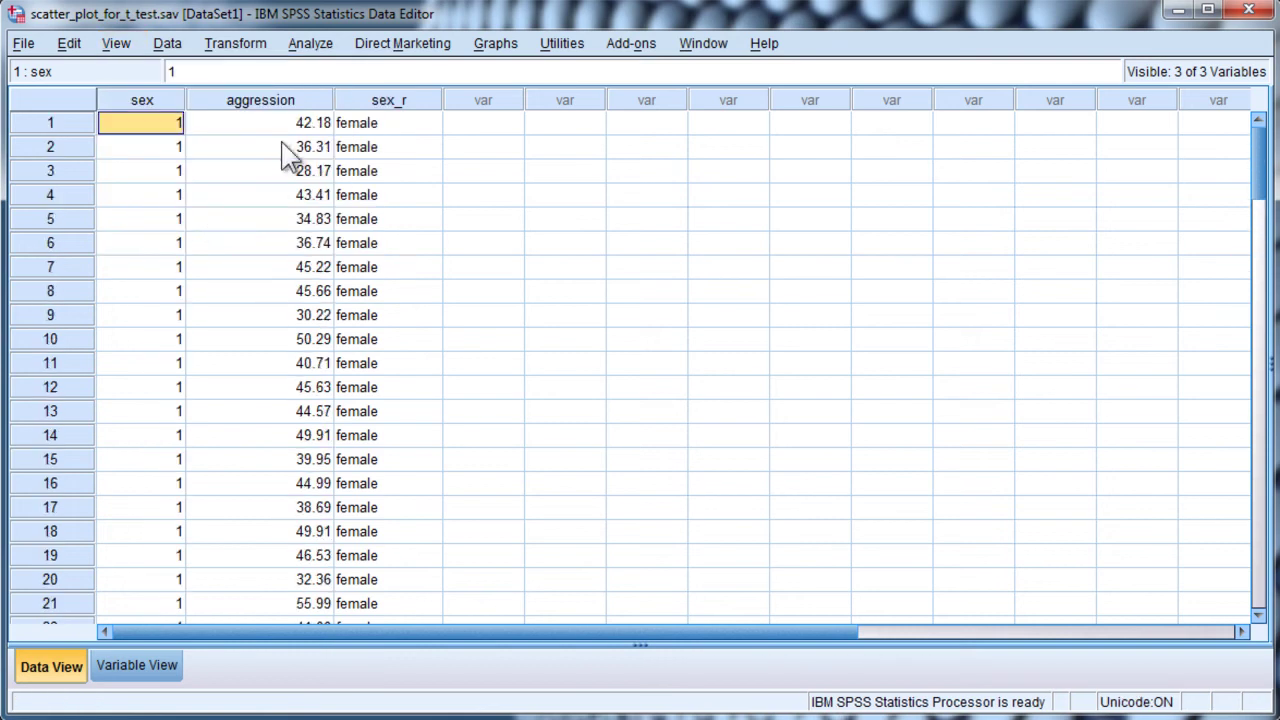
left_click(290, 110)
left_click(241, 128)
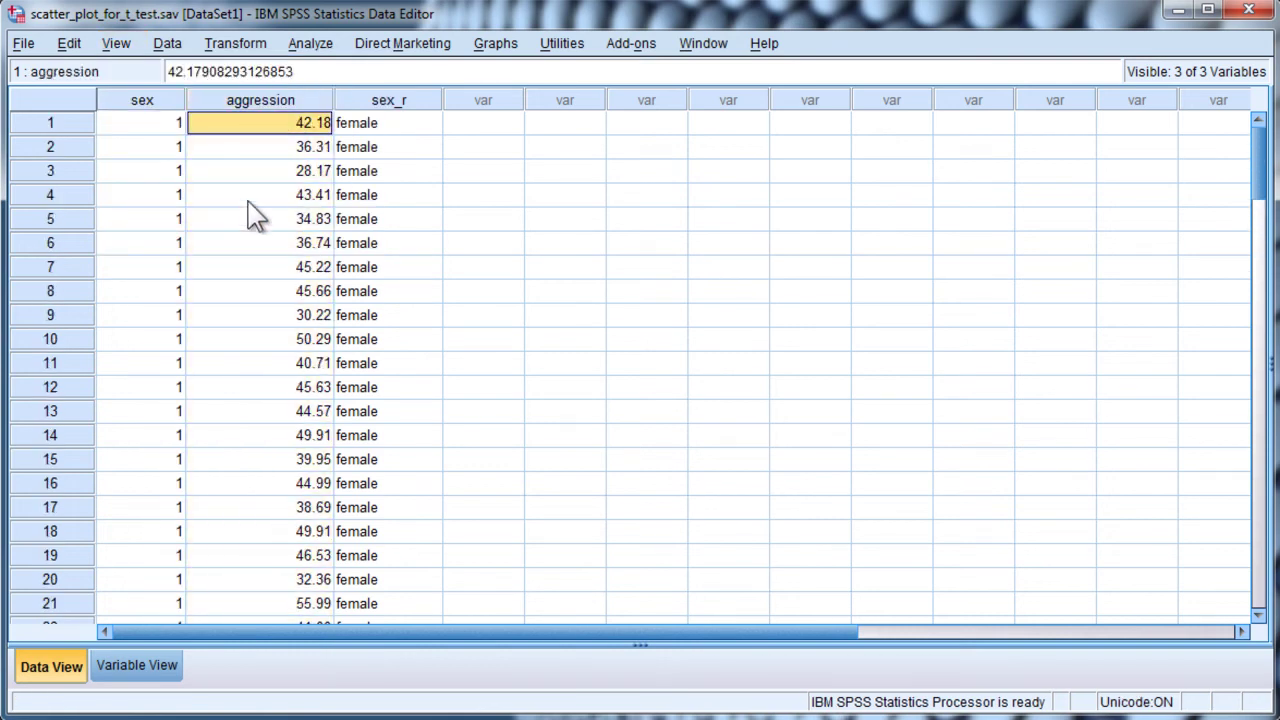
scroll(231, 300, "down", 3)
scroll(235, 285, "down", 9)
scroll(235, 285, "up", 7)
scroll(233, 277, "up", 5)
Step: Run an independent-samples t-test of aggression grouped by sex, with groups 1 and 2
left_click(308, 43)
mouse_move(392, 150)
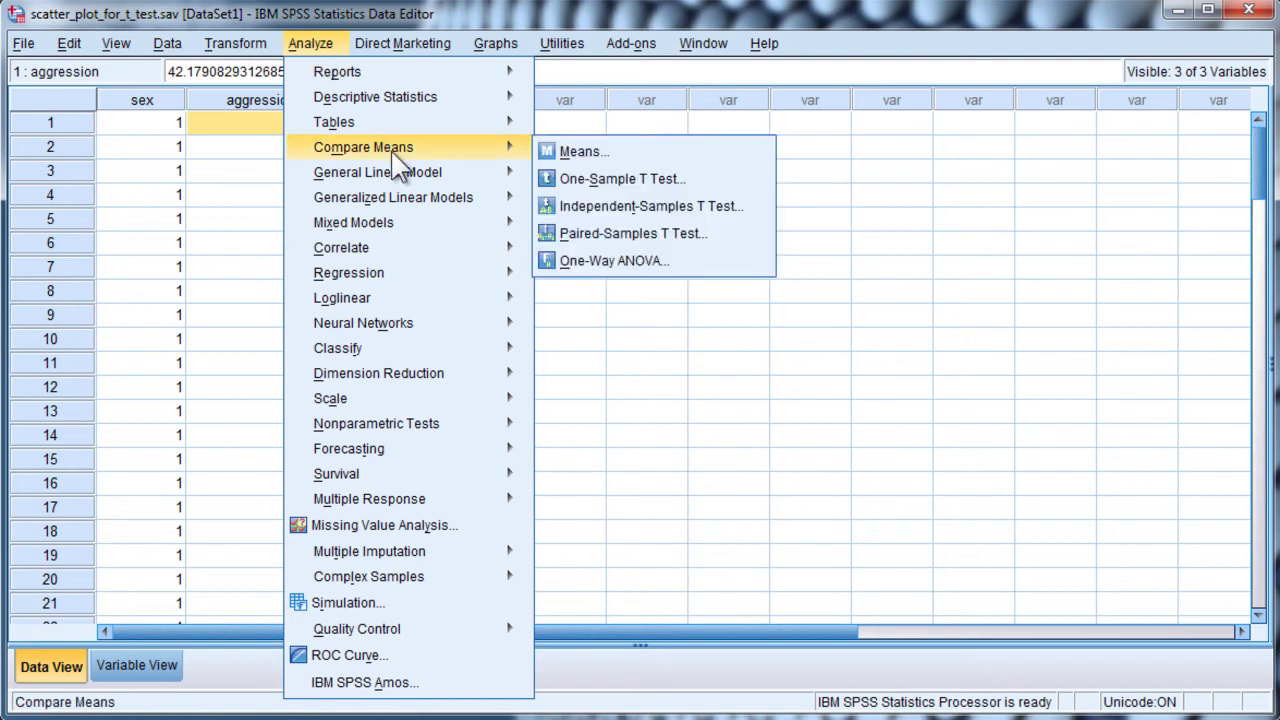
left_click(618, 208)
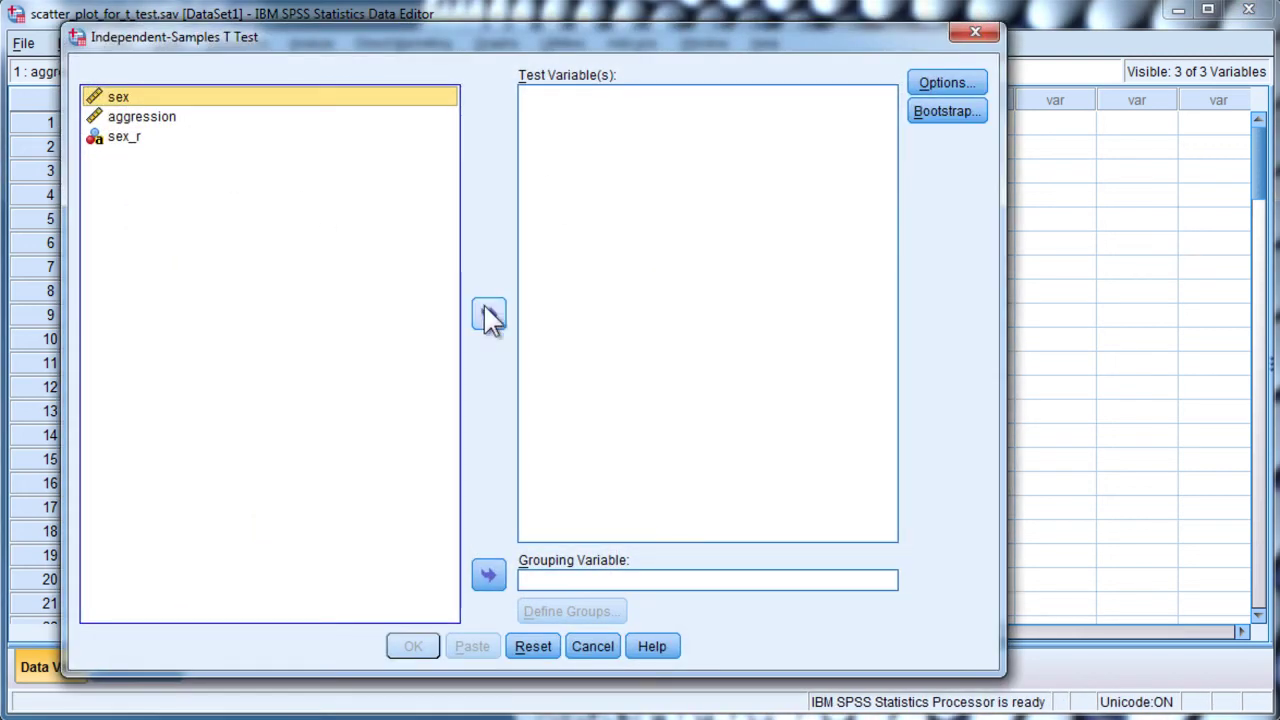
left_click(488, 577)
left_click(558, 609)
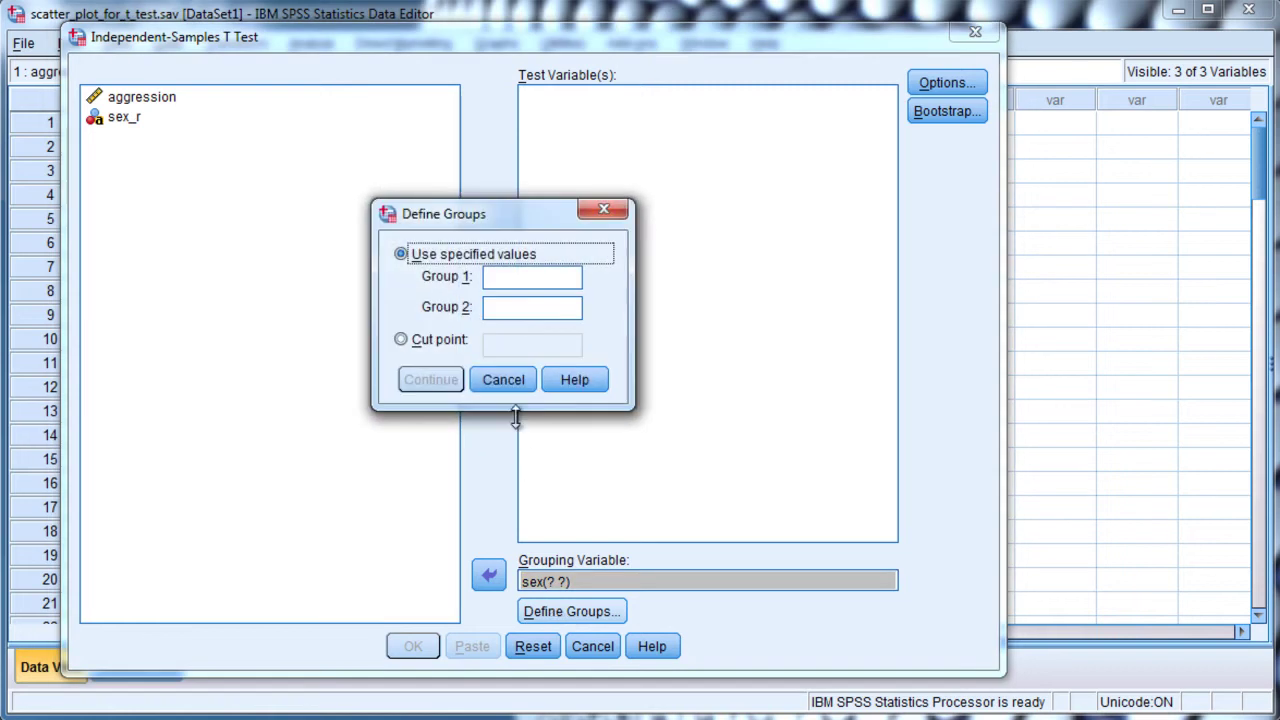
left_click(521, 308)
type("2")
left_click(455, 376)
left_click(158, 101)
left_click(494, 318)
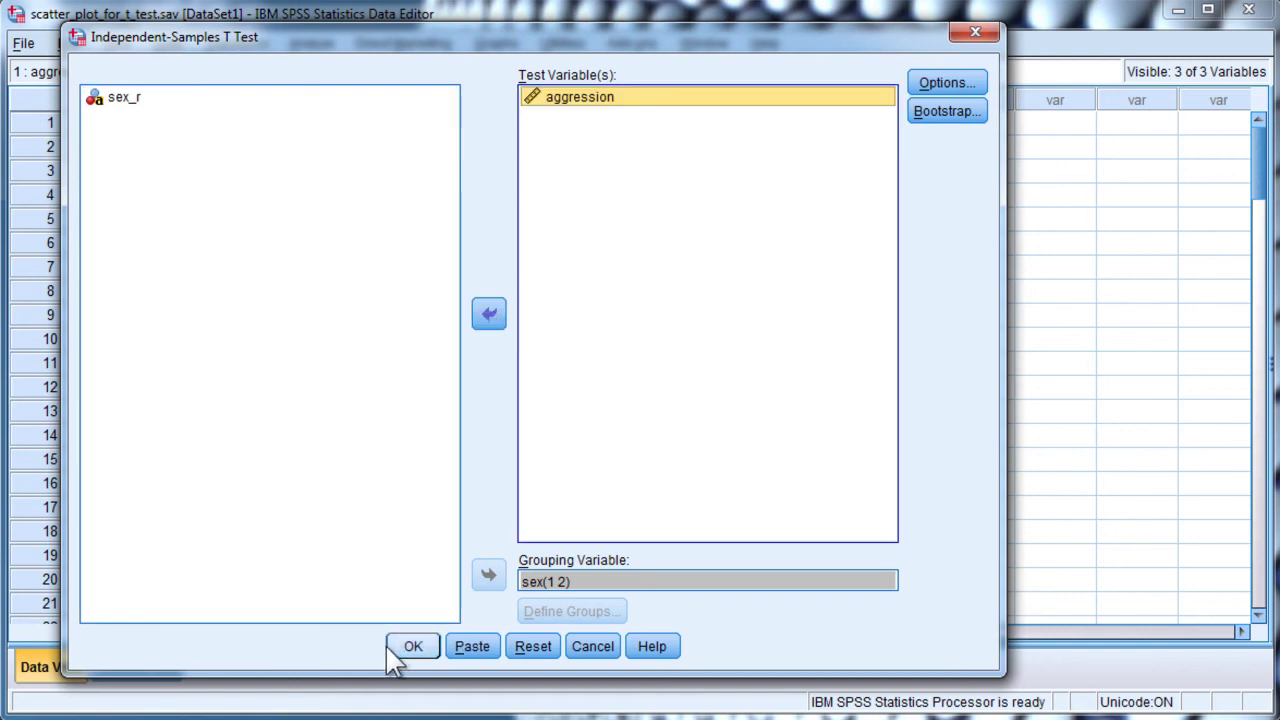
left_click(392, 646)
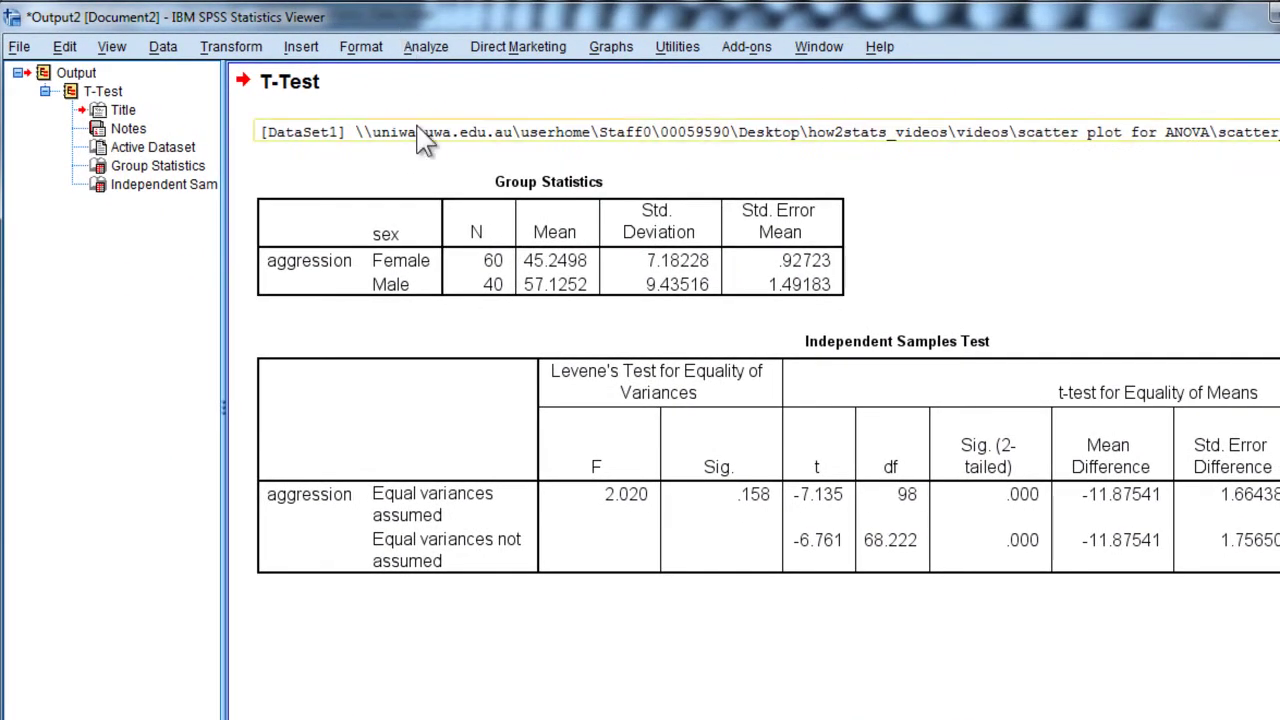
left_click(815, 520)
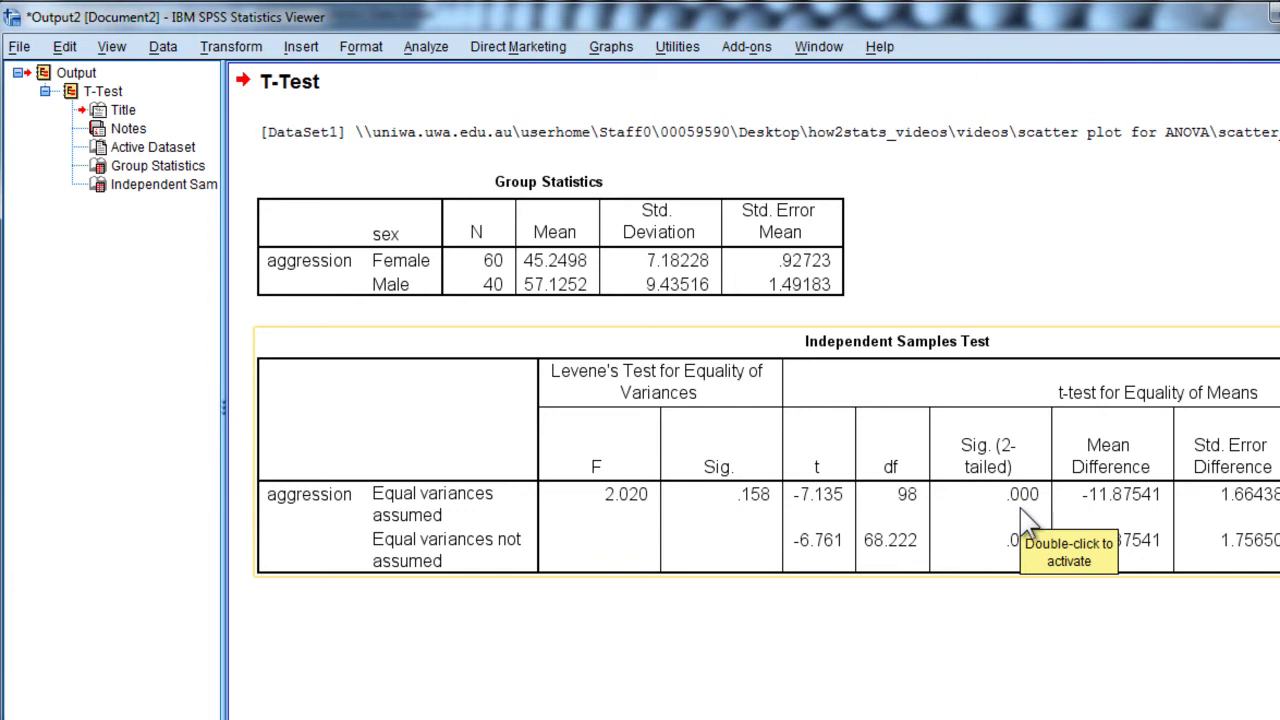
left_click(565, 285)
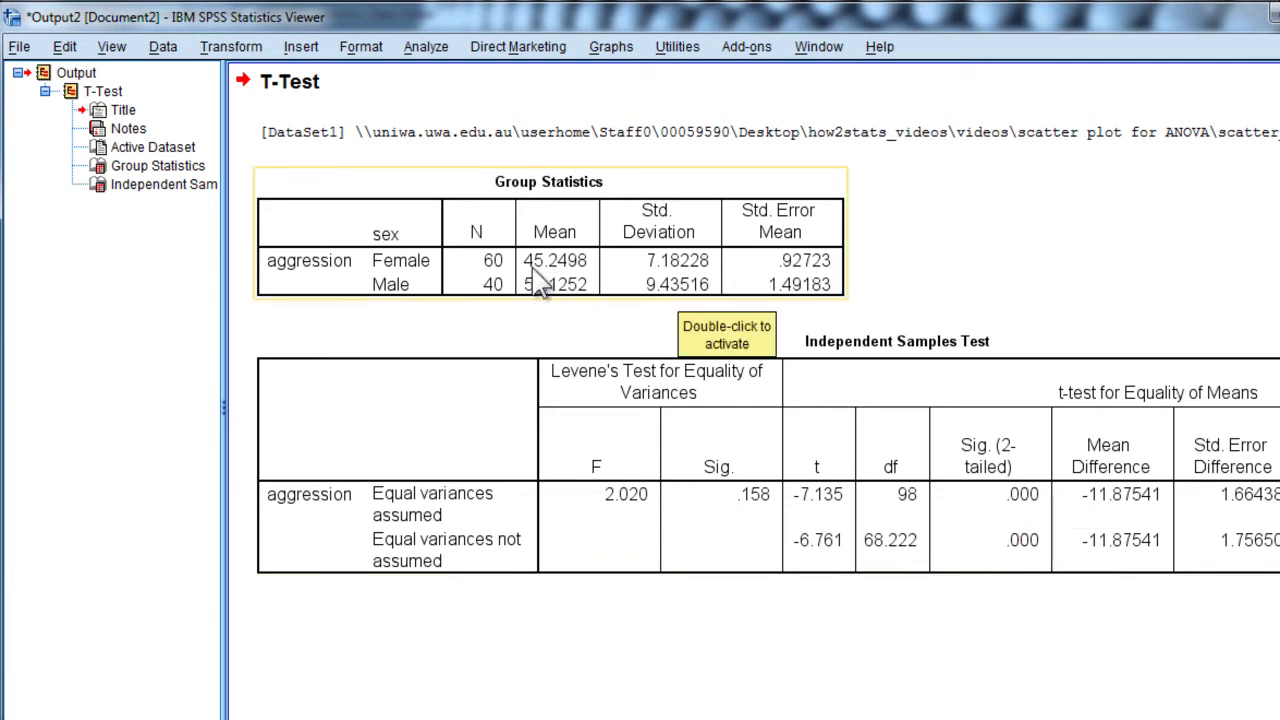
left_click(570, 345)
left_click(724, 614)
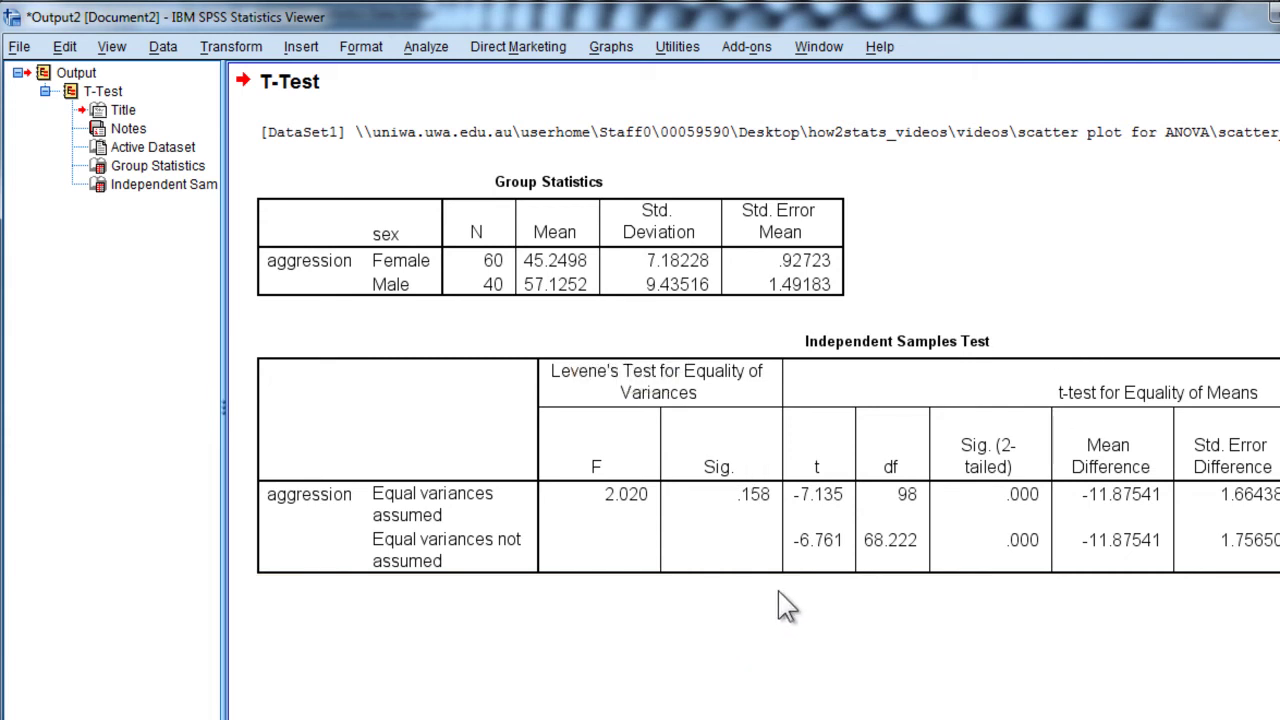
left_click(628, 47)
Step: Build a simple error bar chart with aggression as the variable and sex on the category axis
mouse_move(738, 190)
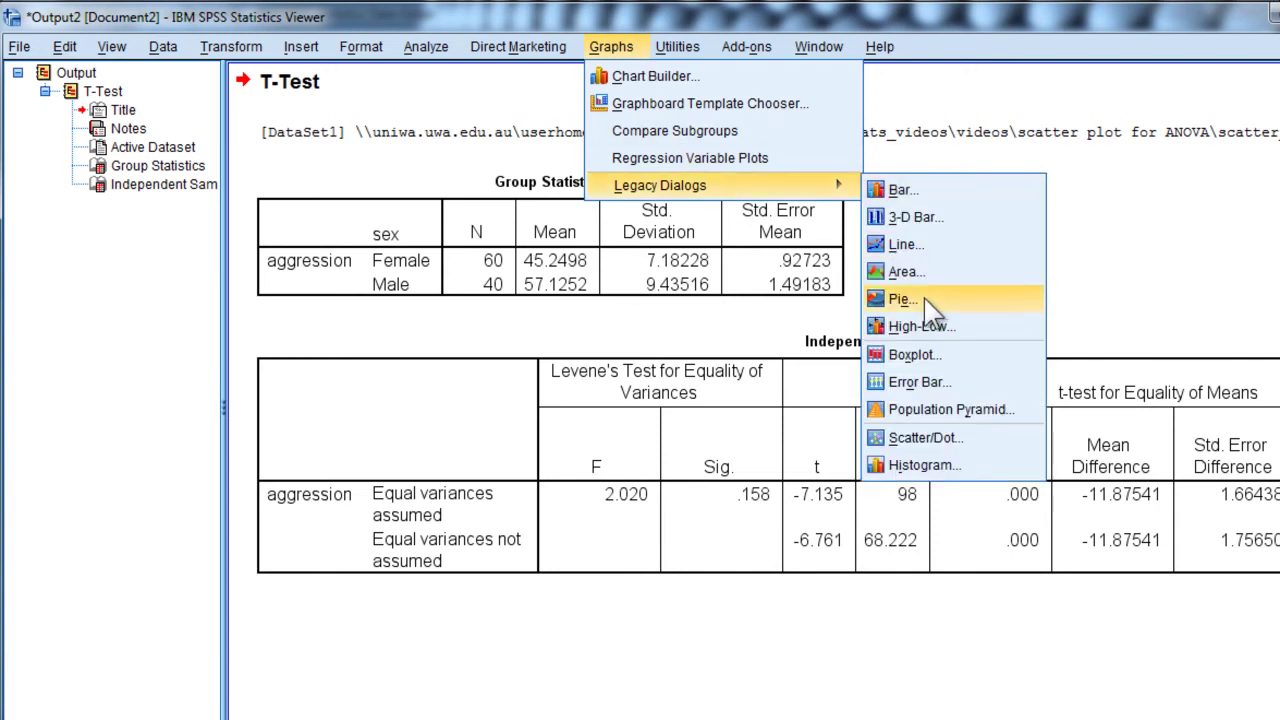
left_click(920, 382)
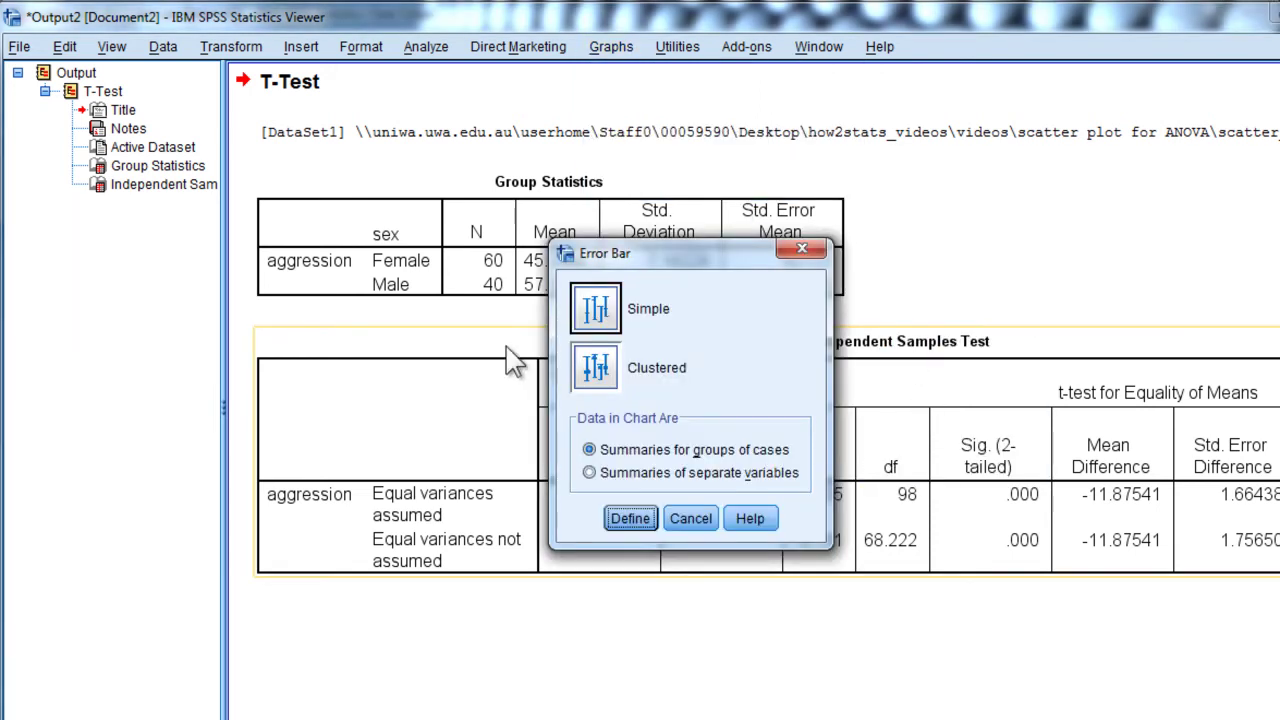
left_click(632, 519)
left_click(460, 131)
left_click(334, 88)
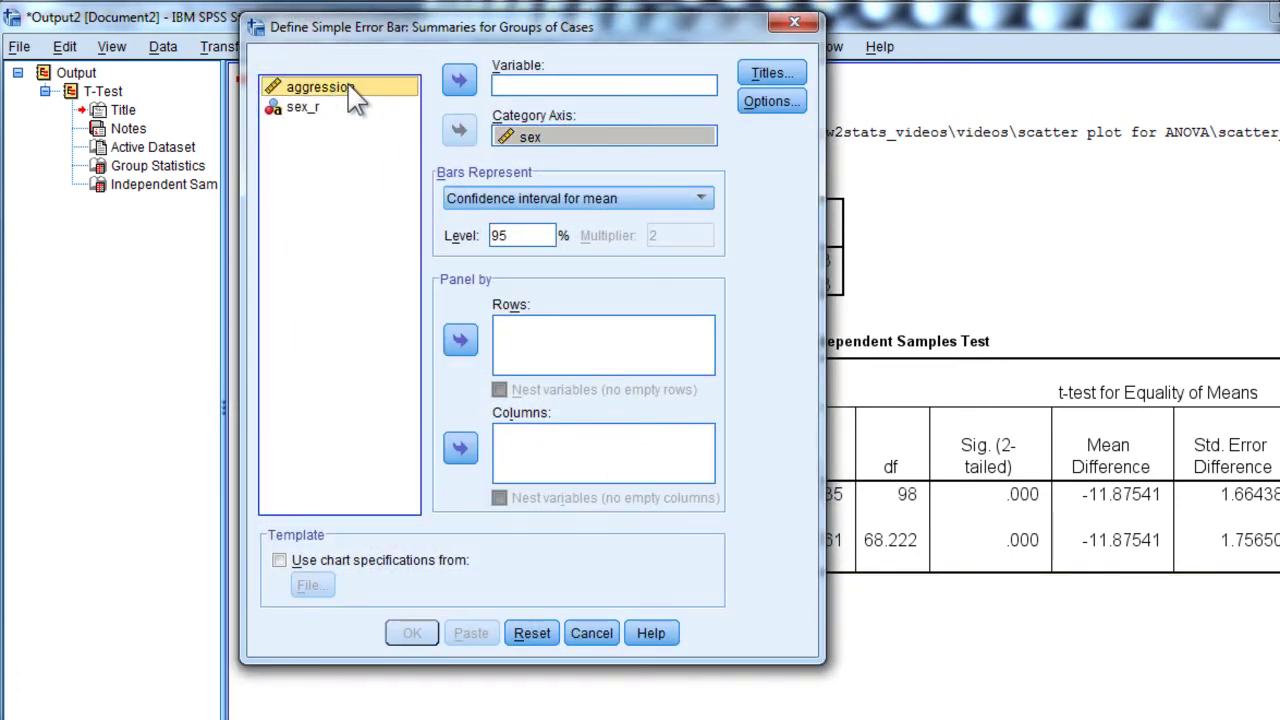
left_click(460, 80)
left_click(402, 633)
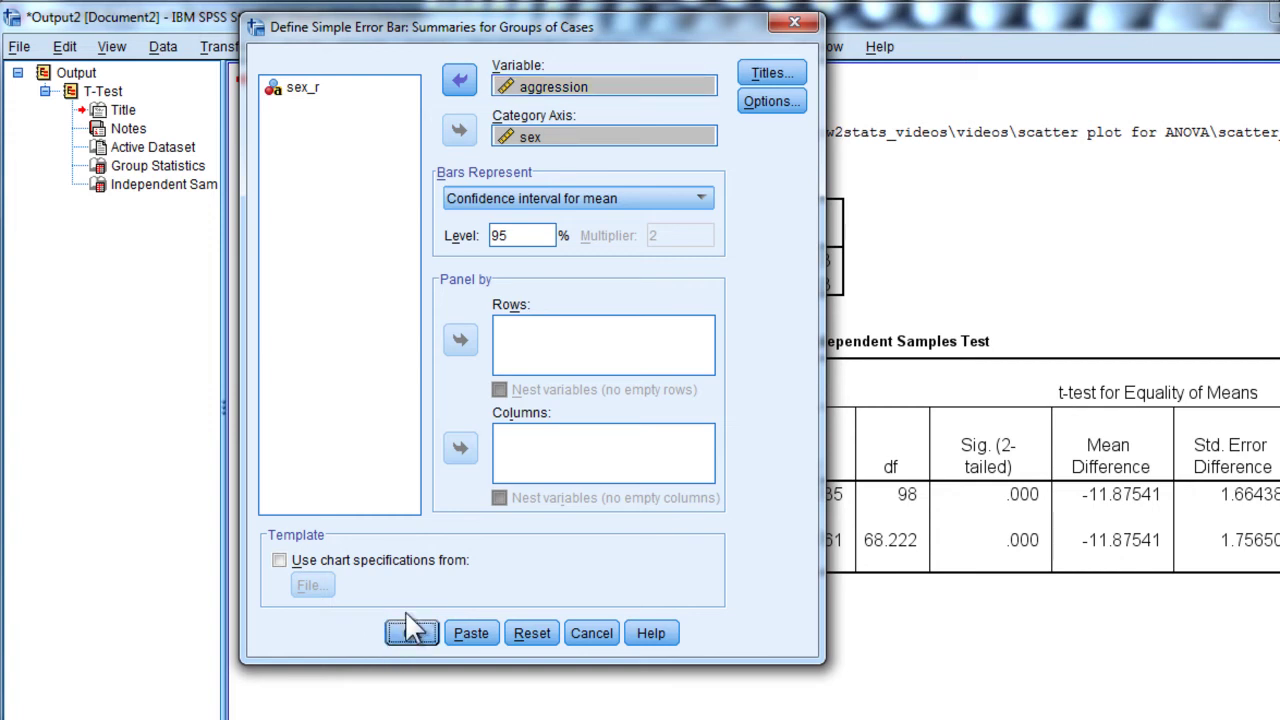
left_click(410, 633)
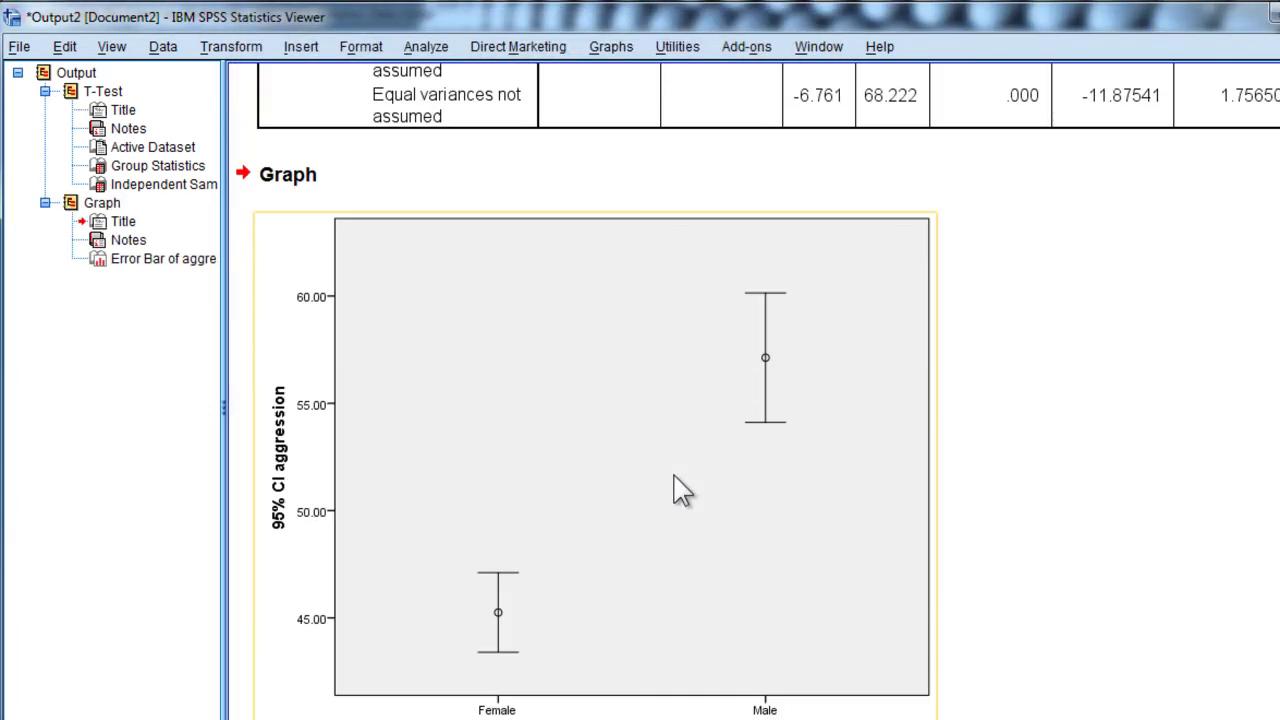
Step: In the Chart Editor, make the plot area's fill and border transparent
left_click(634, 443)
double_click(628, 431)
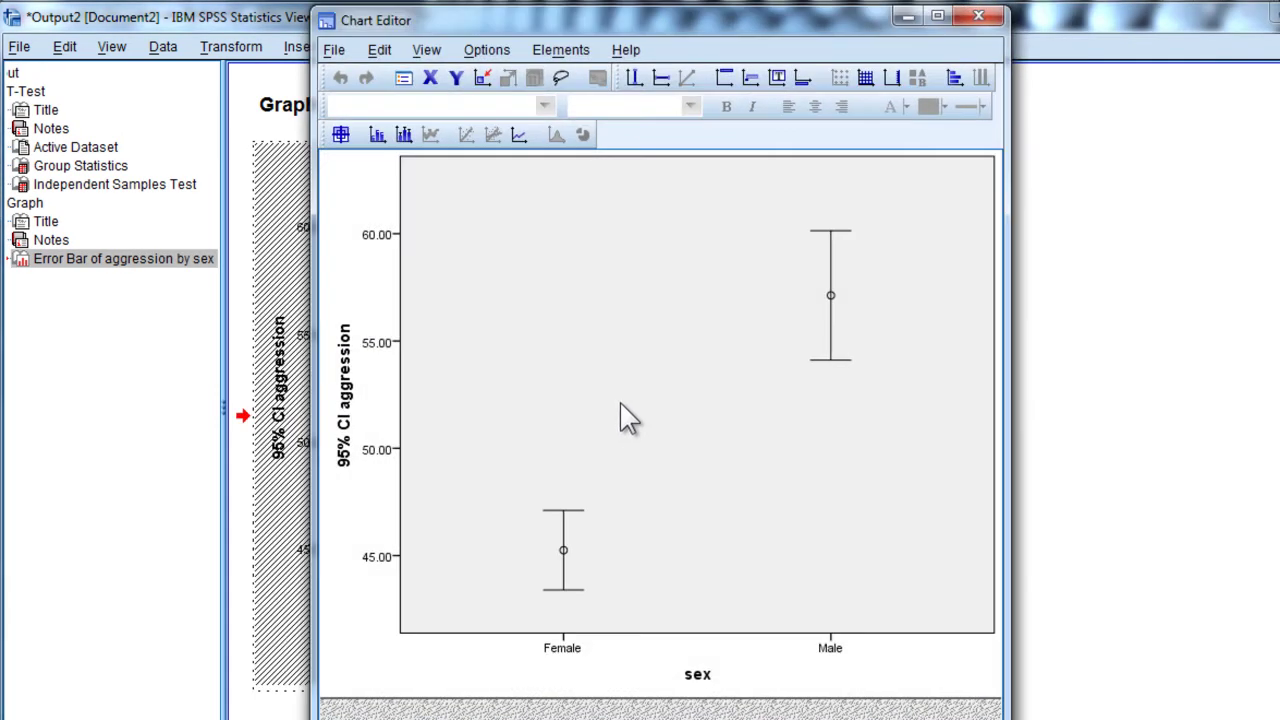
double_click(618, 376)
left_click(1250, 209)
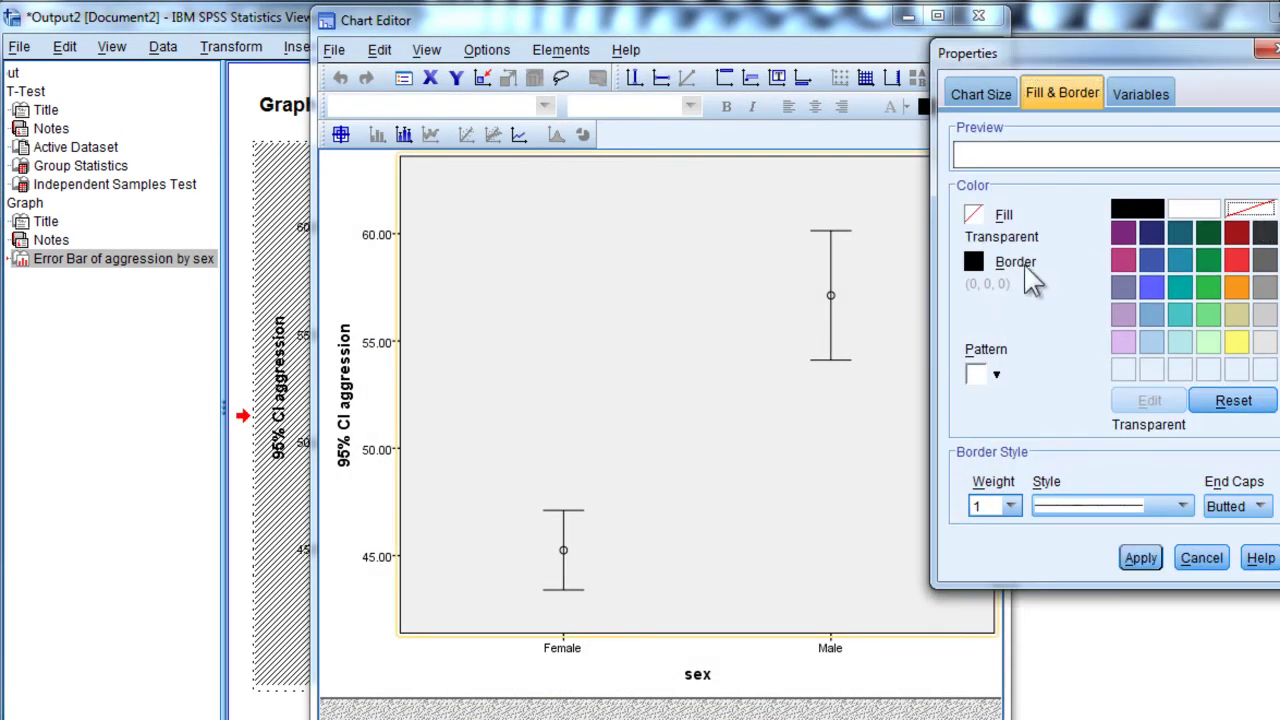
left_click(974, 262)
left_click(1249, 209)
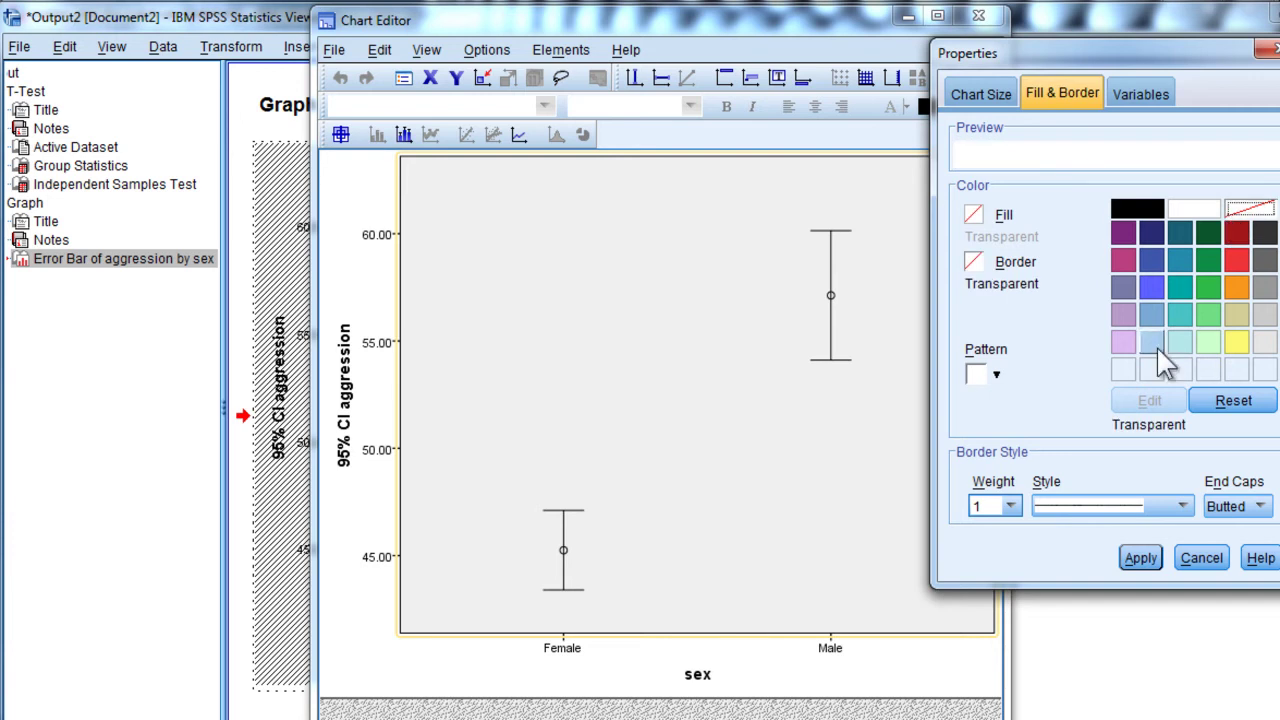
left_click(1140, 558)
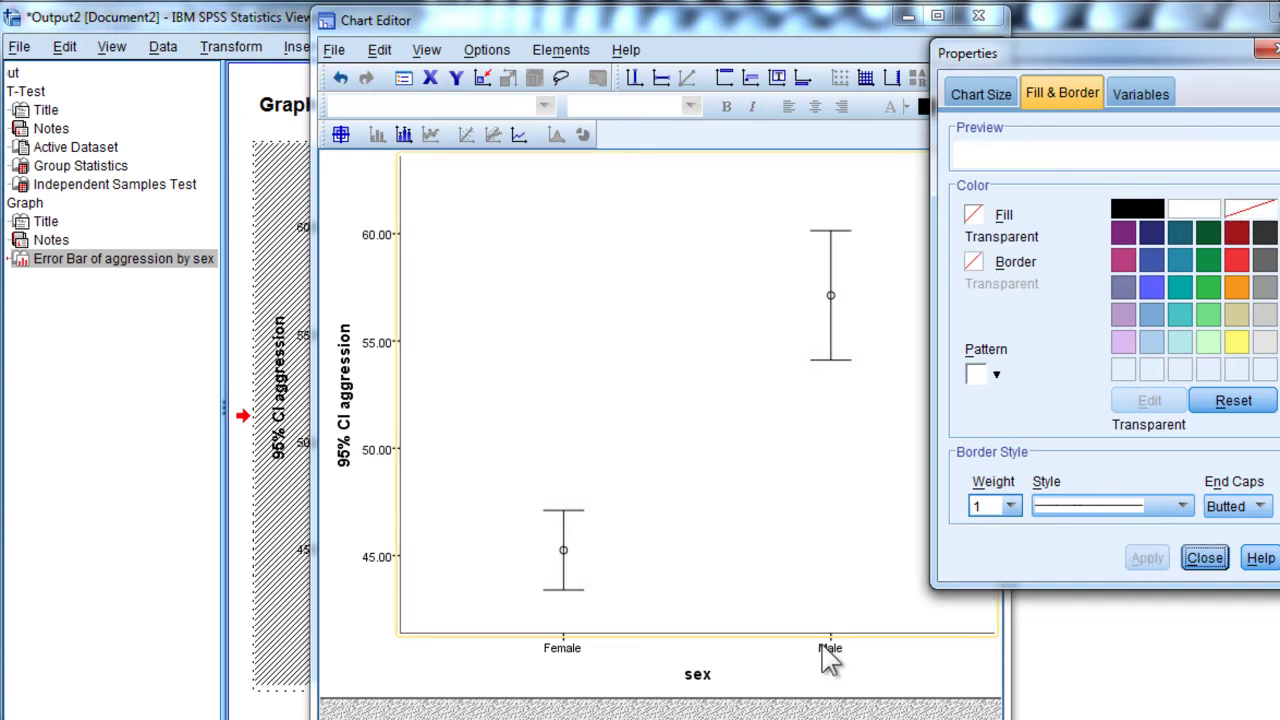
Step: Set the Female/Male category labels to size 14
left_click(832, 650)
left_click(1142, 343)
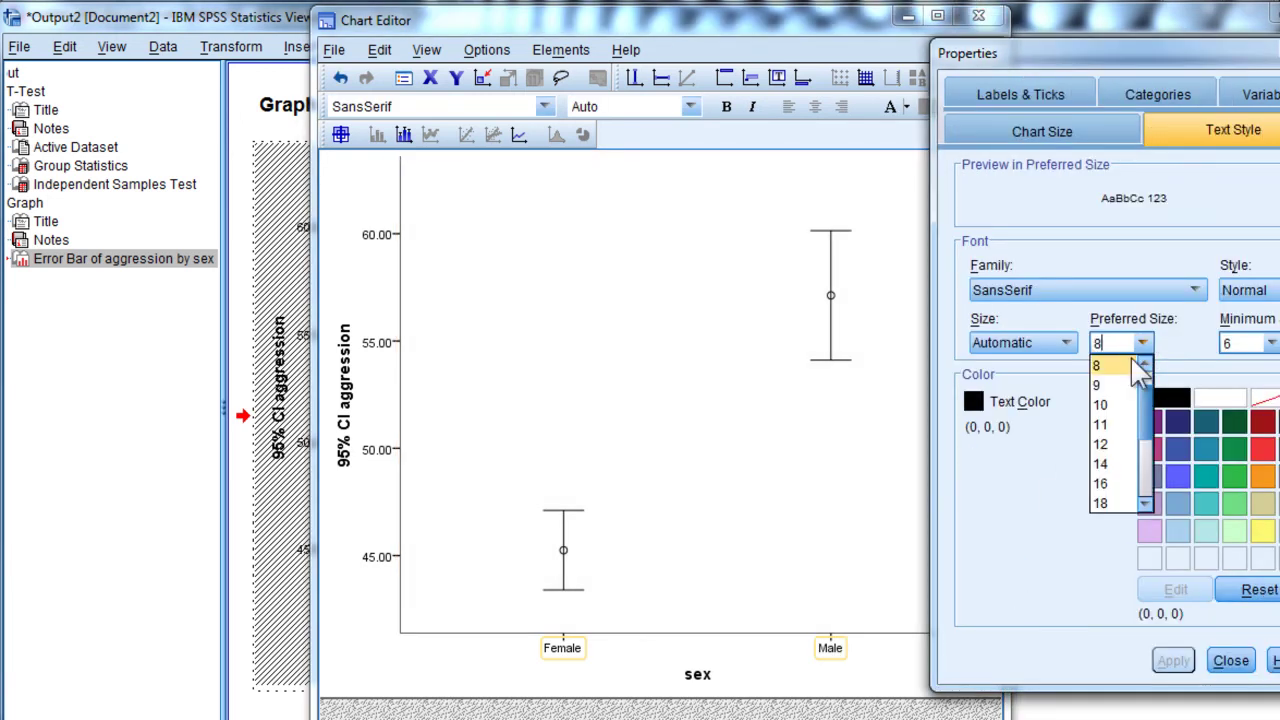
left_click(1100, 465)
left_click(1170, 661)
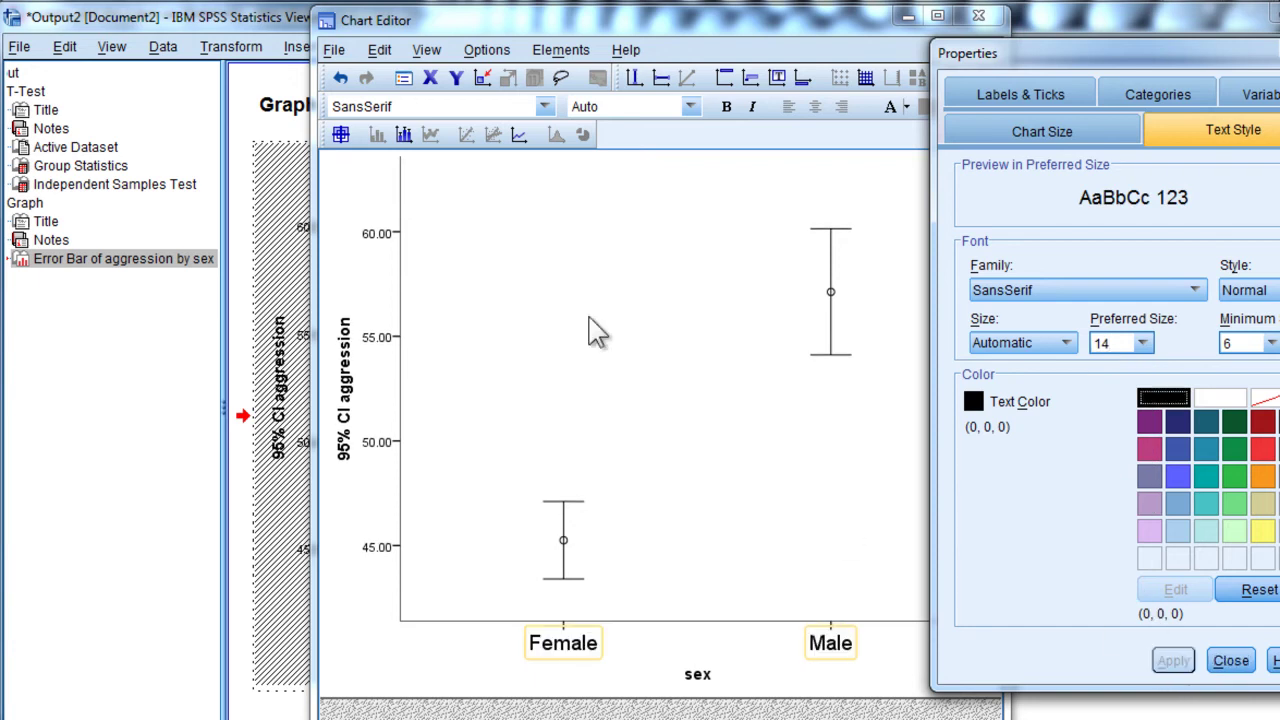
Step: Give the y-axis labels size 14 and 0 decimal places, then close the editor
left_click(380, 240)
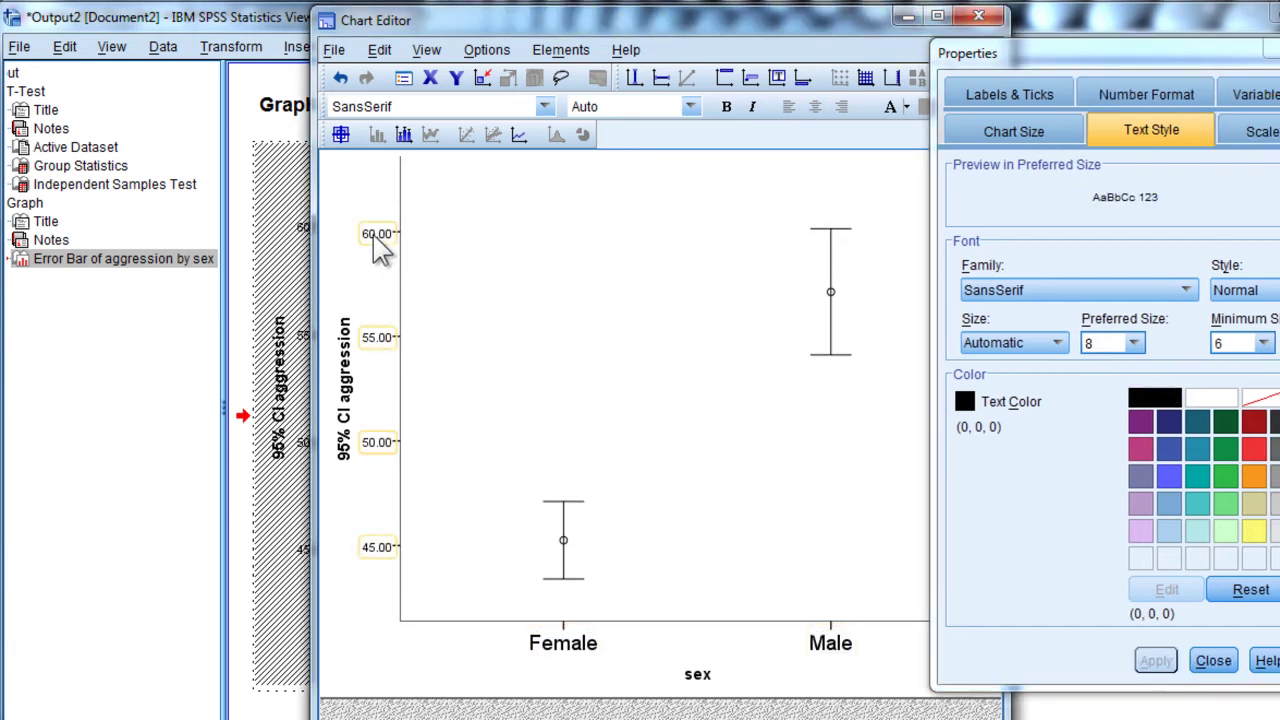
left_click(1134, 343)
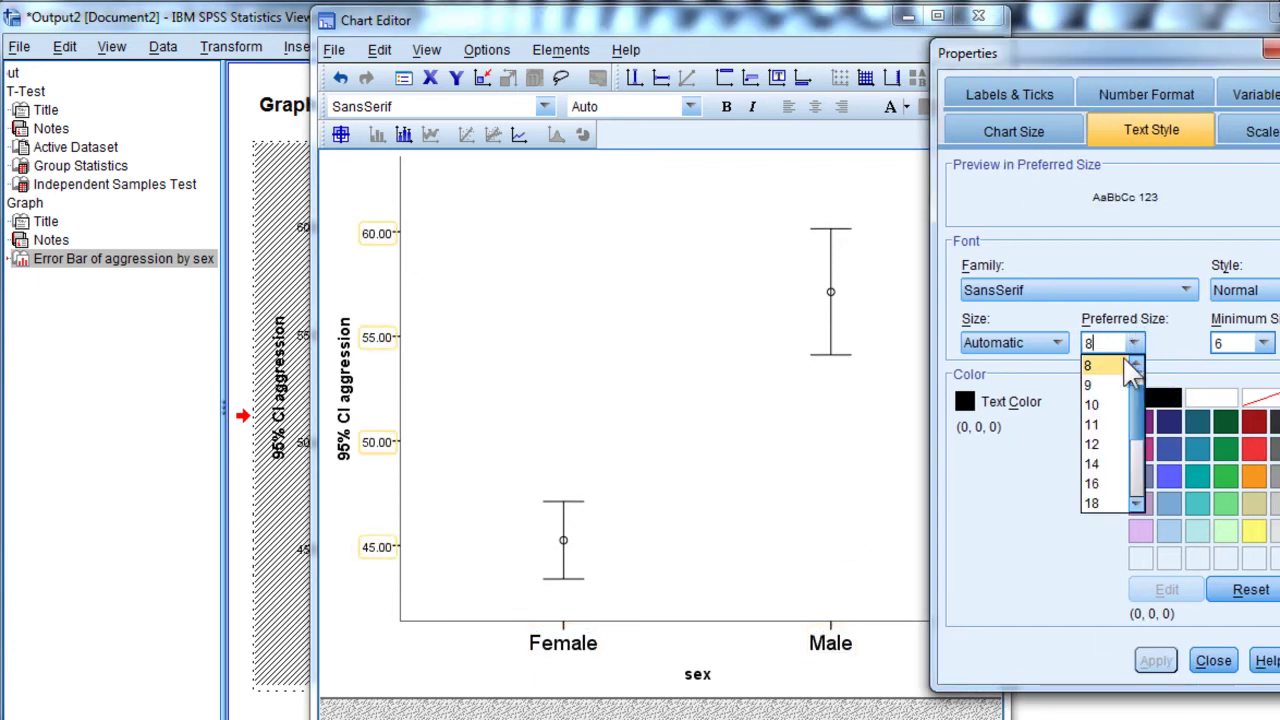
left_click(1100, 464)
left_click(1165, 92)
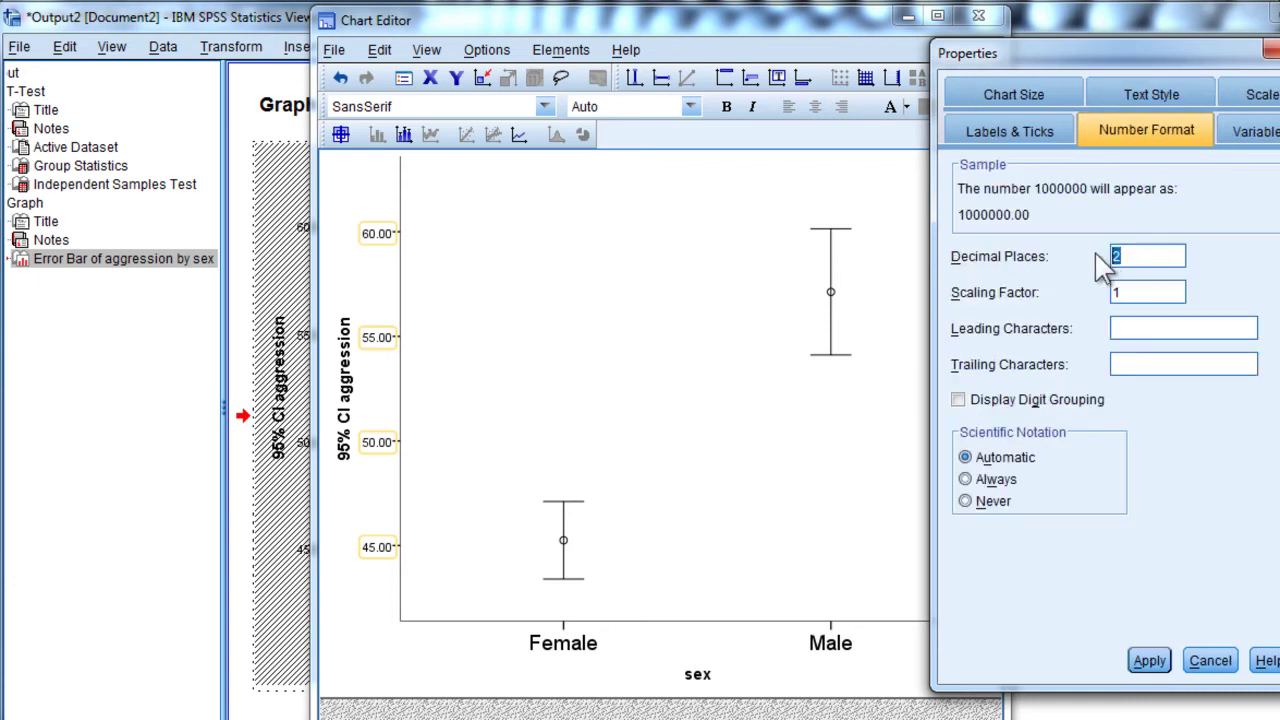
type("0")
key("BackSpace")
type("2")
left_click(1149, 660)
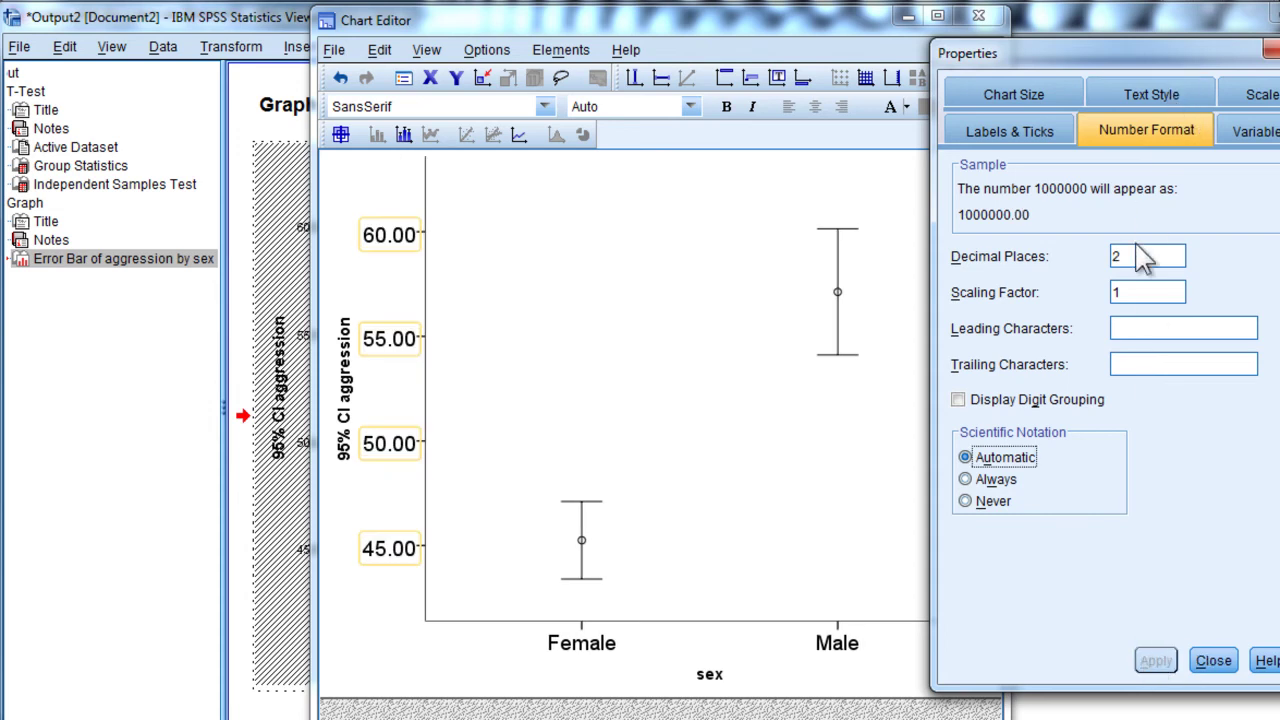
double_click(1128, 260)
type("0")
left_click(1150, 660)
left_click(1213, 660)
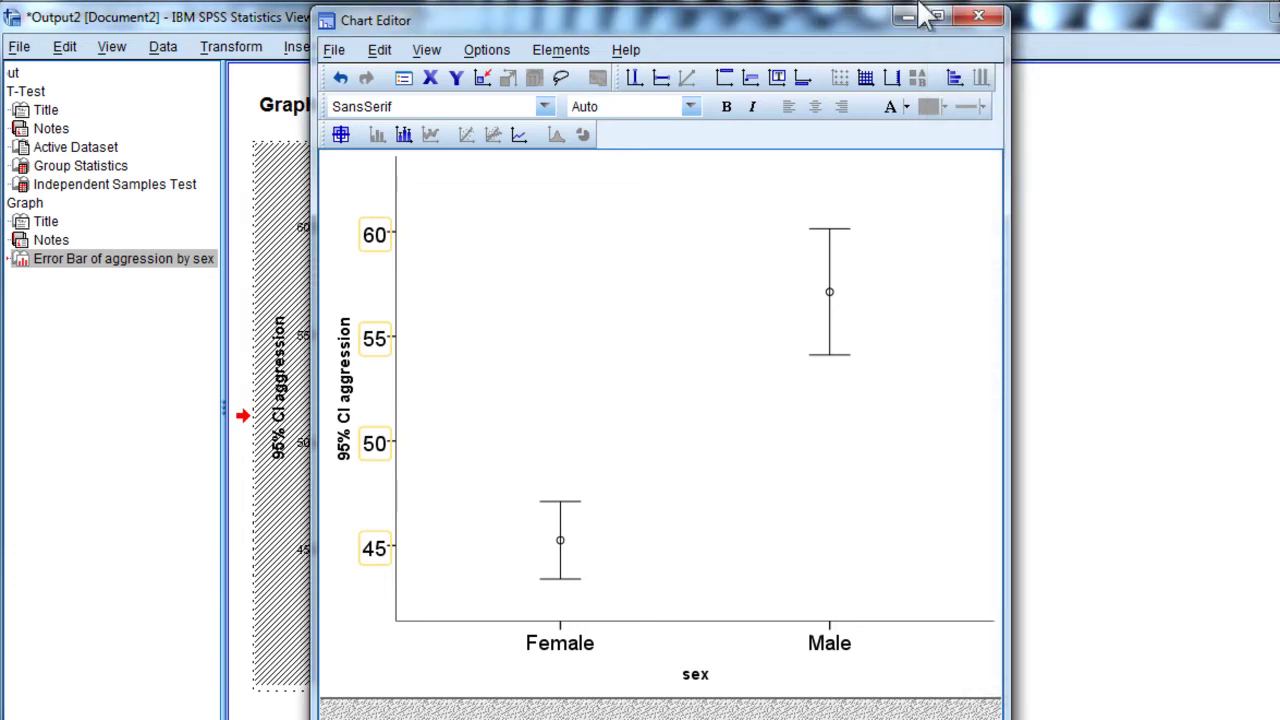
left_click(988, 20)
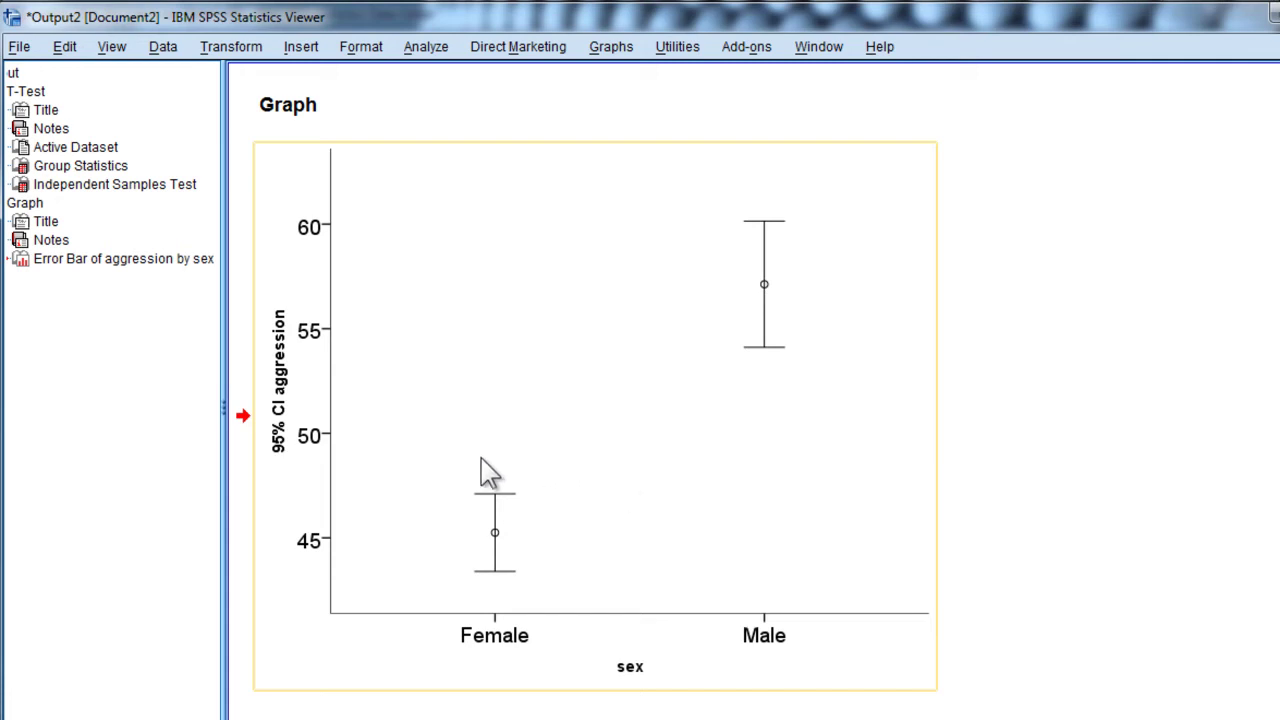
Step: Set the aggression axis range to minimum 35 and maximum 70, then close the editor
double_click(310, 340)
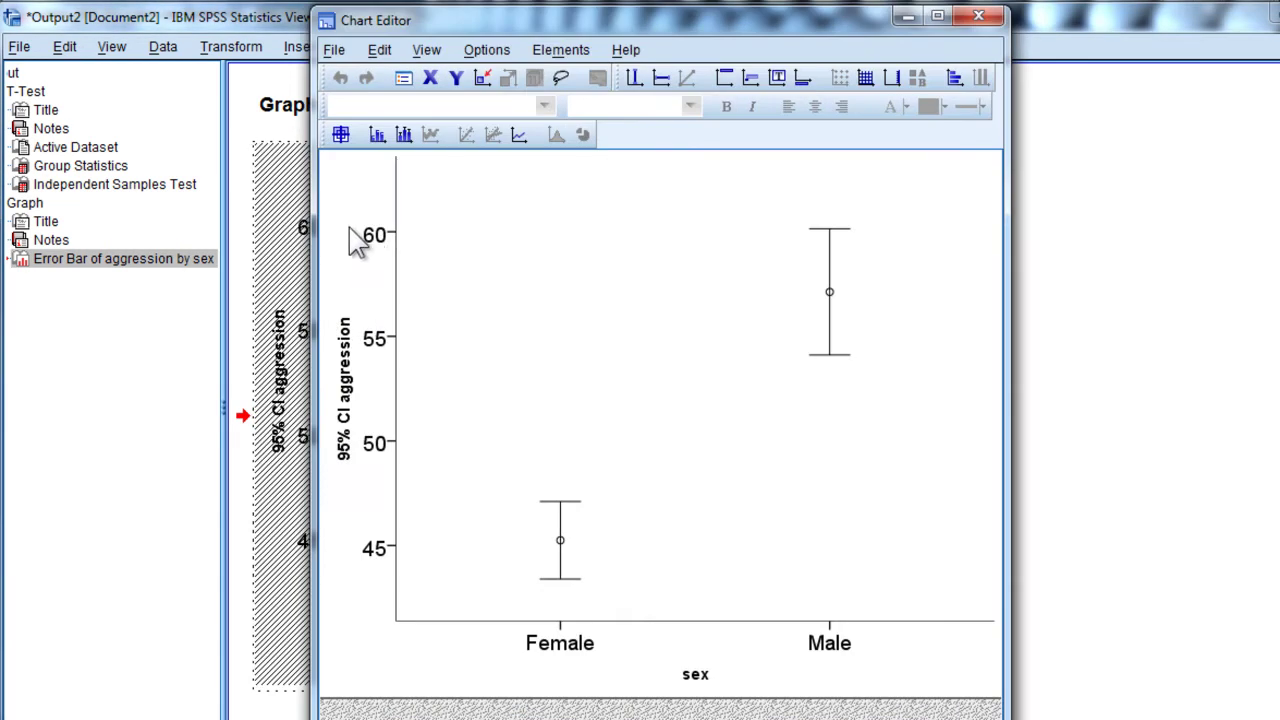
double_click(378, 240)
left_click(1262, 130)
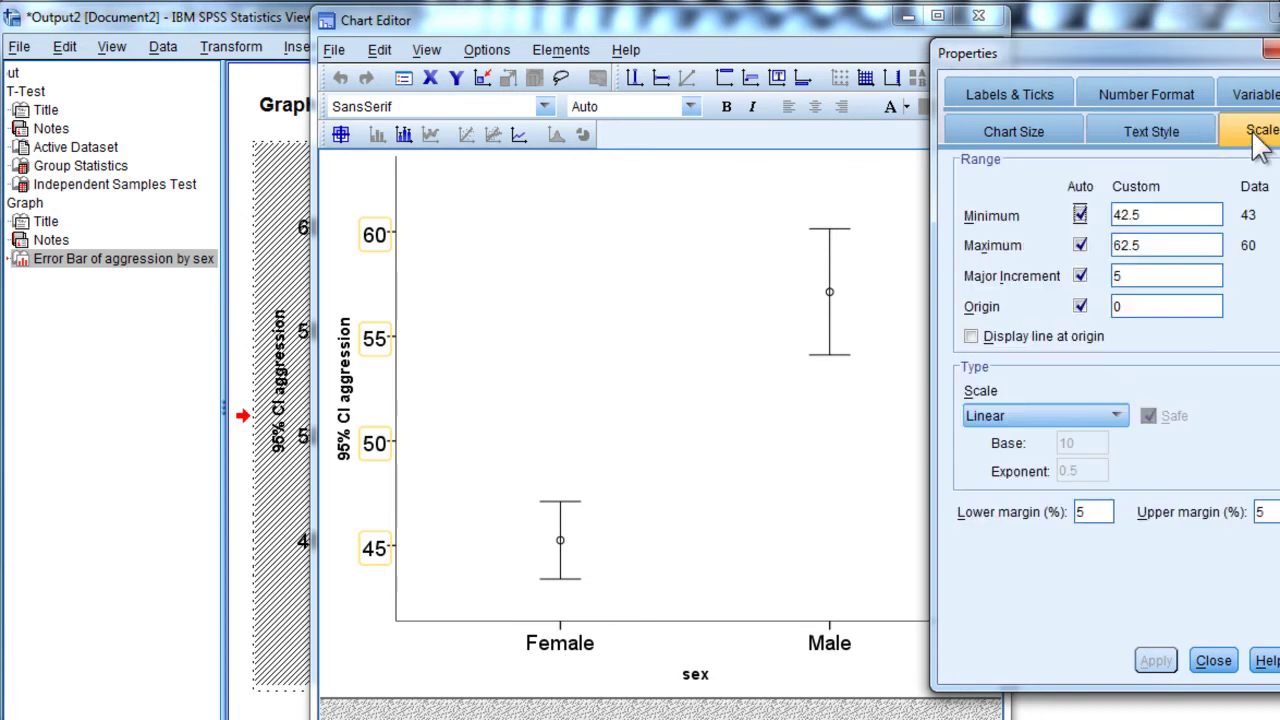
left_click_drag(1162, 218, 1067, 222)
type("35")
left_click_drag(1170, 248, 1100, 262)
type("70")
left_click(1150, 661)
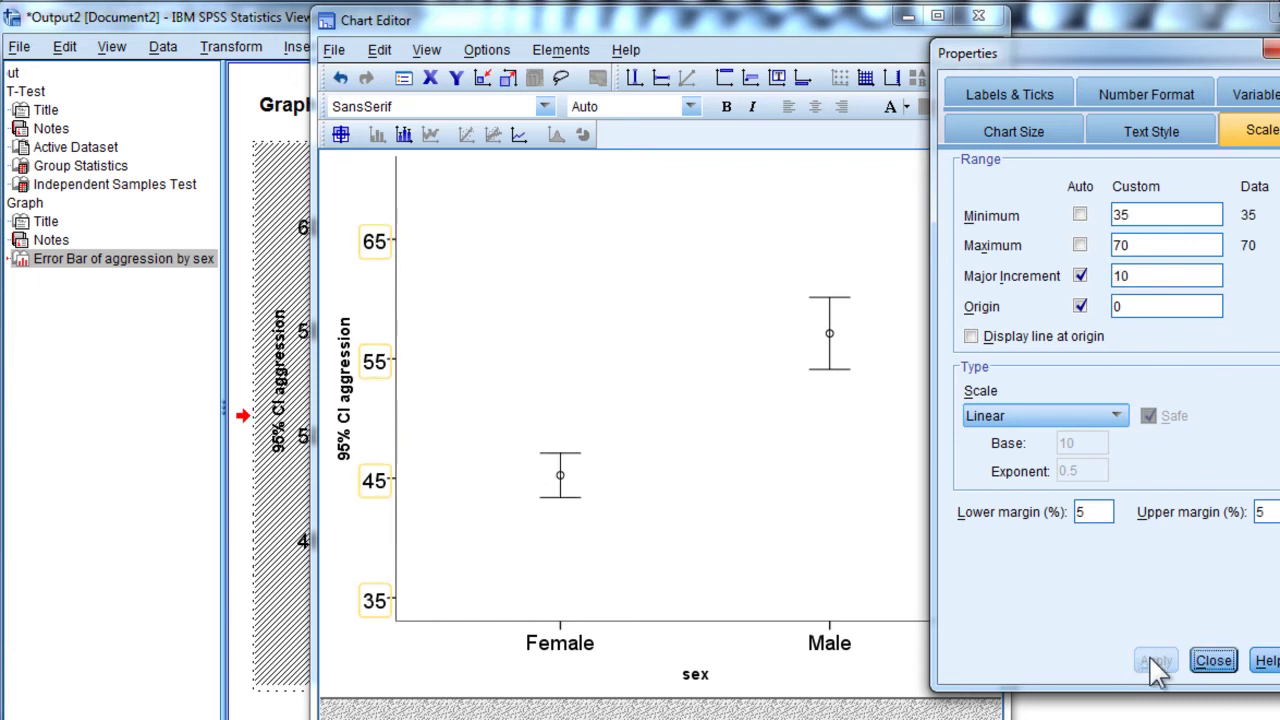
left_click(1230, 664)
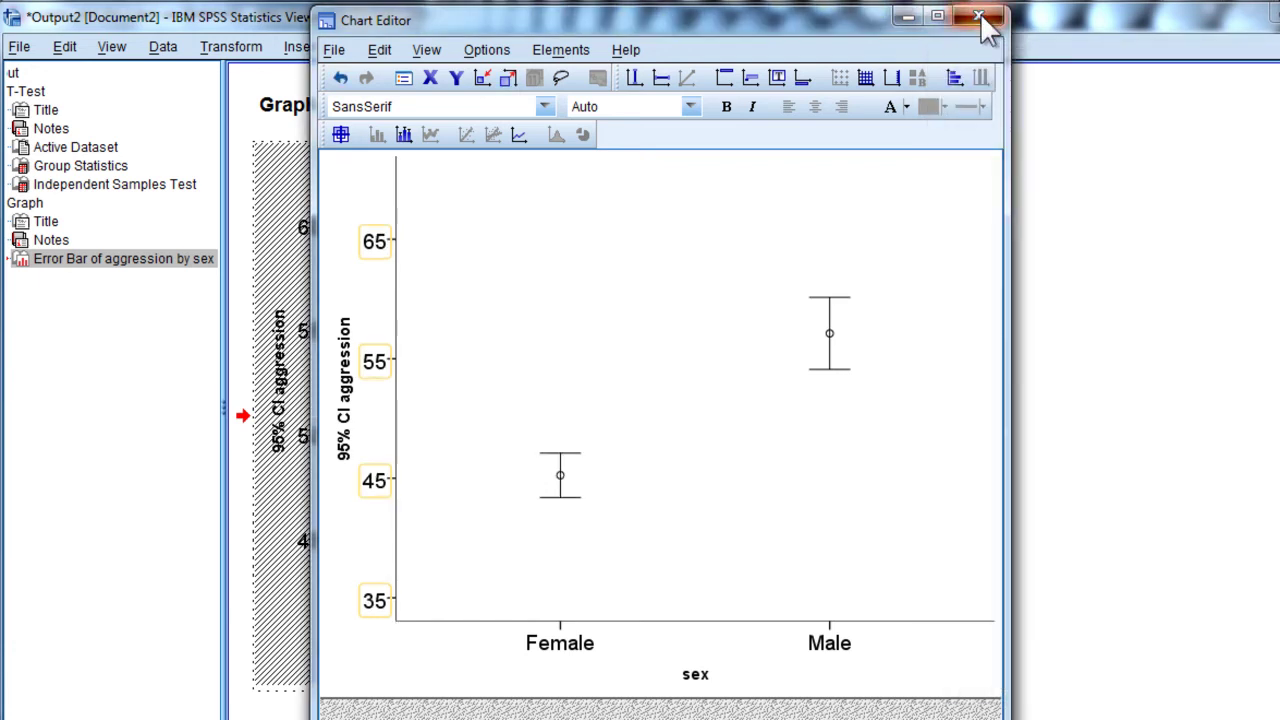
left_click(978, 15)
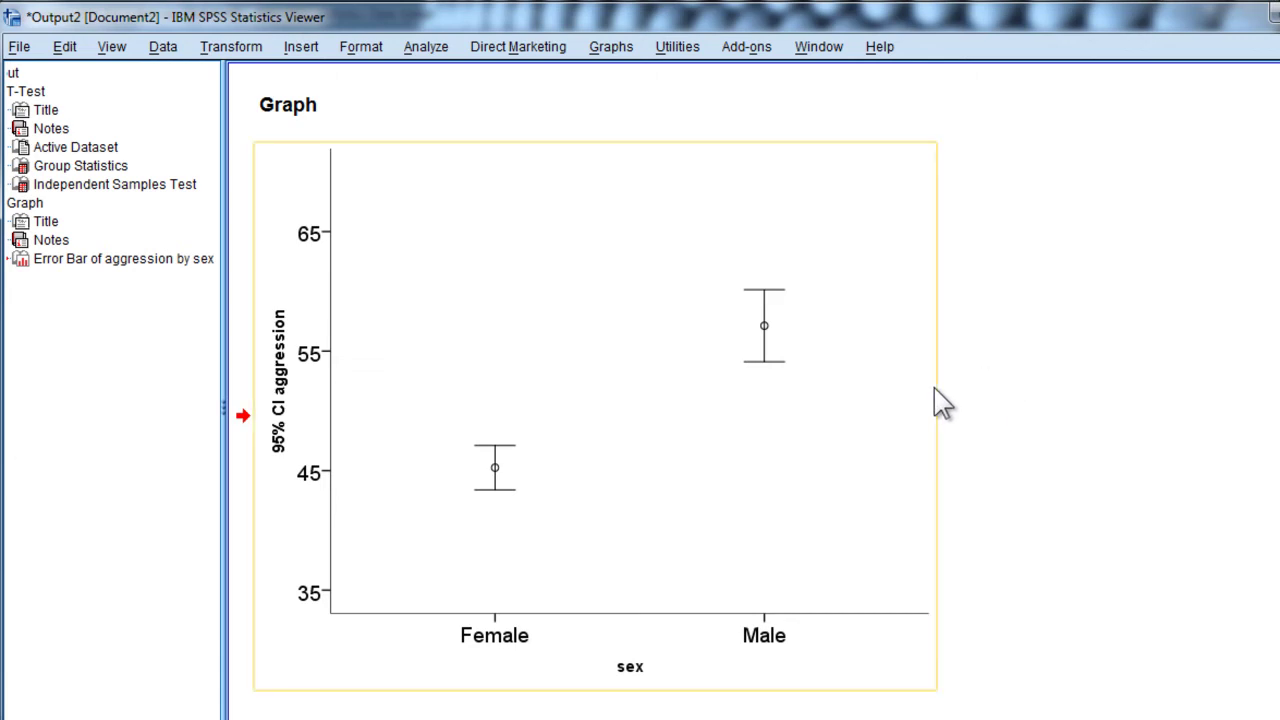
scroll(905, 540, "up", 3)
scroll(912, 538, "down", 3)
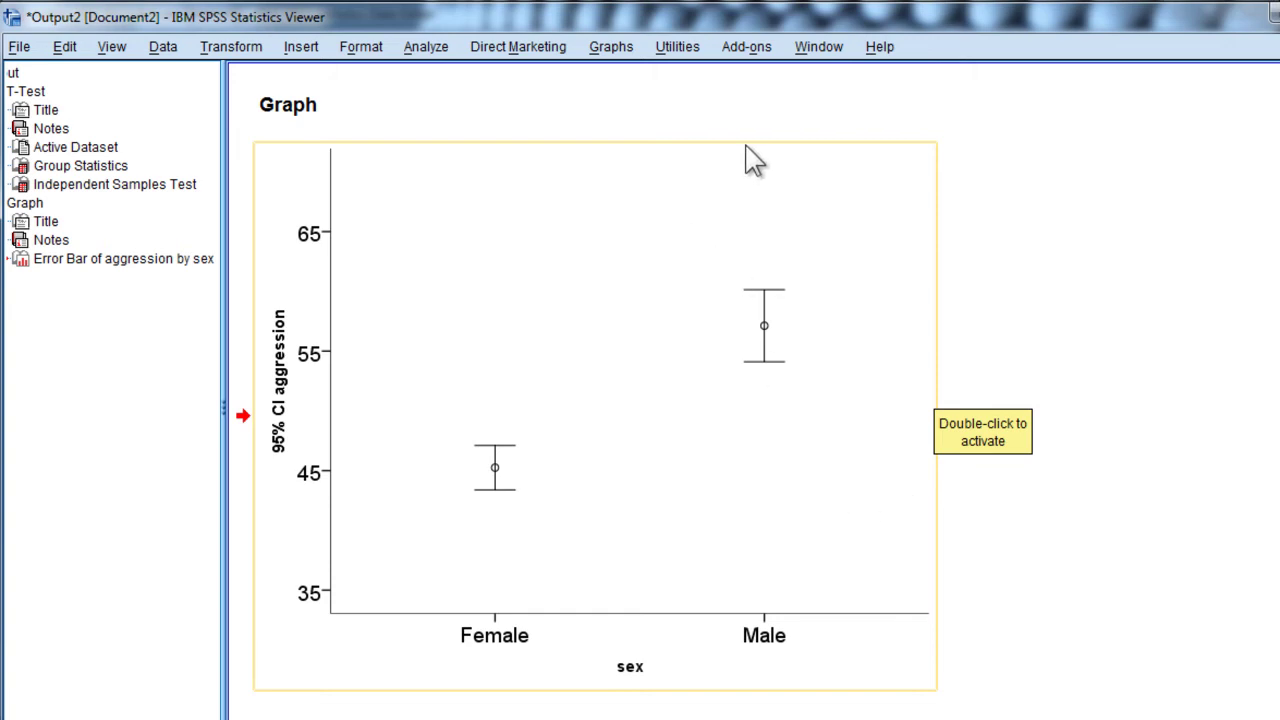
Step: Begin defining a Simple Scatter from Legacy Dialogs, then cancel without creating a chart
left_click(611, 48)
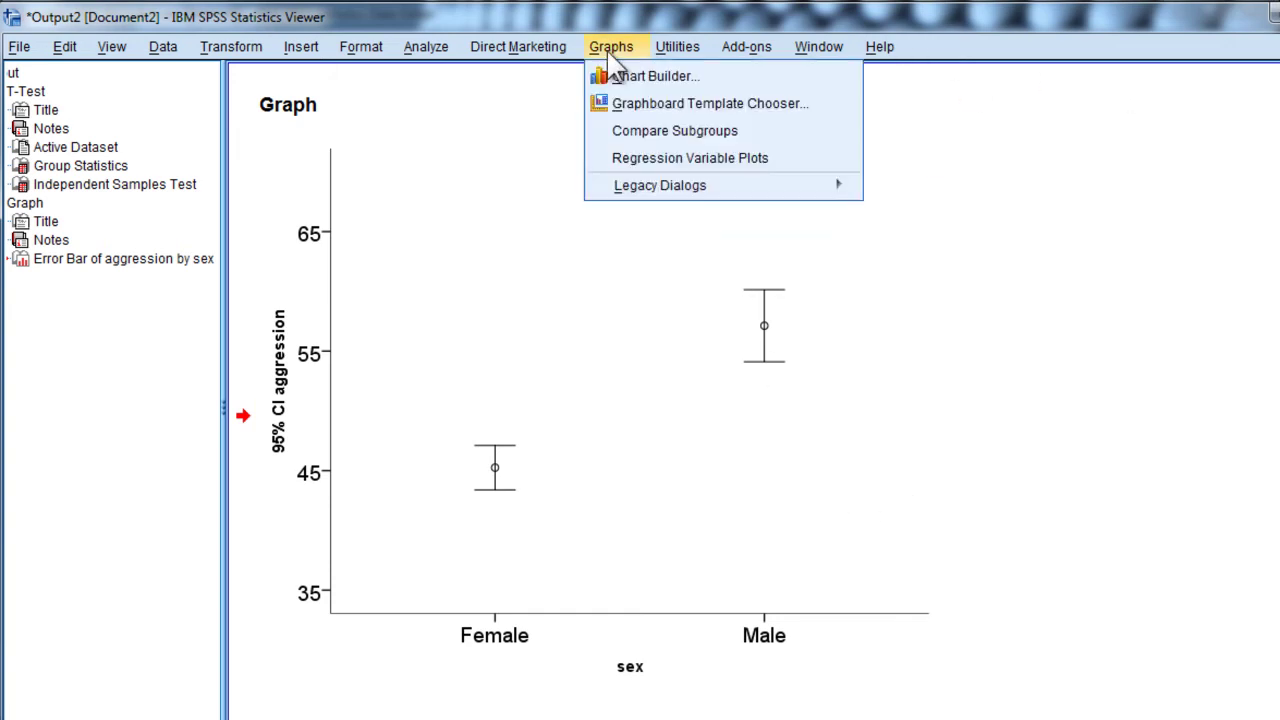
mouse_move(765, 188)
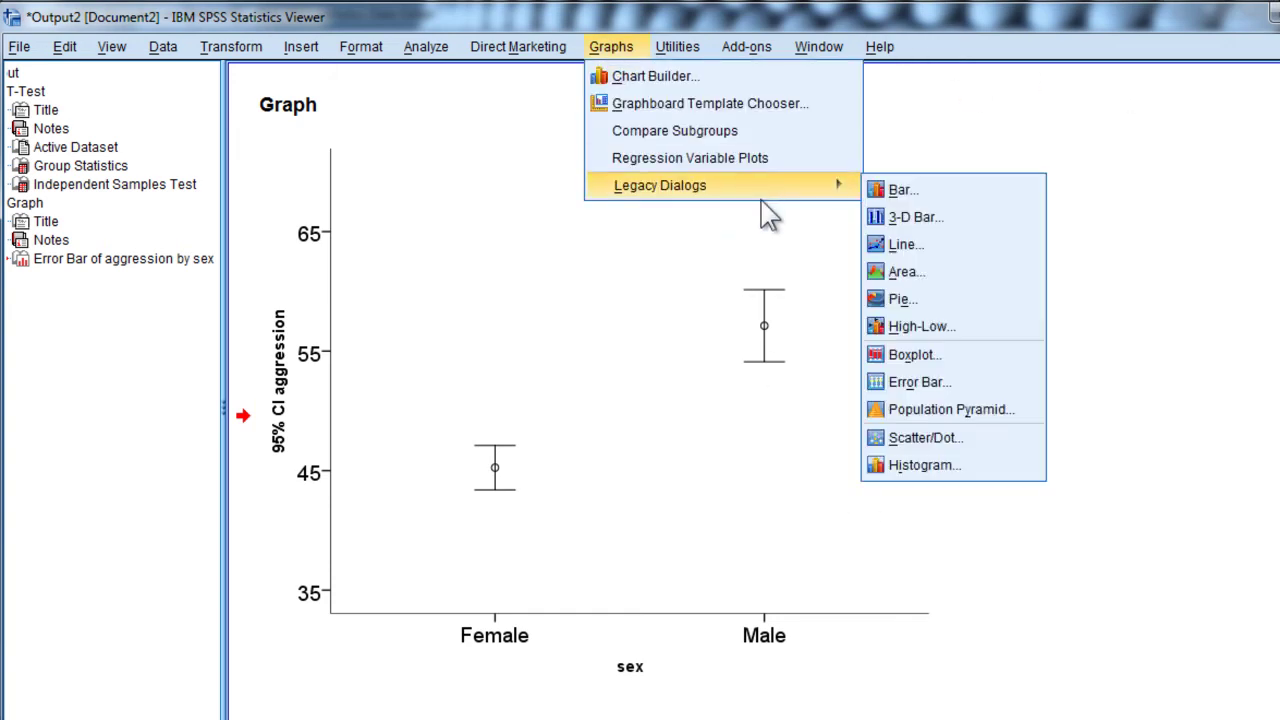
left_click(901, 438)
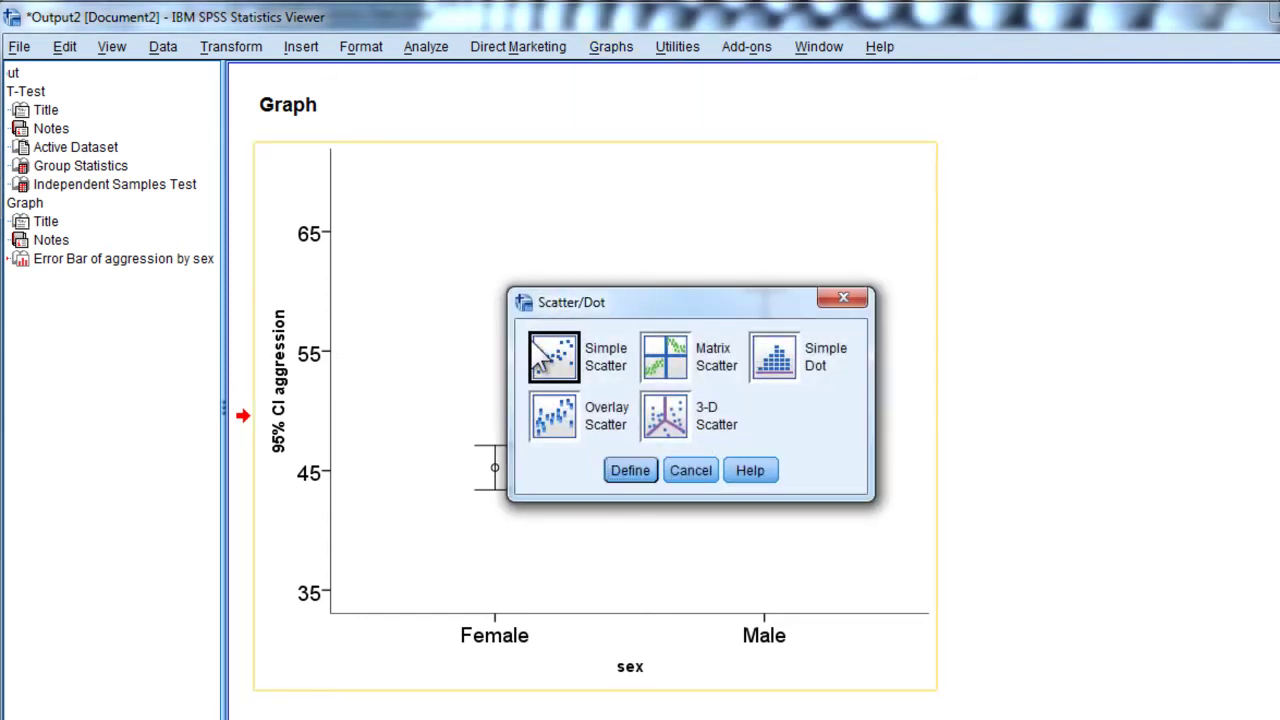
left_click(631, 474)
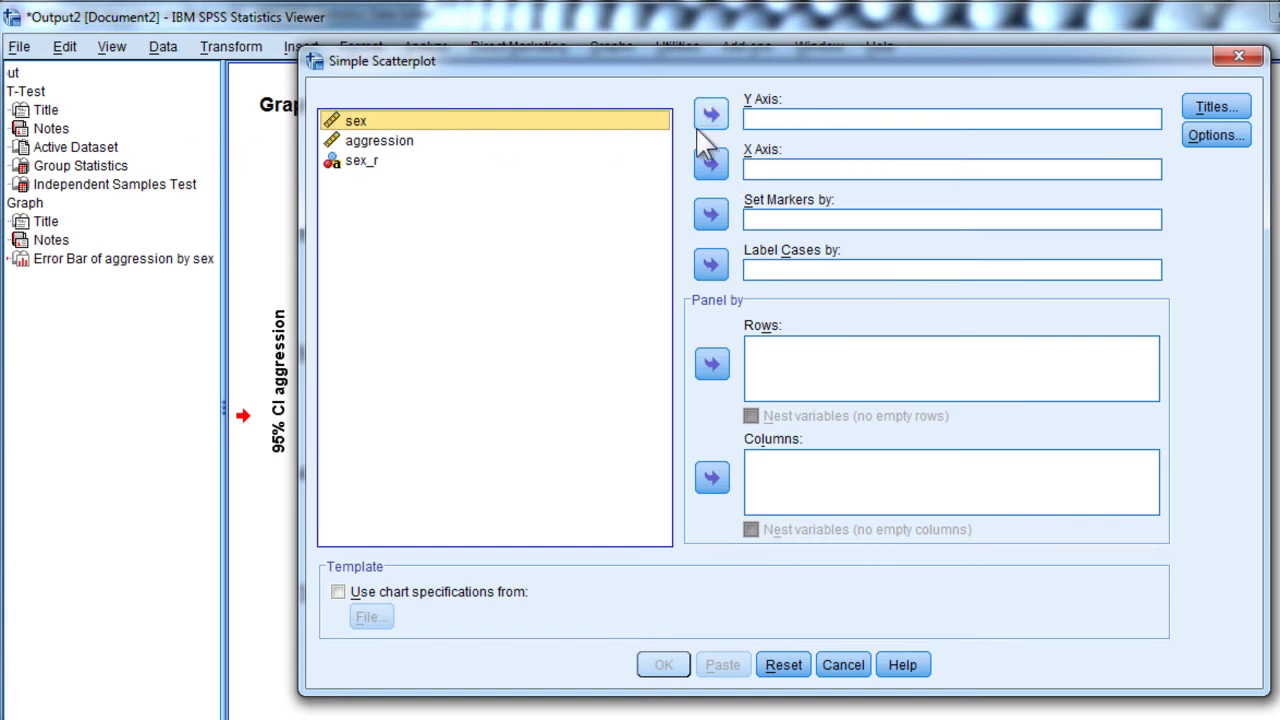
left_click(1245, 57)
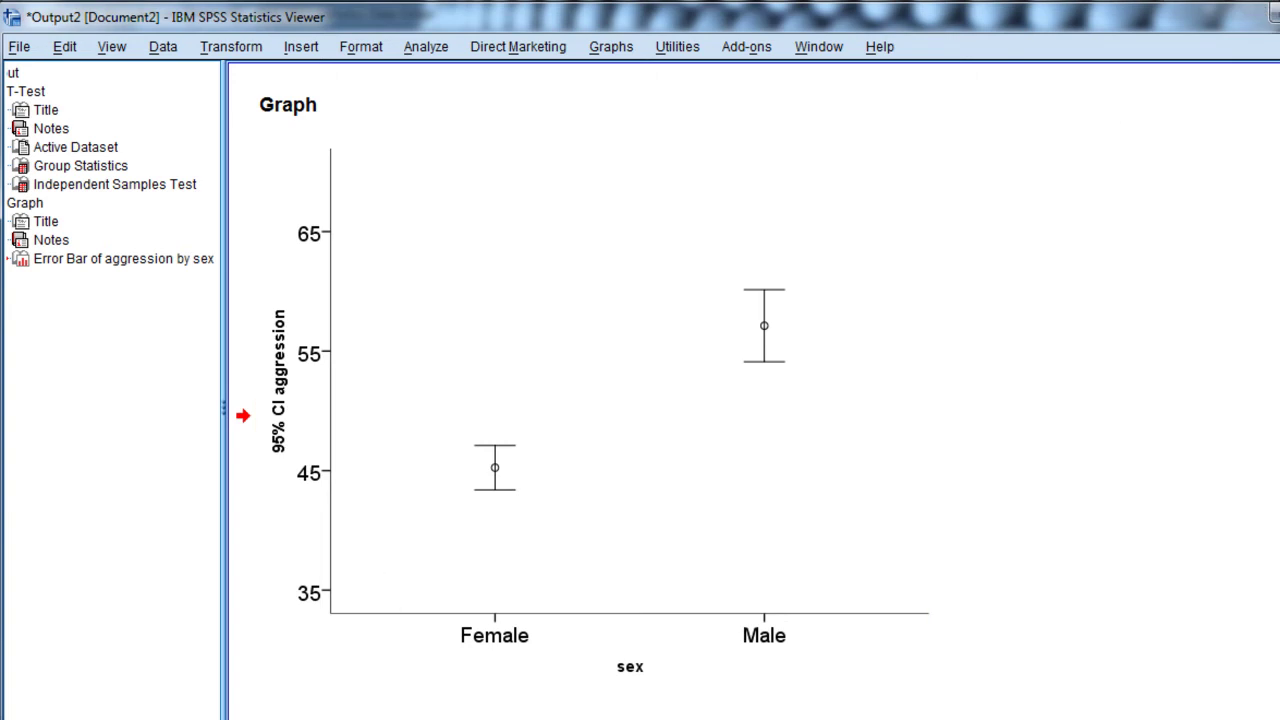
Step: In the Data Editor, check the values in the sex_r column
left_click(70, 698)
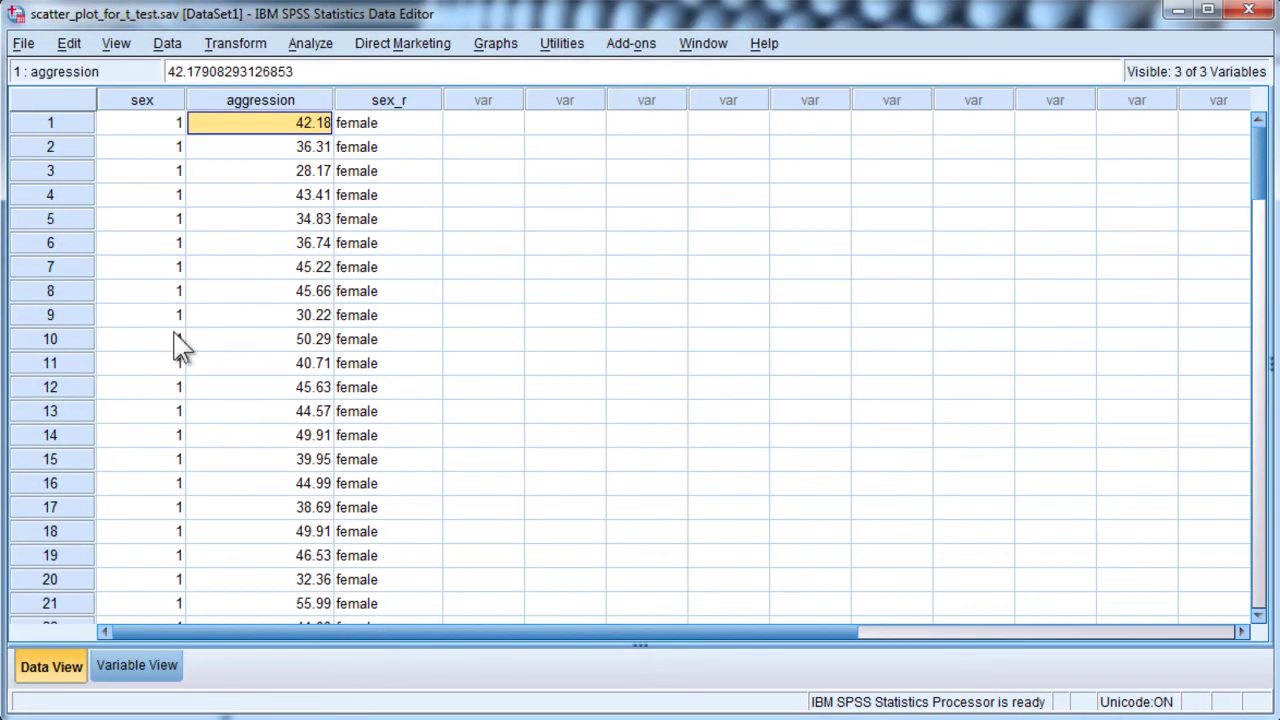
left_click(416, 123)
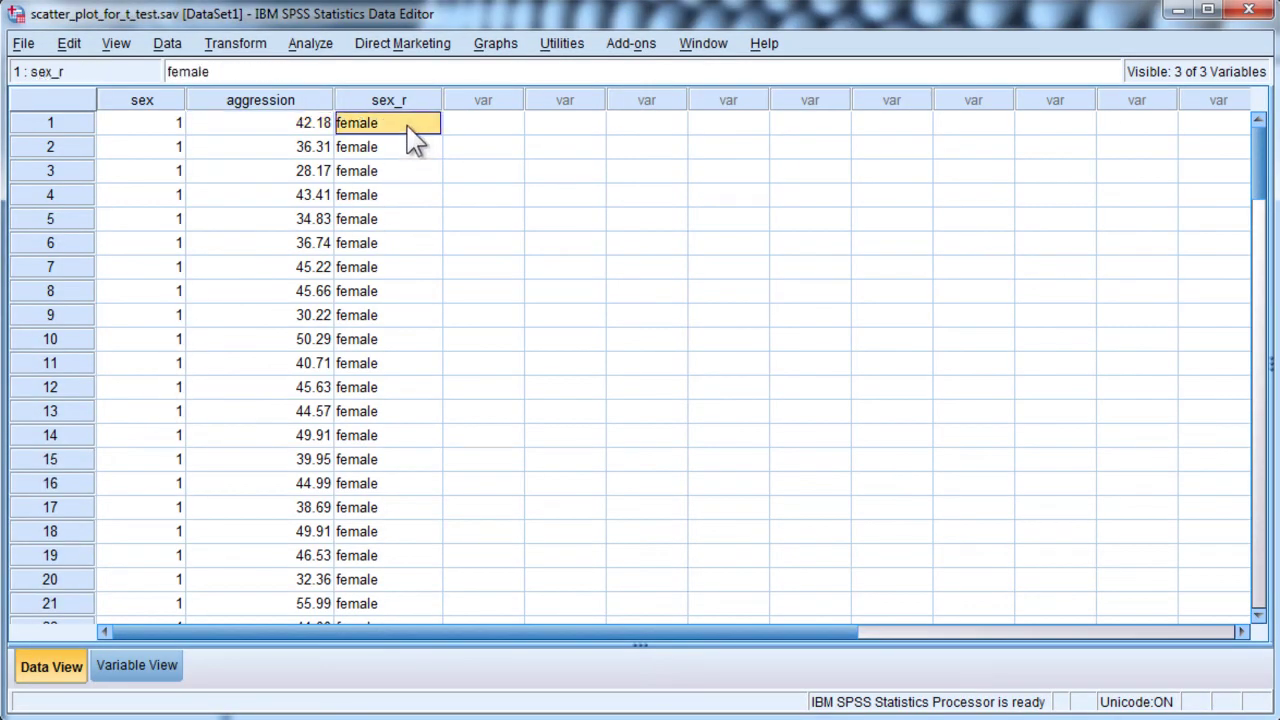
key("Down")
key("Down")
key("Up")
key("Up")
key("Down")
key("Up")
Step: Check the sex_r variable's type in Variable View, leaving it unchanged
left_click(148, 663)
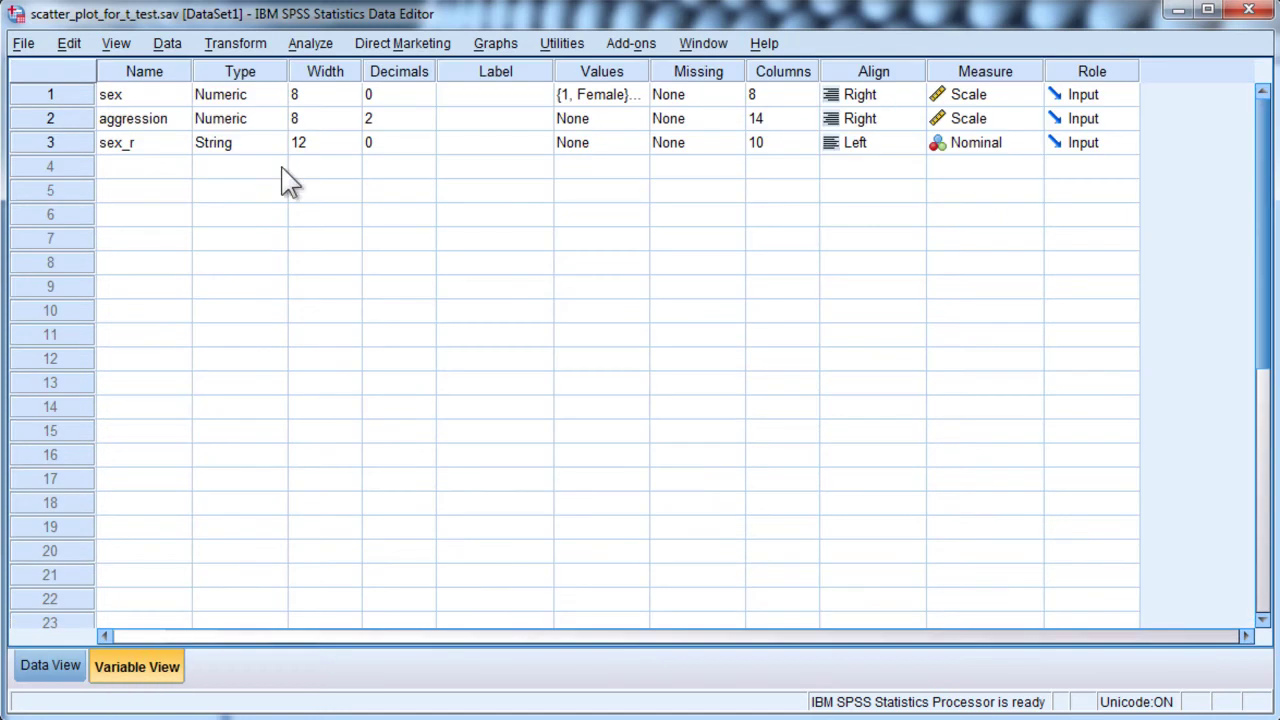
left_click(240, 145)
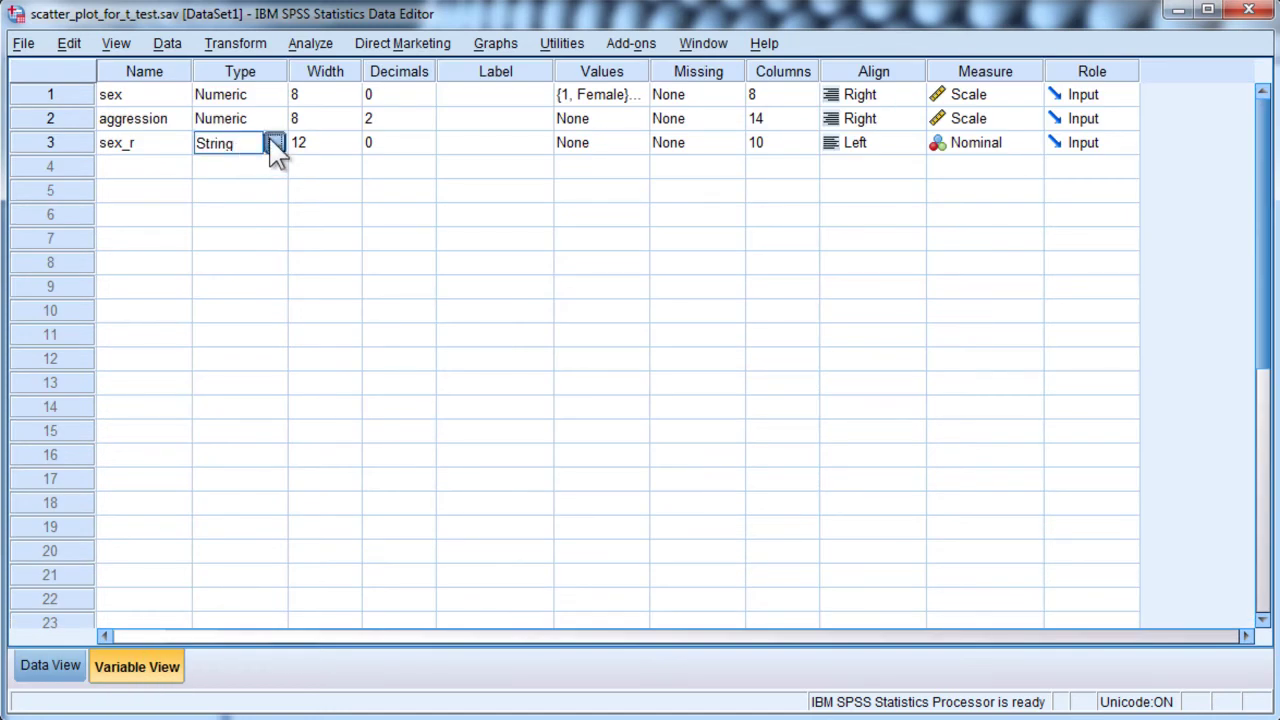
left_click(274, 143)
left_click(874, 184)
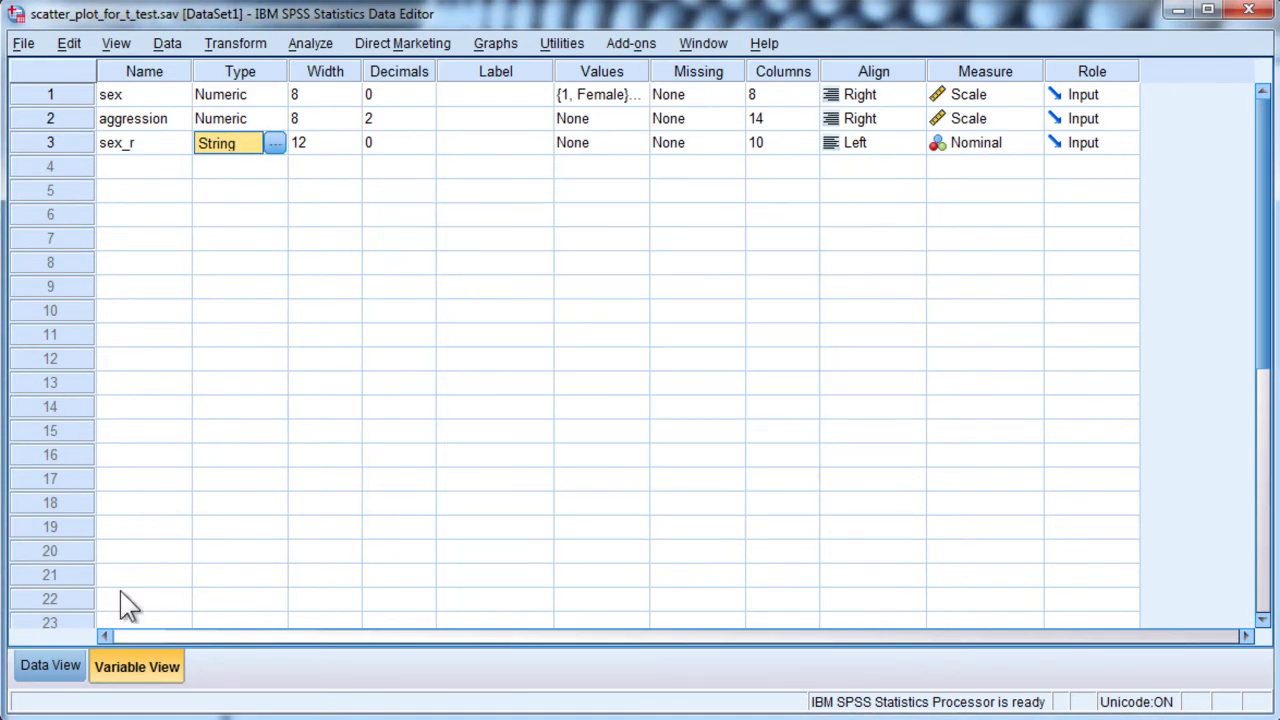
left_click(78, 665)
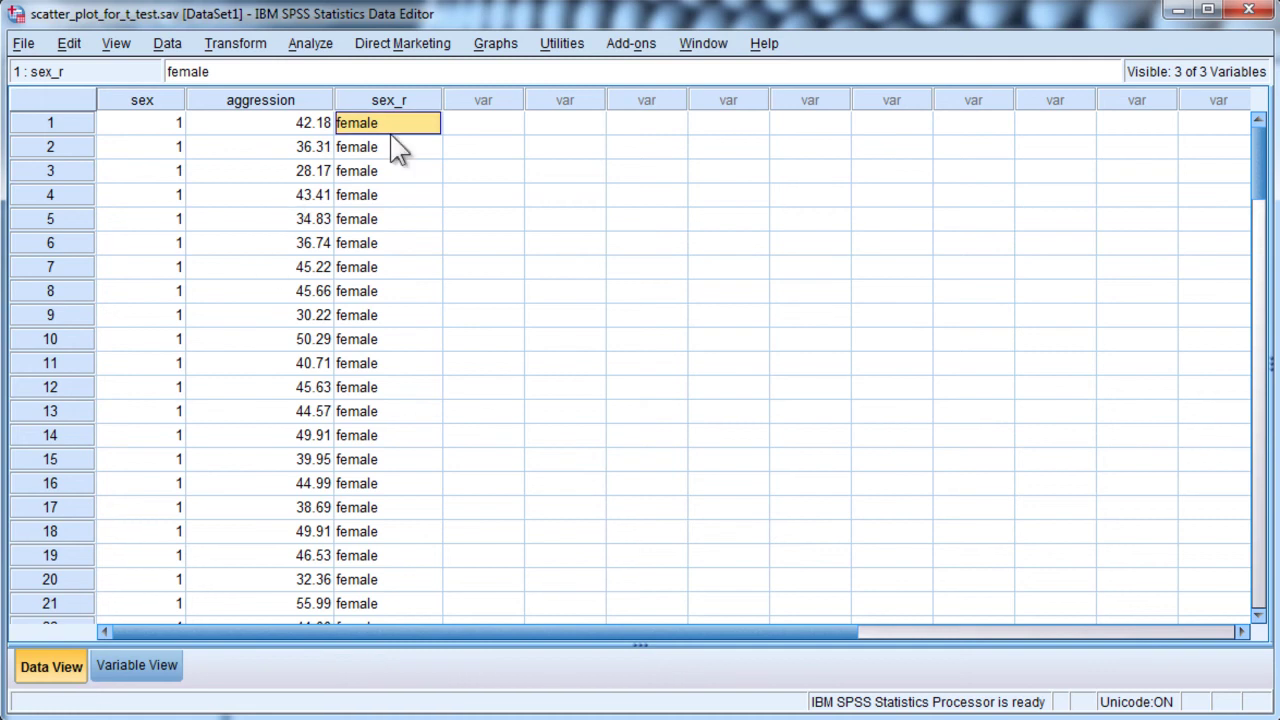
scroll(395, 150, "down", 19)
scroll(383, 265, "up", 6)
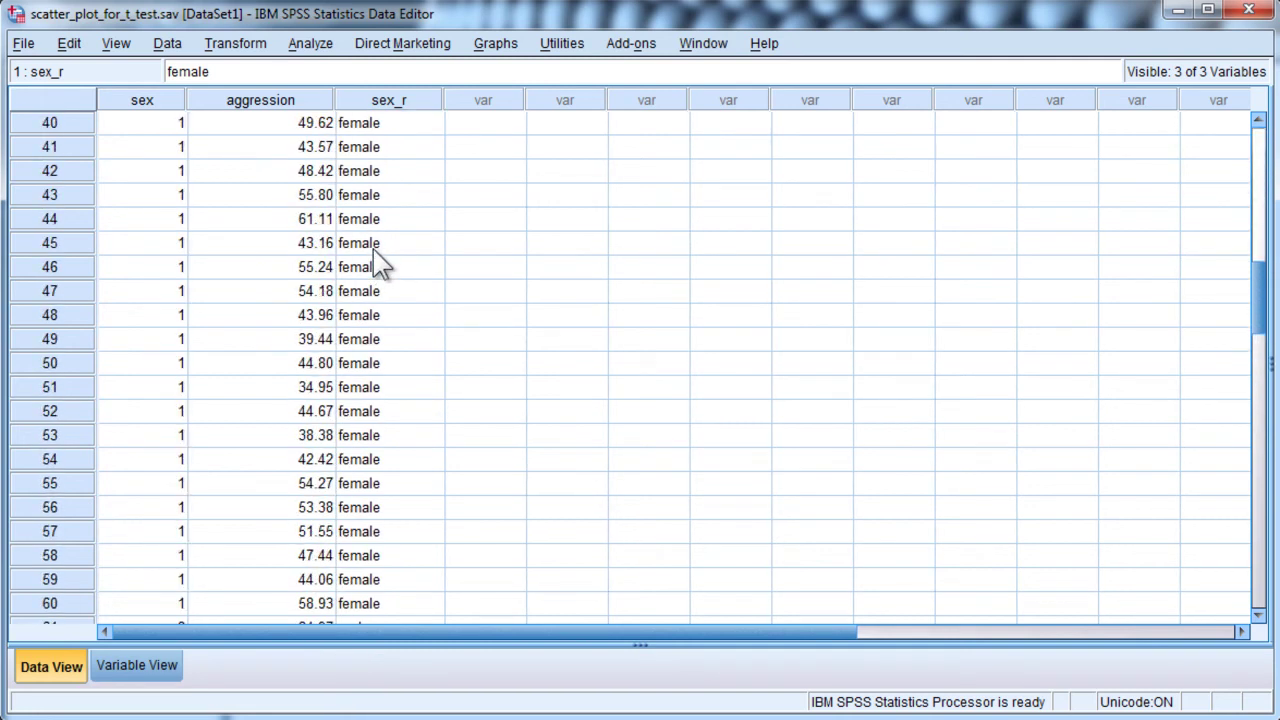
scroll(383, 265, "up", 12)
Step: In Chart Builder, set up a Simple Scatter with sex_r on X and aggression on Y
left_click(508, 48)
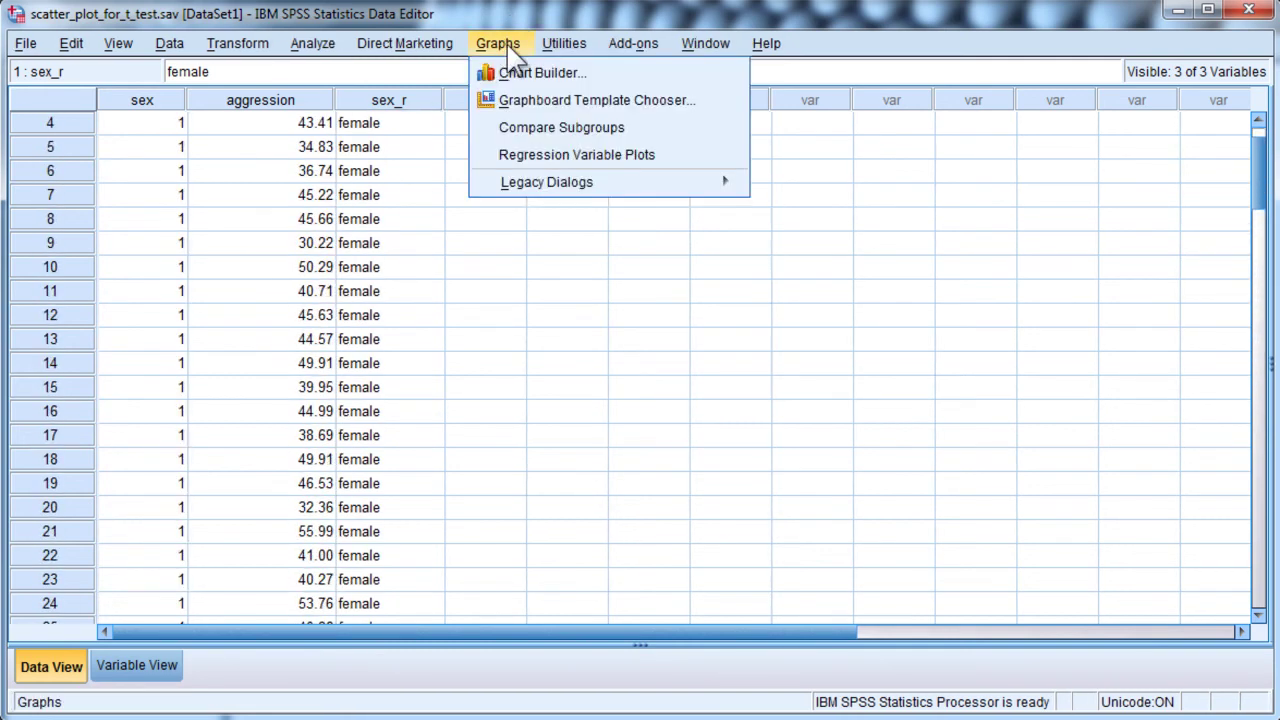
left_click(516, 76)
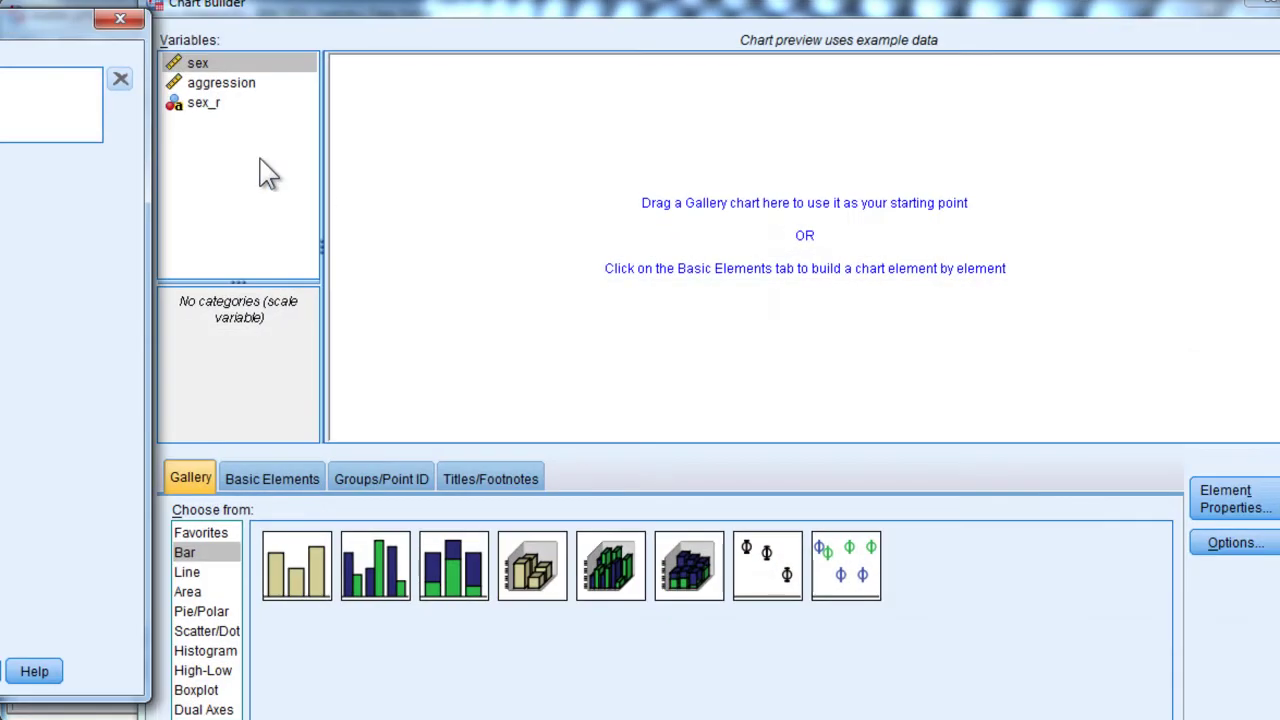
left_click(207, 631)
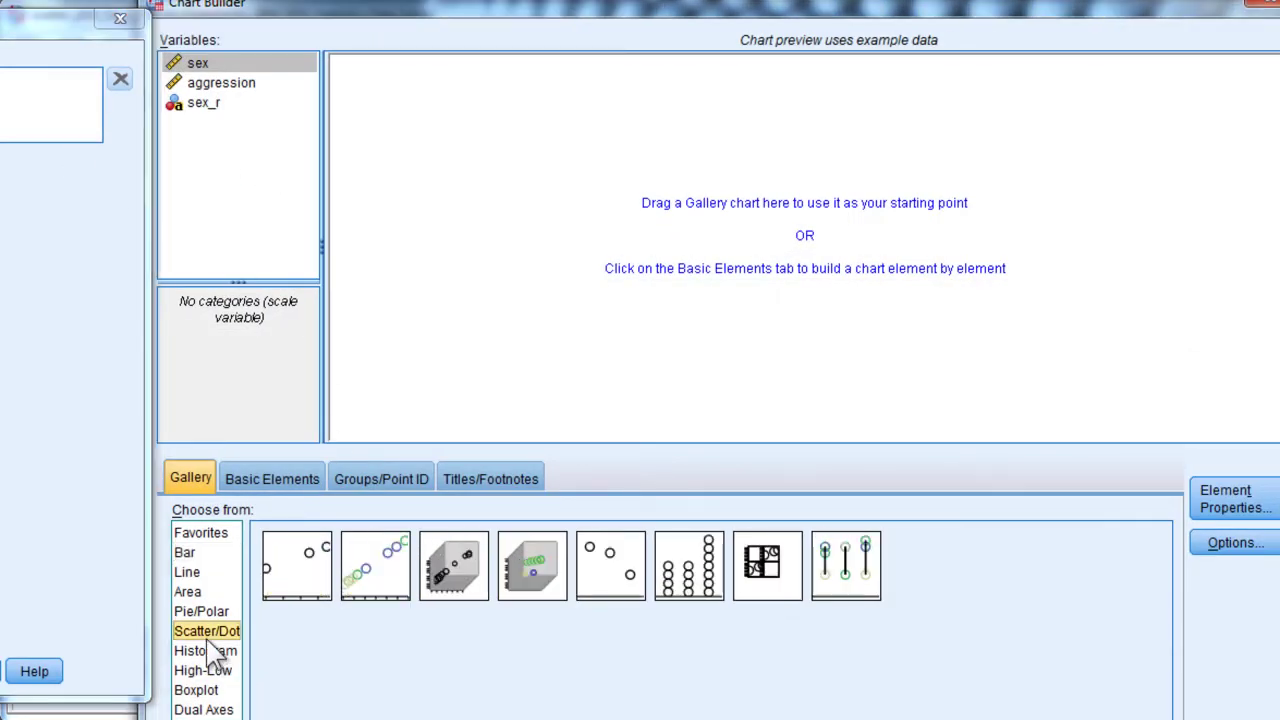
left_click_drag(297, 570, 764, 230)
left_click_drag(212, 104, 756, 405)
left_click_drag(234, 86, 347, 242)
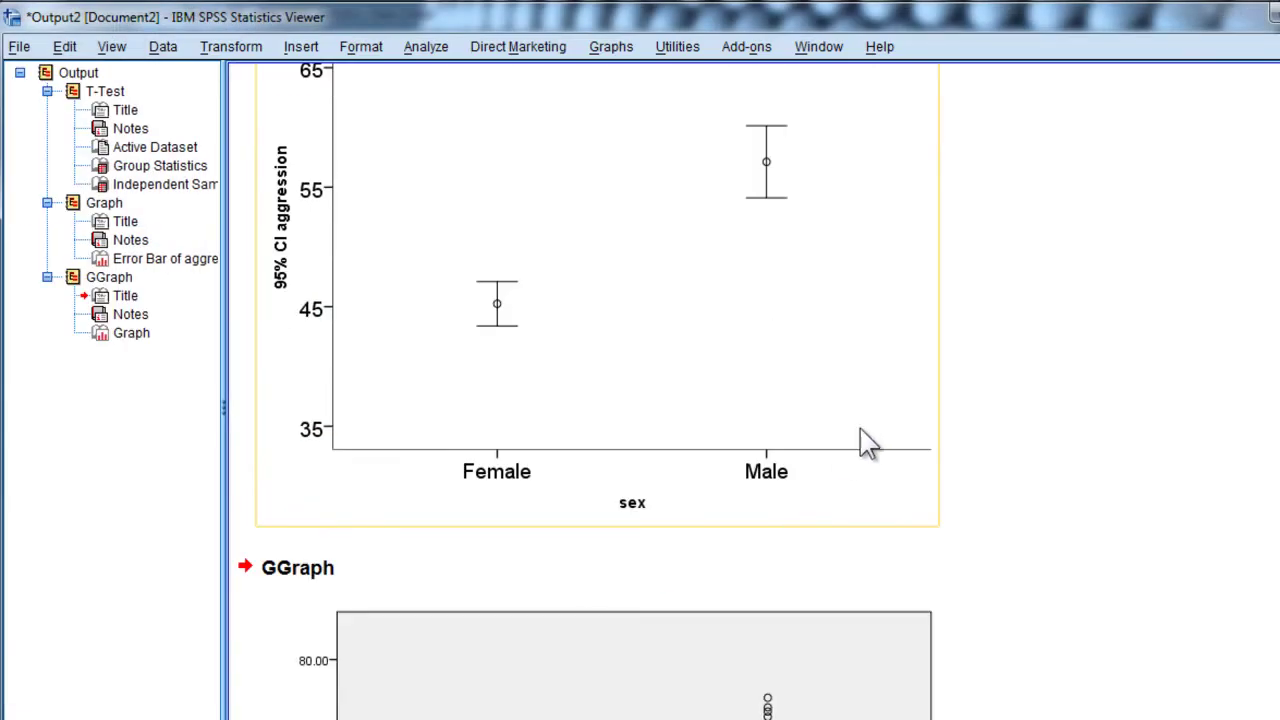
scroll(857, 443, "down", 8)
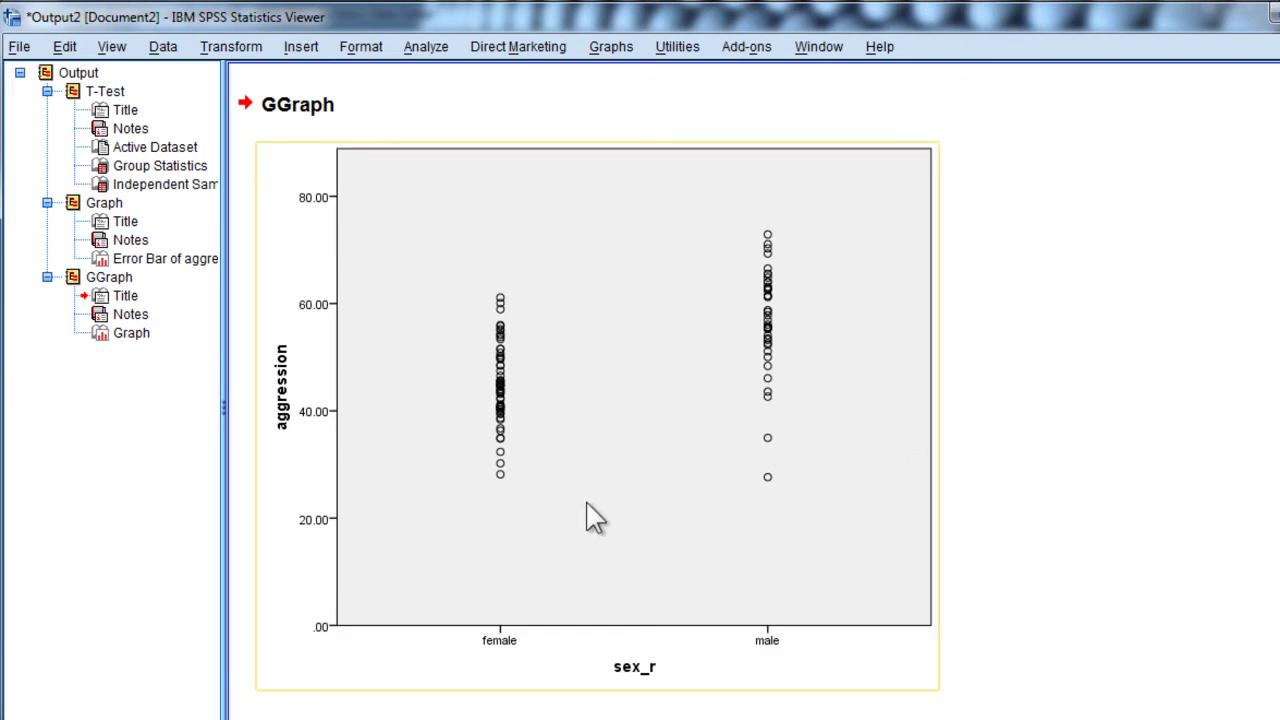
scroll(1137, 494, "up", 5)
scroll(1140, 500, "up", 6)
scroll(1145, 508, "down", 3)
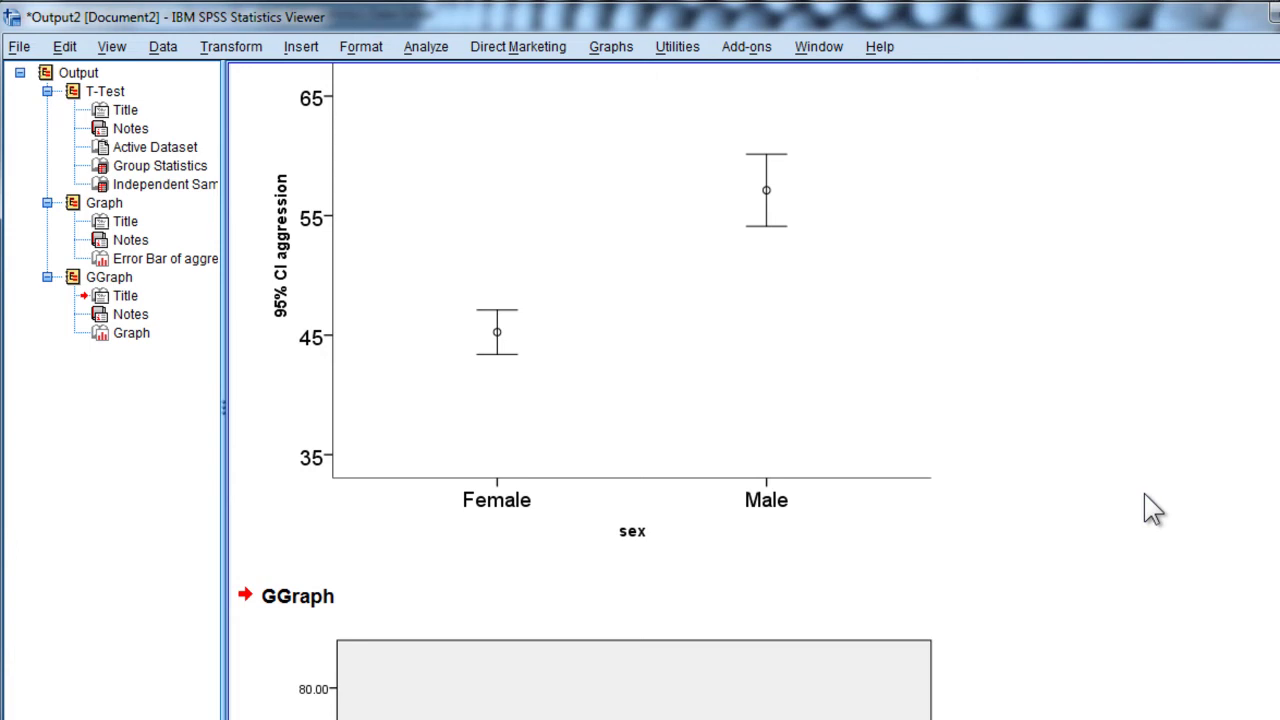
scroll(1145, 490, "down", 8)
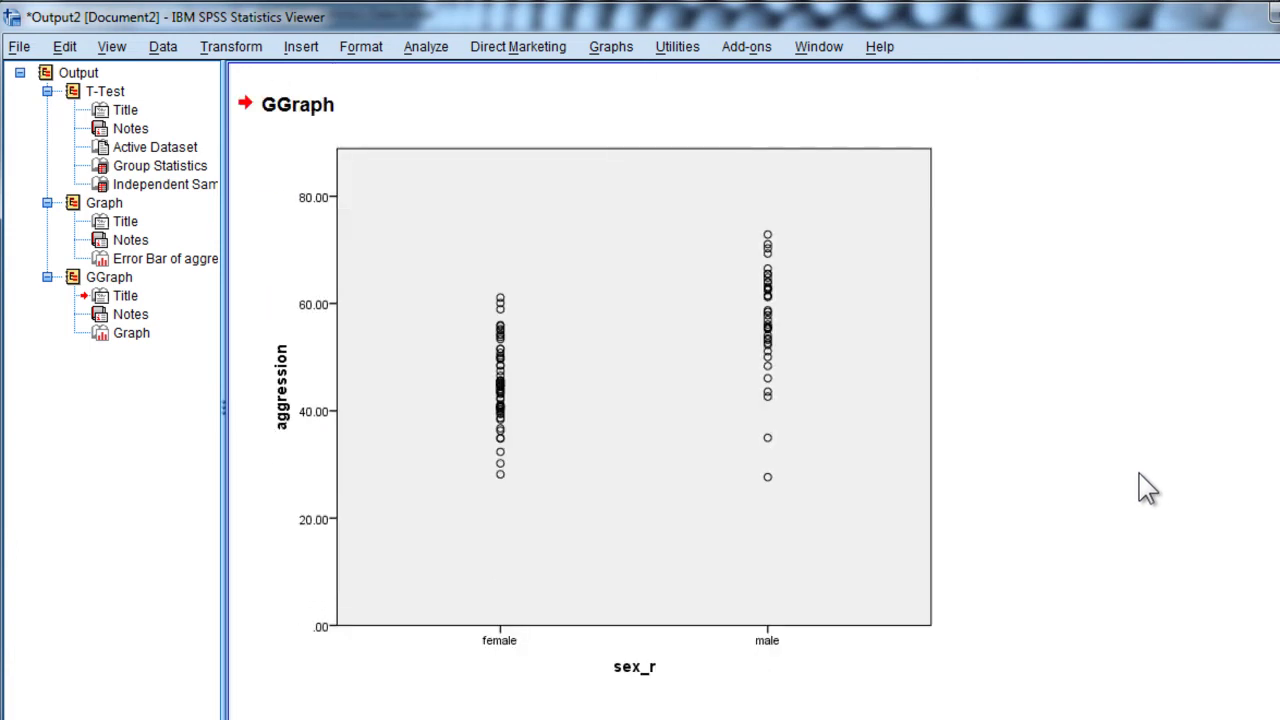
left_click(920, 466)
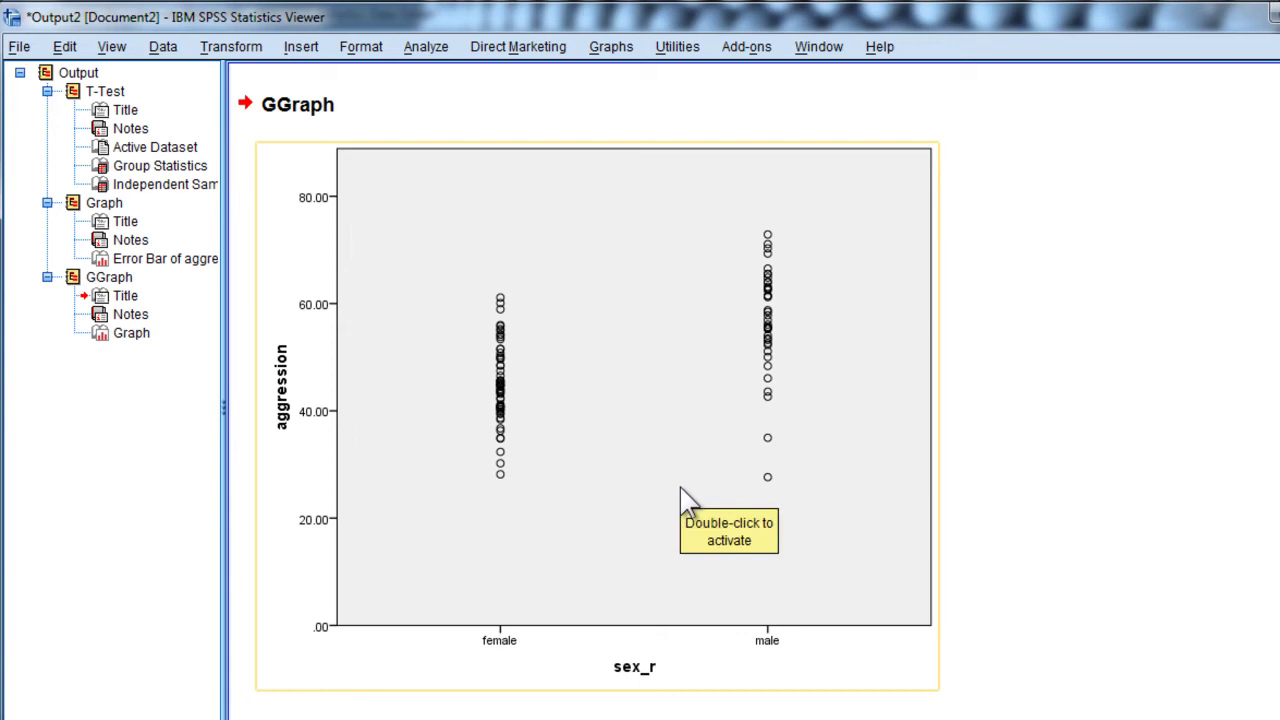
Step: Make the scatter plot's plot area fill and border transparent
double_click(634, 434)
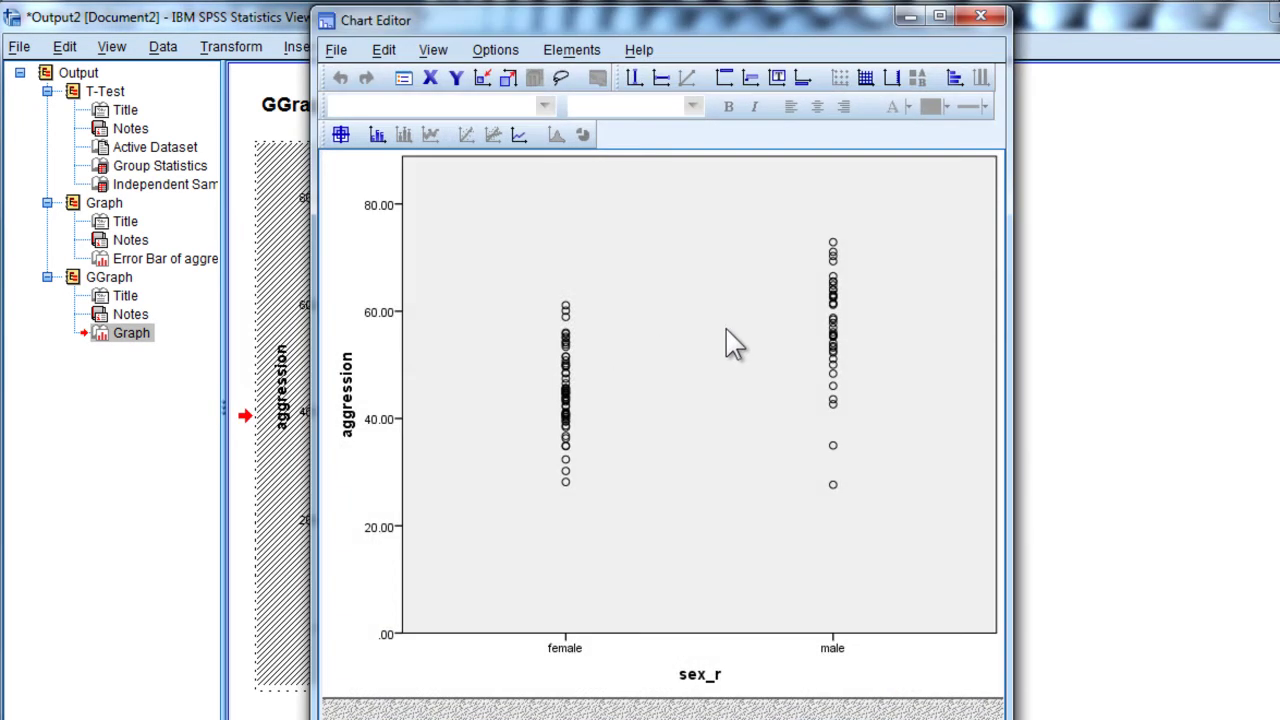
double_click(734, 345)
left_click(1251, 208)
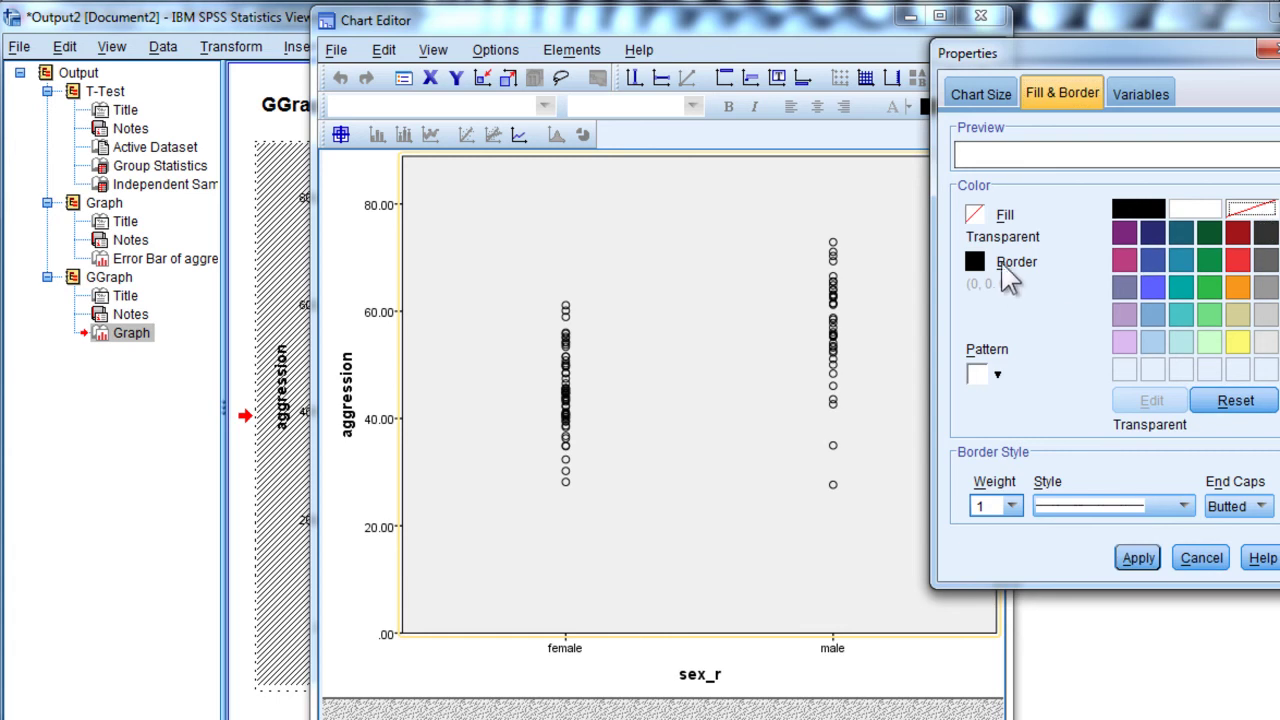
left_click(976, 262)
left_click(1251, 208)
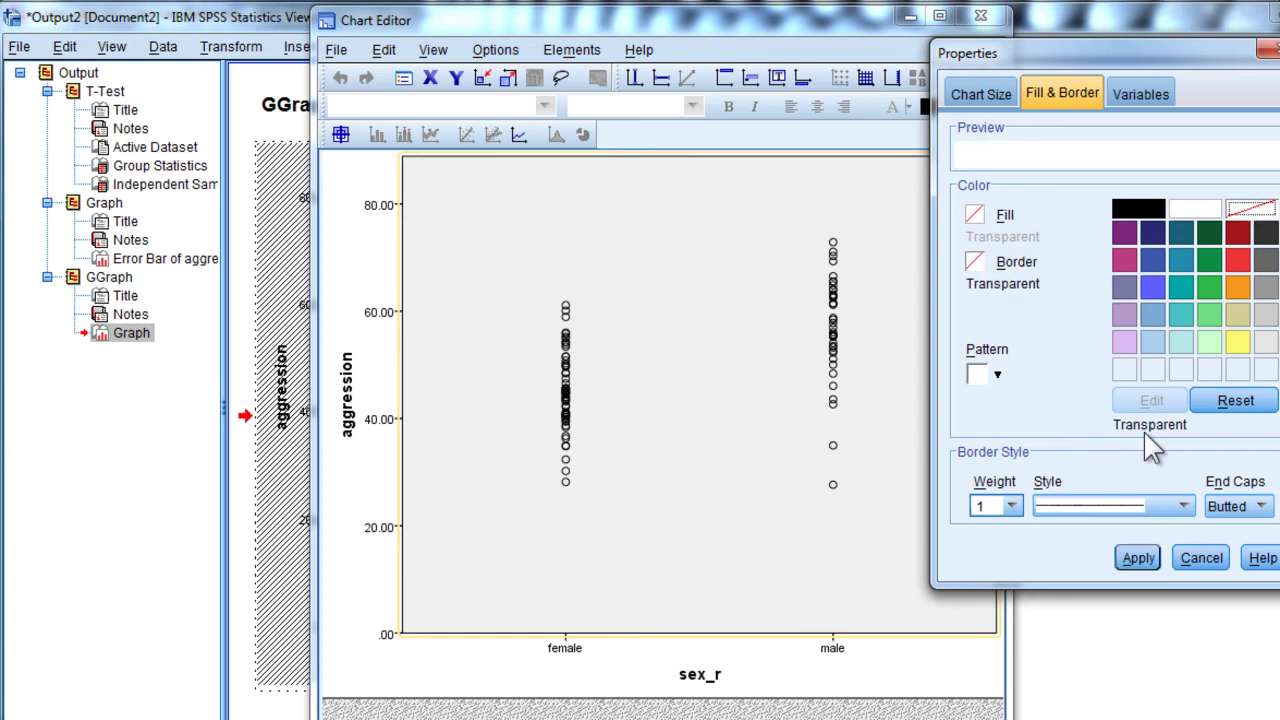
left_click(1136, 559)
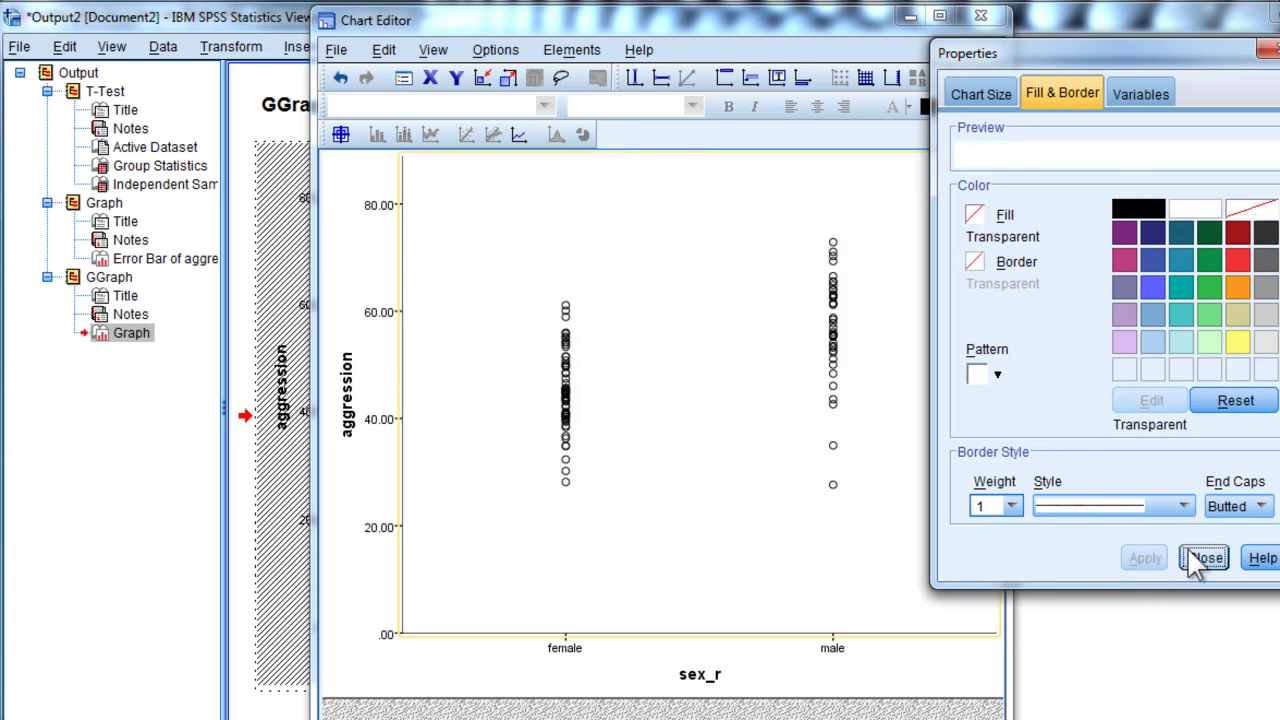
Step: Set the female and male axis labels to size 14
left_click(830, 651)
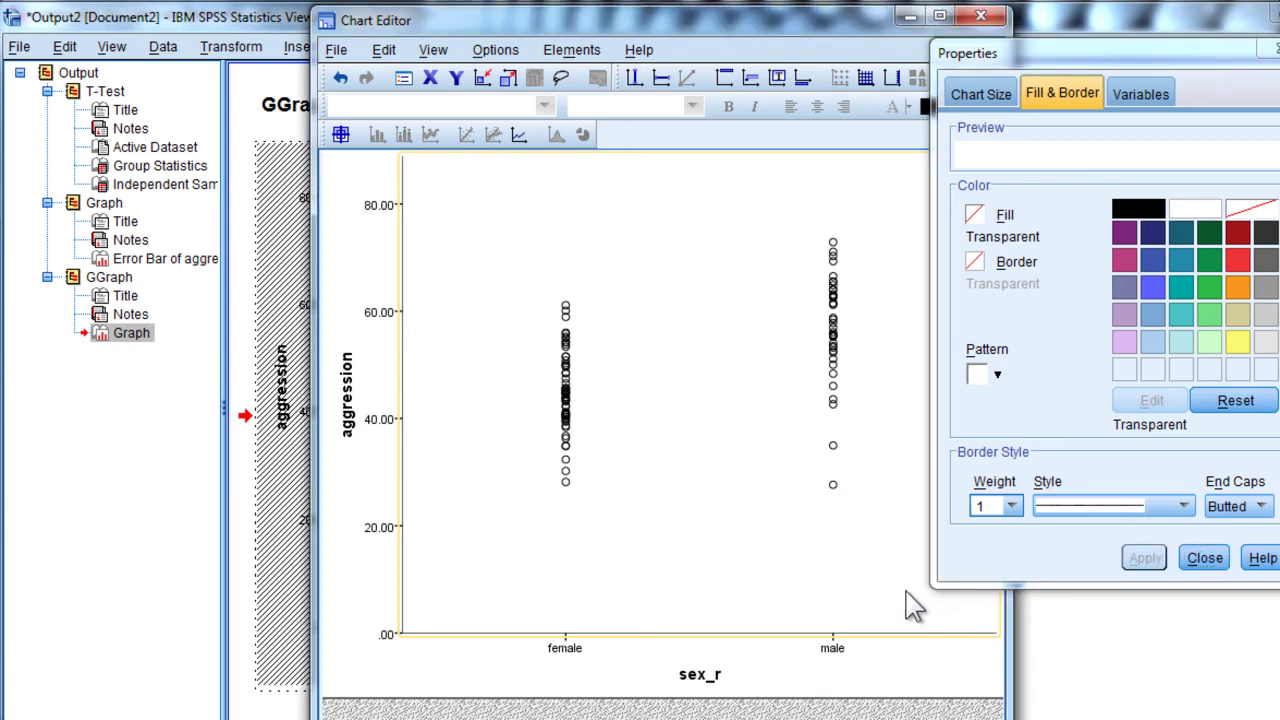
left_click(1144, 343)
left_click(1110, 480)
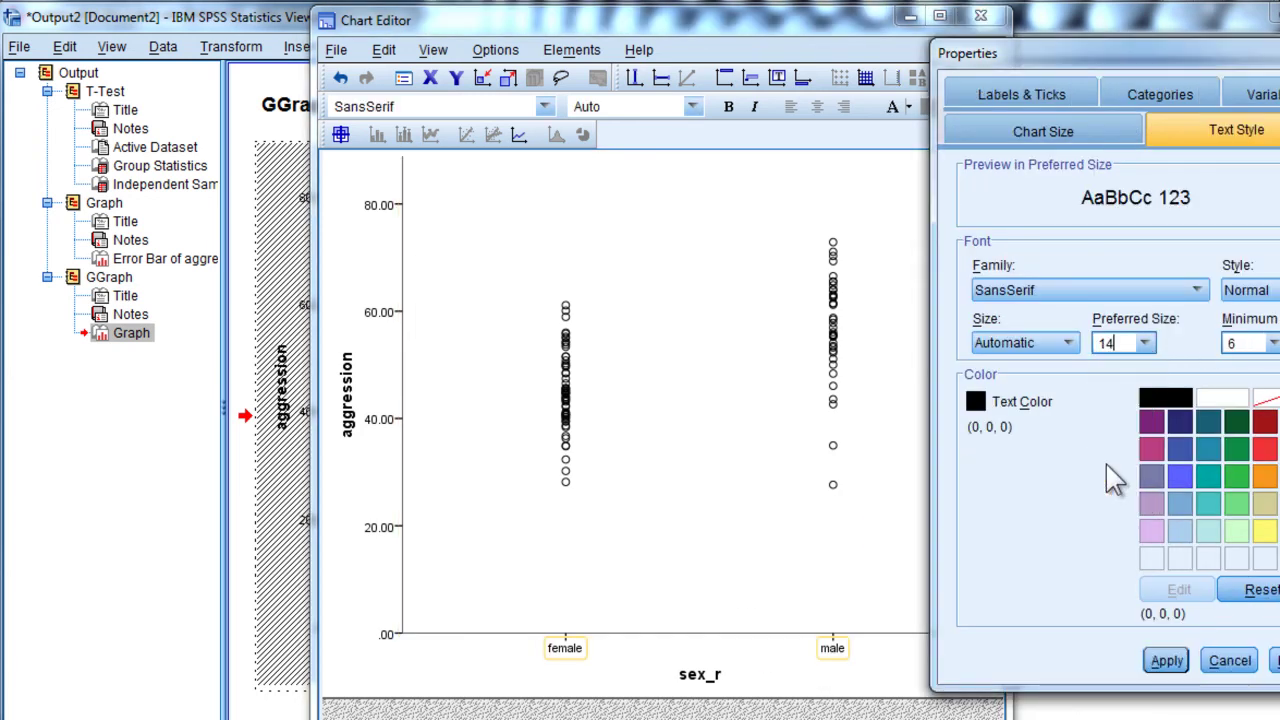
left_click(1166, 663)
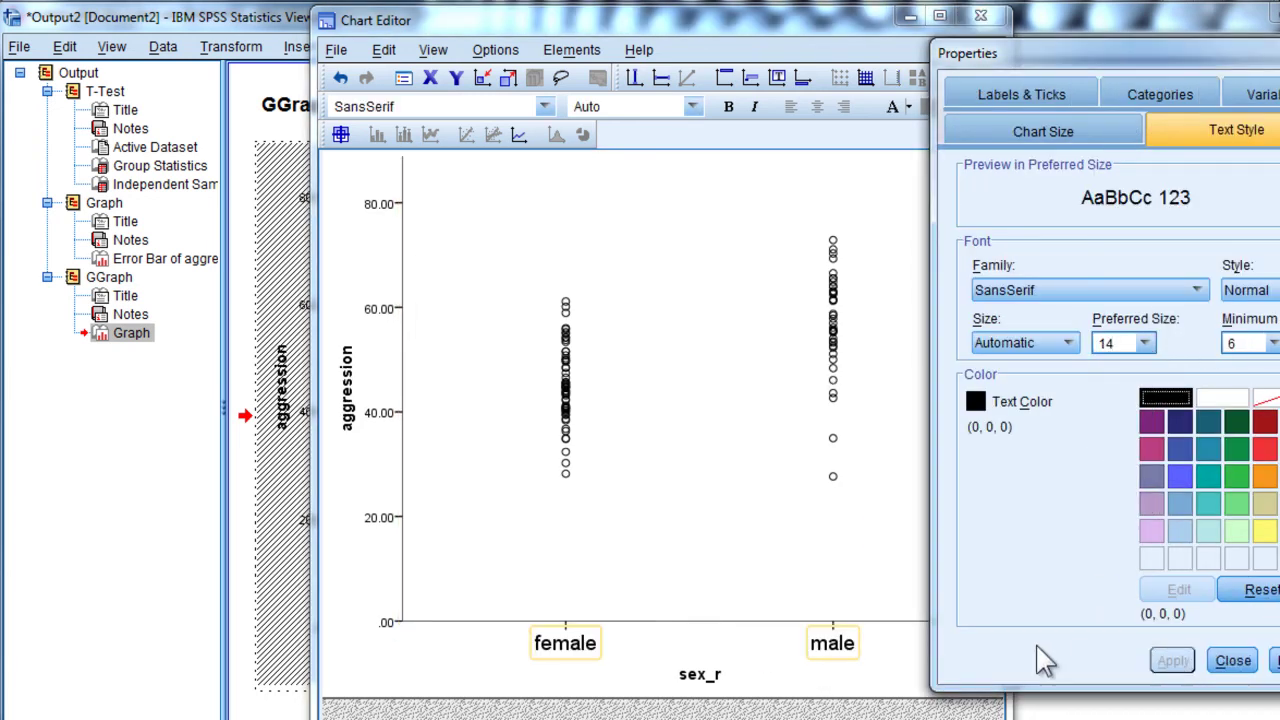
Step: Remove the sex_r axis title by leaving it empty
left_click(699, 676)
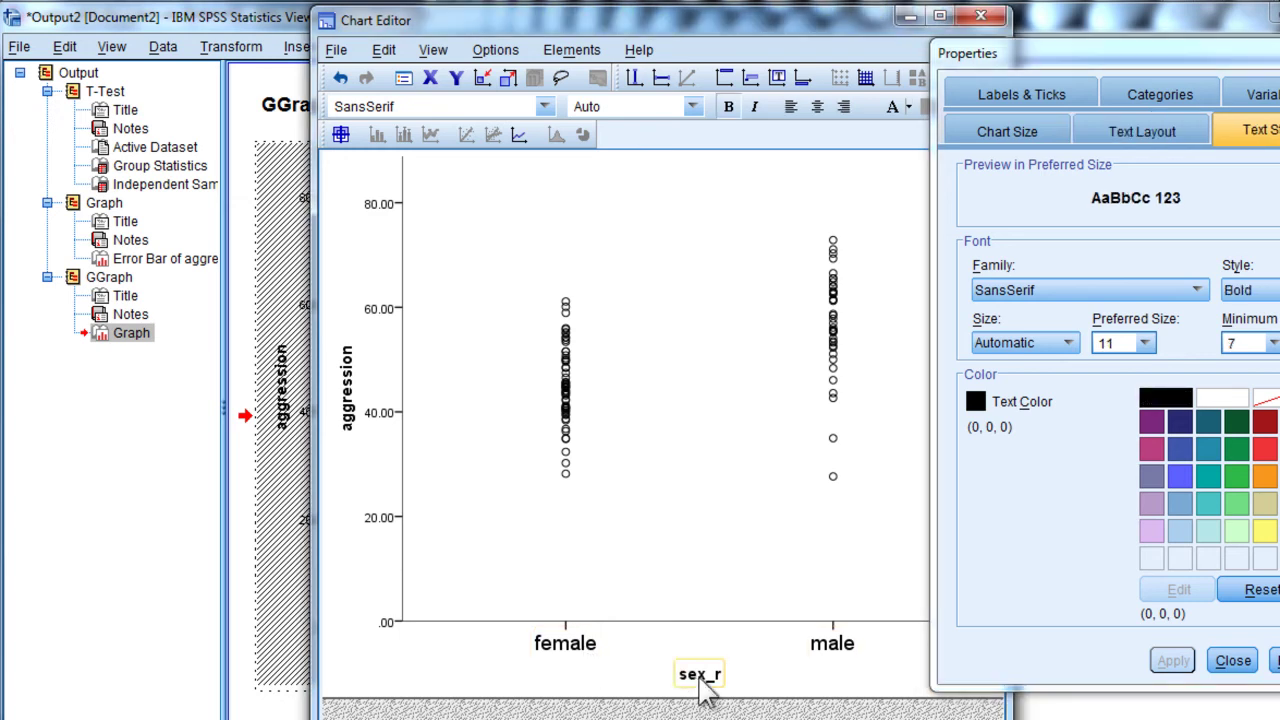
left_click(700, 678)
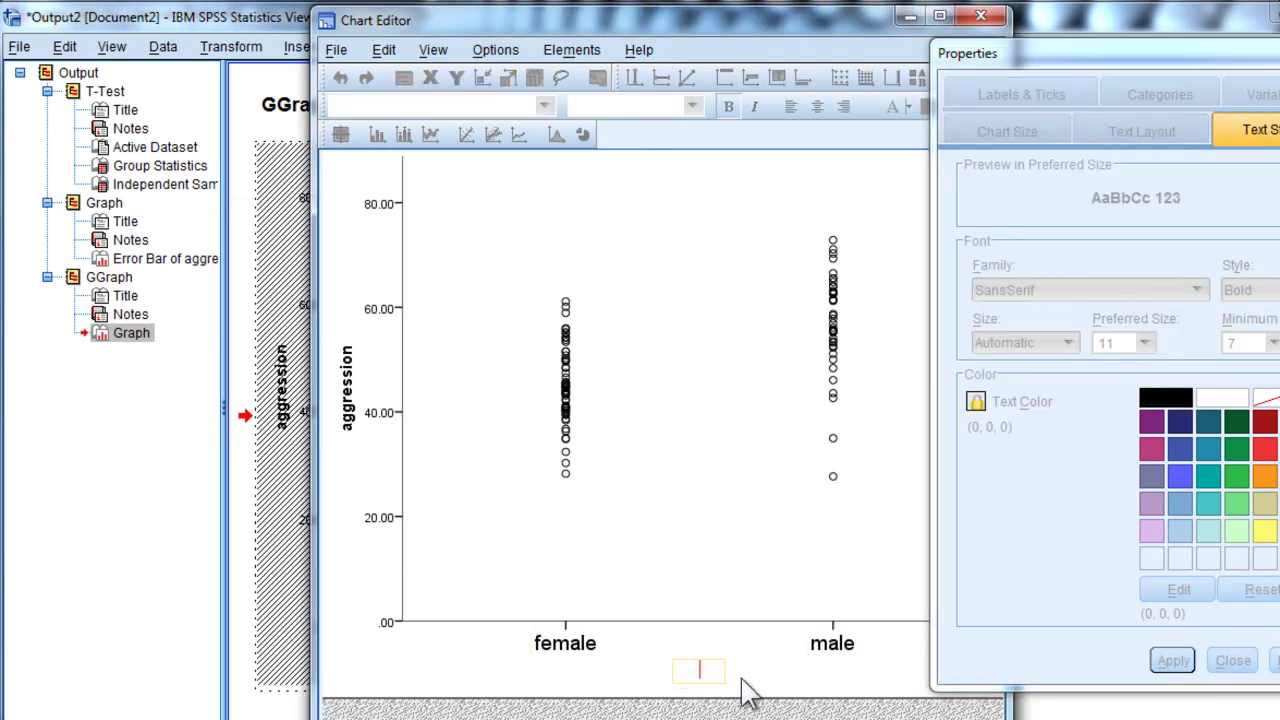
left_click(745, 690)
Step: Give the y-axis labels size 14 and 0 decimal places
left_click(386, 330)
left_click(1133, 343)
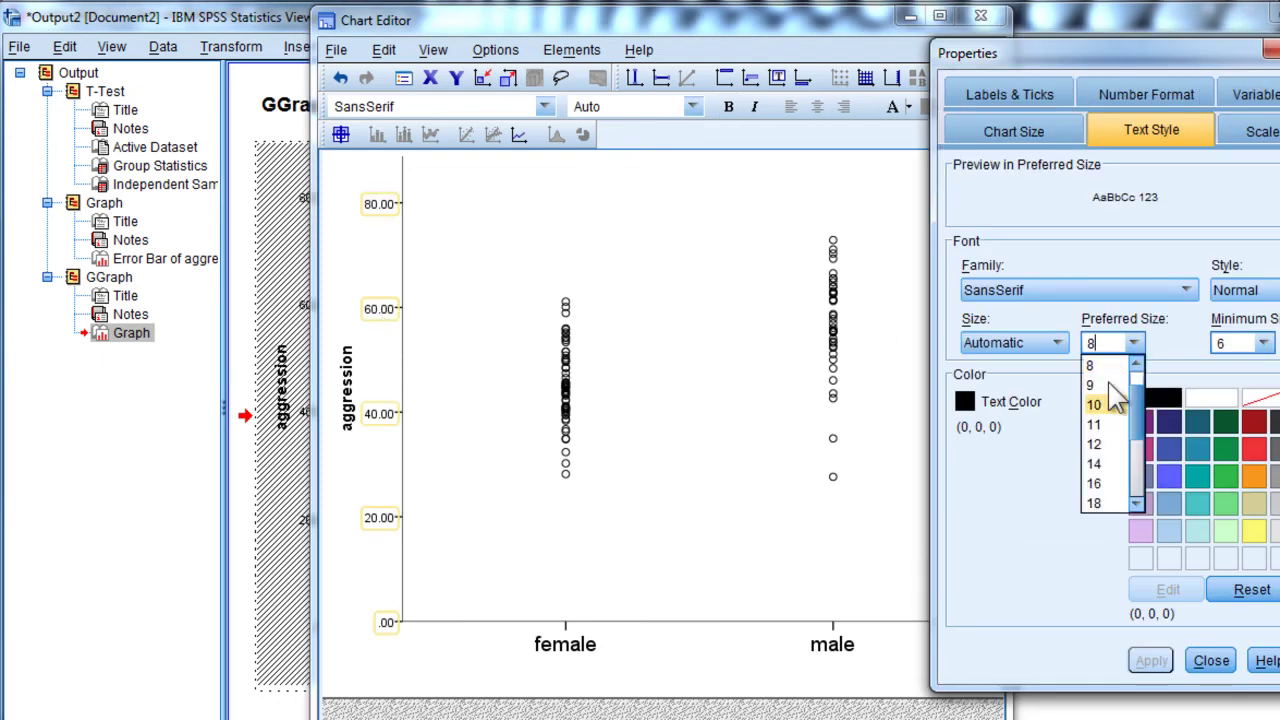
left_click(1096, 464)
left_click(1148, 661)
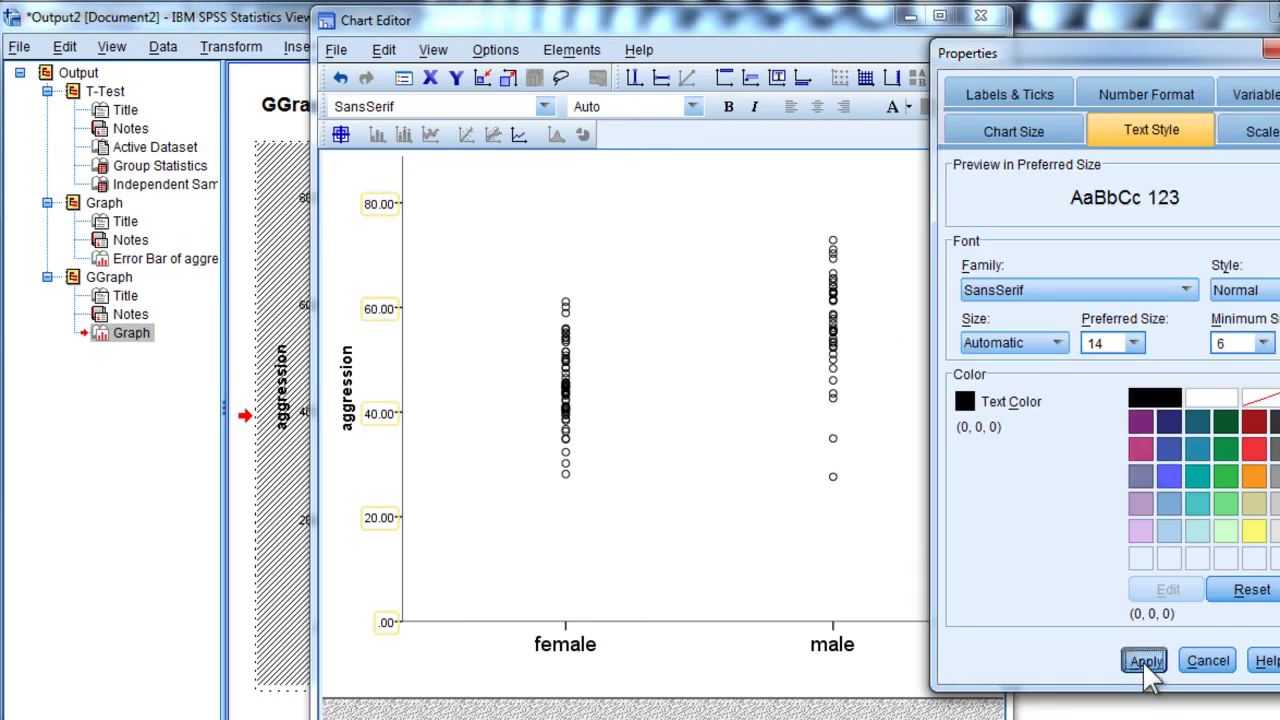
left_click(1150, 97)
double_click(1120, 256)
type("0")
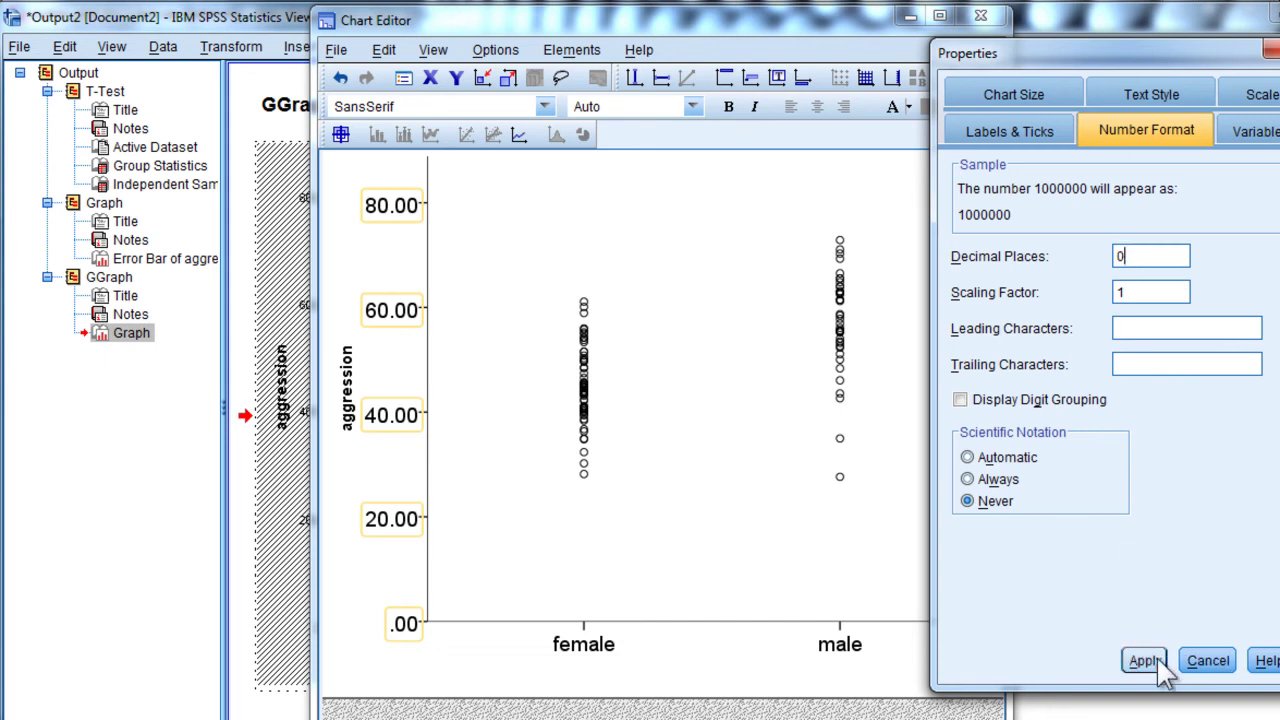
left_click(1145, 661)
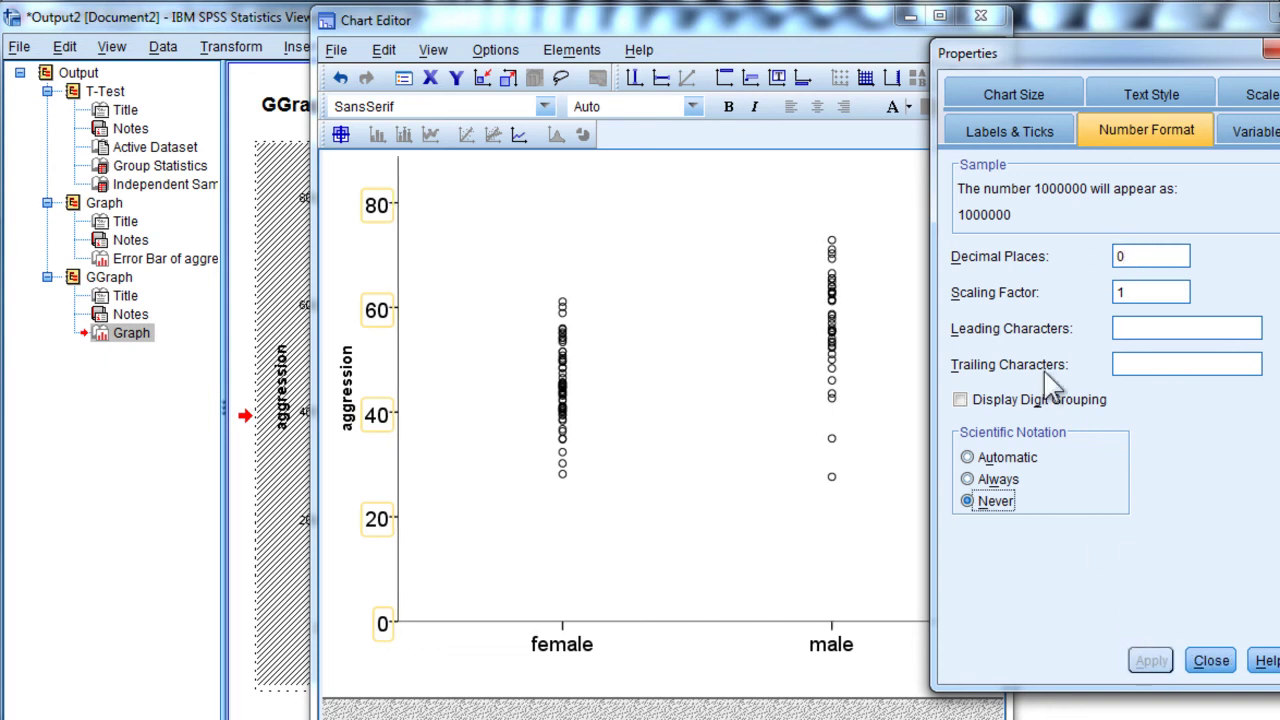
Step: Unlock the aspect ratio and set the chart width to 375 for a square chart
left_click(995, 96)
left_click(1122, 228)
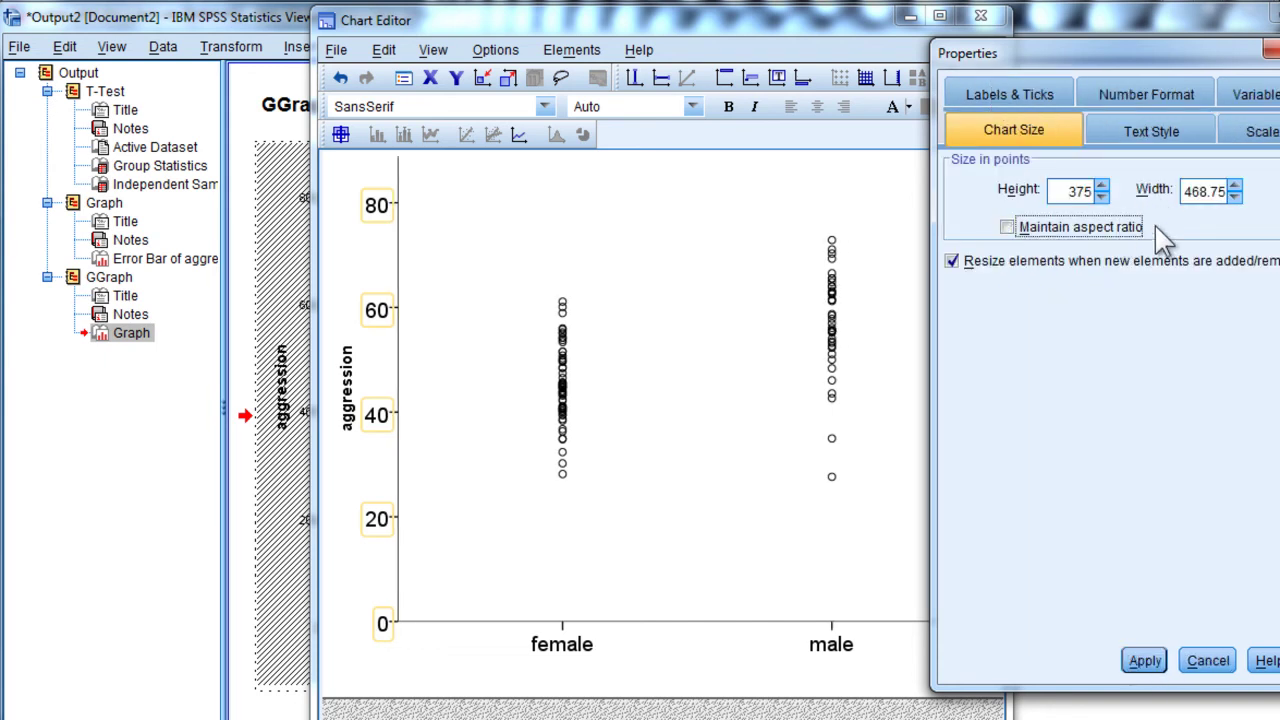
double_click(1195, 191)
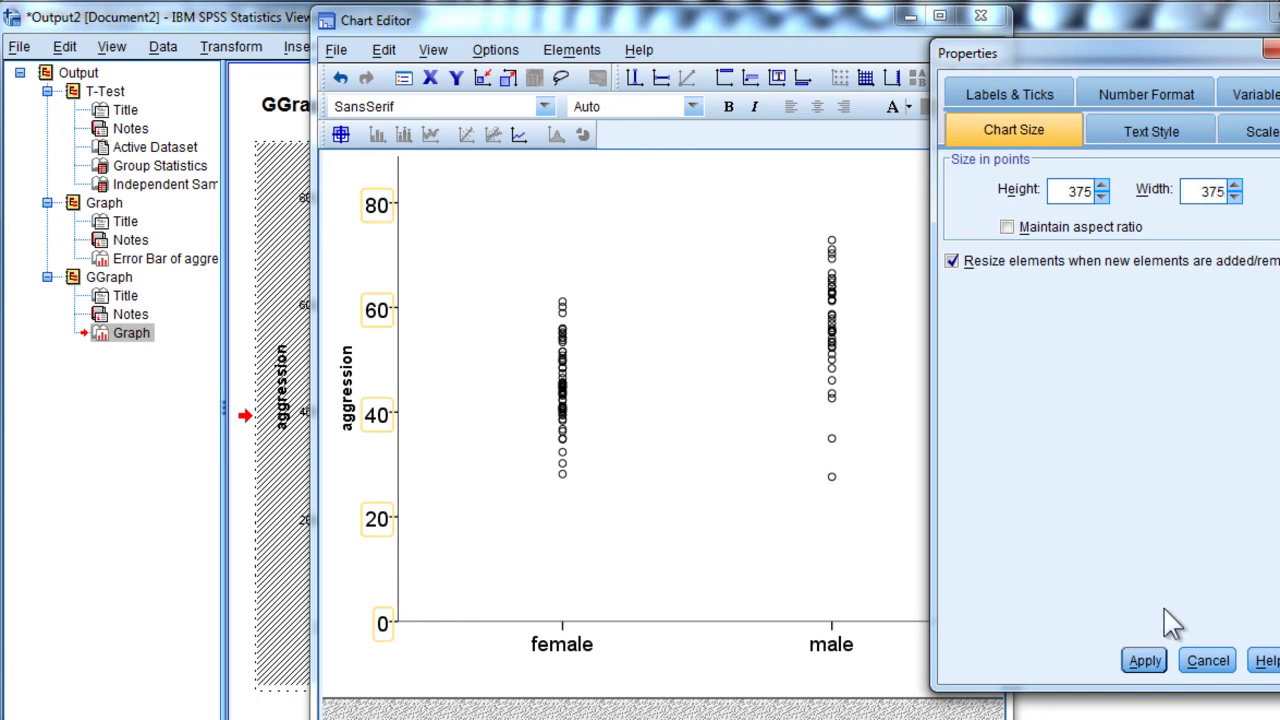
left_click(1150, 658)
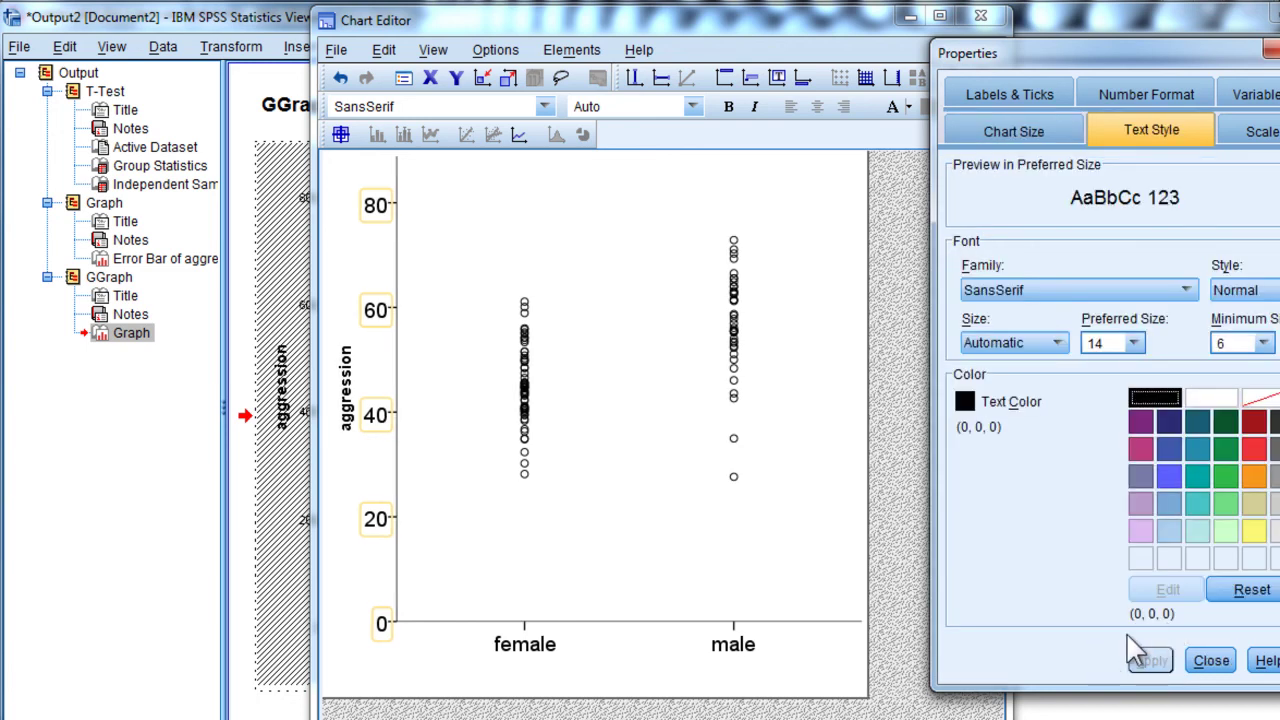
left_click(1212, 661)
Step: Return to the output and reopen the aggression-by-sex error-bar chart in the Chart Editor
left_click(980, 16)
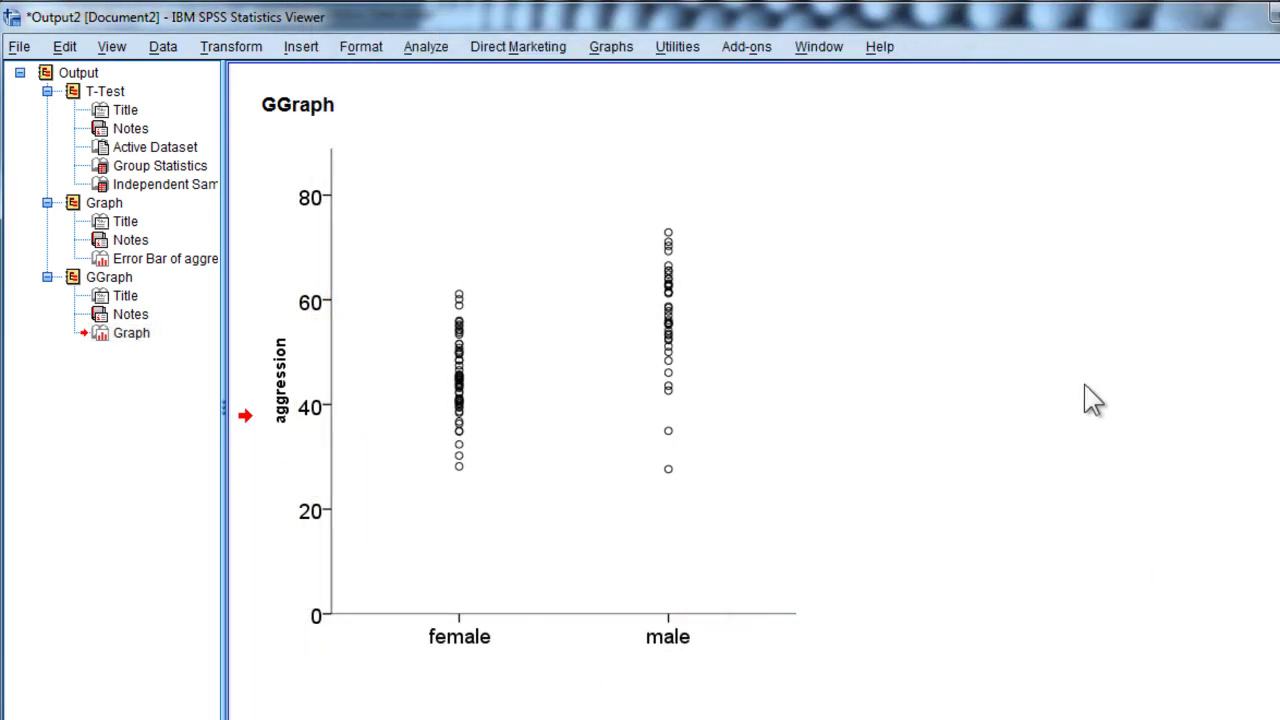
scroll(1000, 440, "up", 5)
scroll(700, 440, "up", 2)
double_click(693, 436)
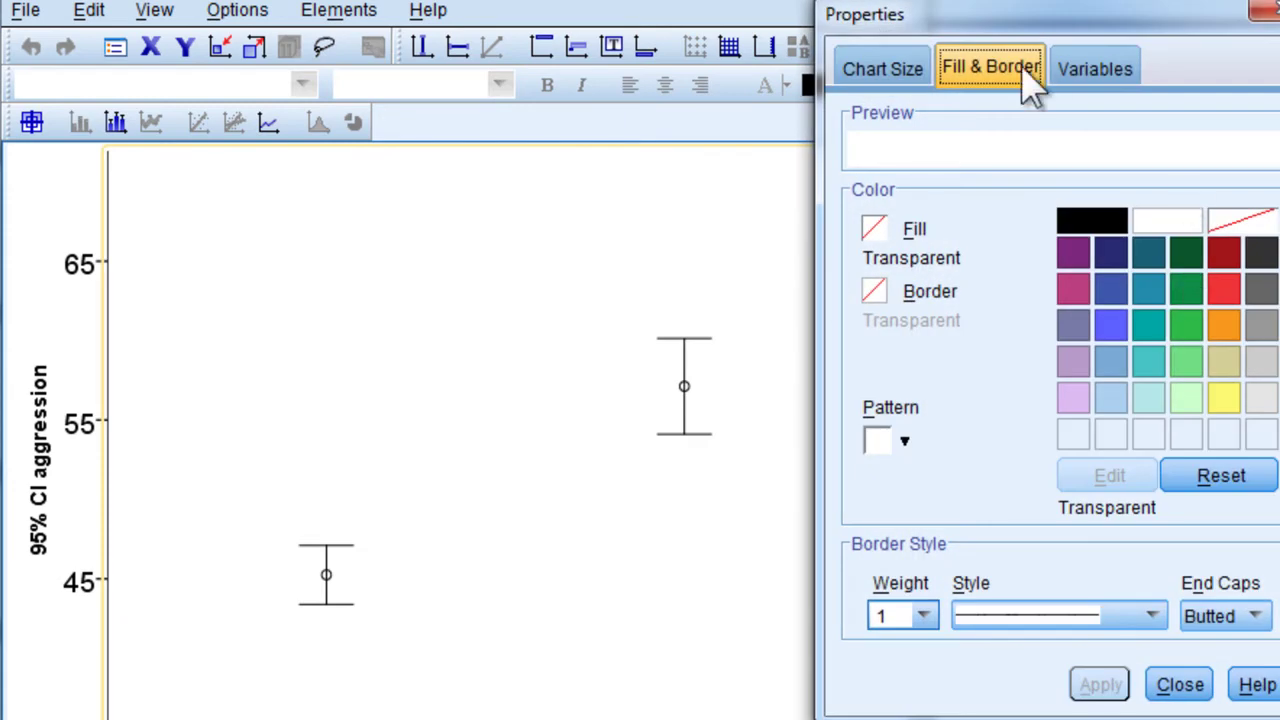
Step: Unlock the aspect ratio and apply a chart width of 375 to make it square
left_click(905, 66)
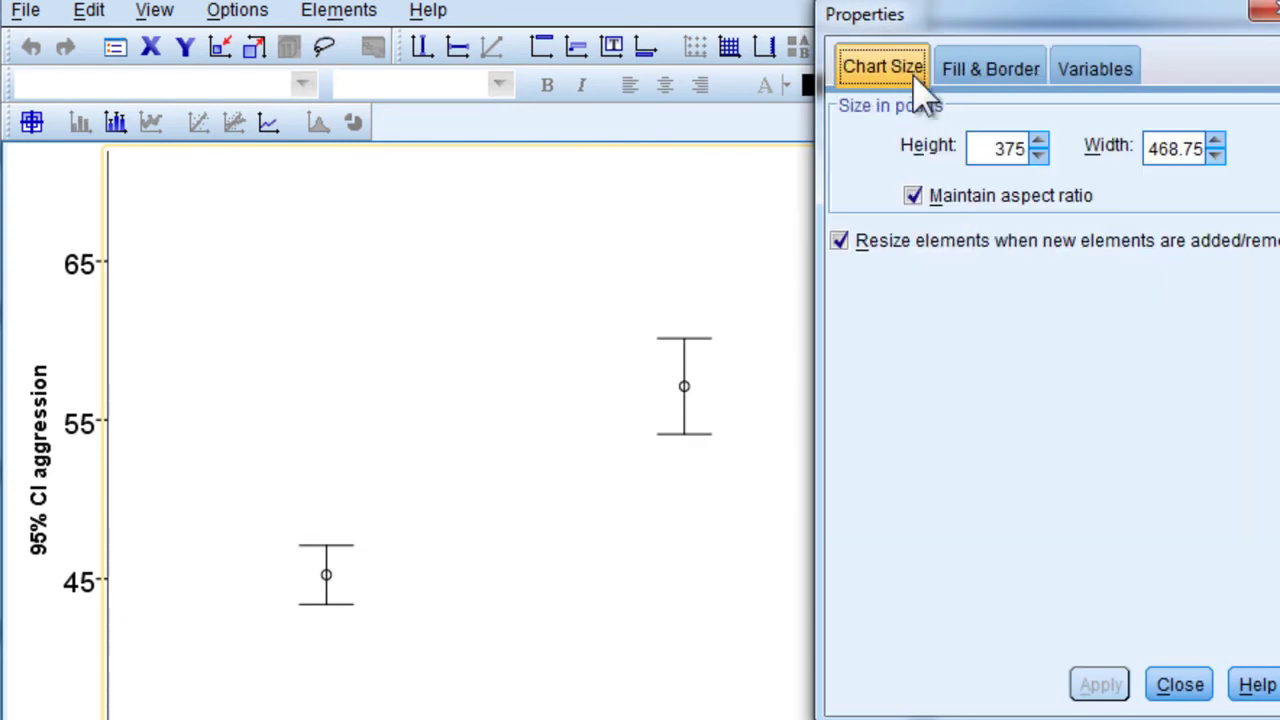
left_click(1055, 200)
left_click(1152, 148)
key("shift+End")
type(".37")
type("375")
left_click(1092, 684)
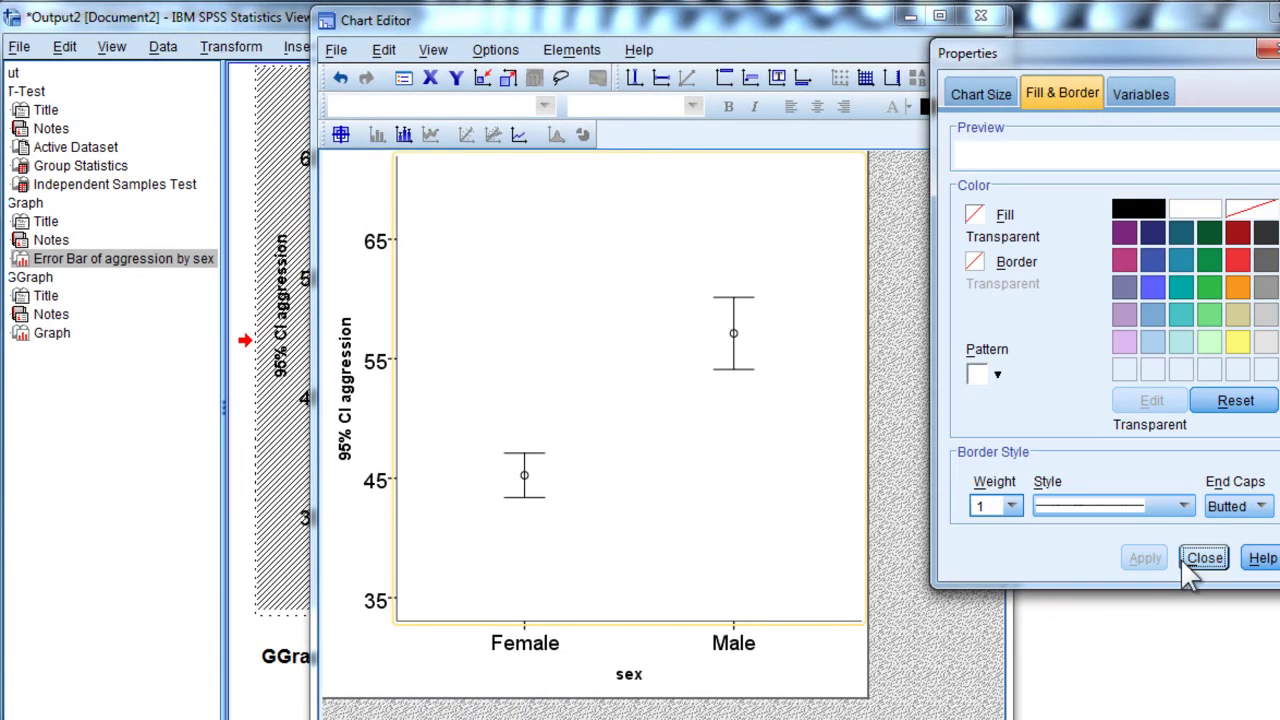
left_click(1200, 558)
left_click(978, 22)
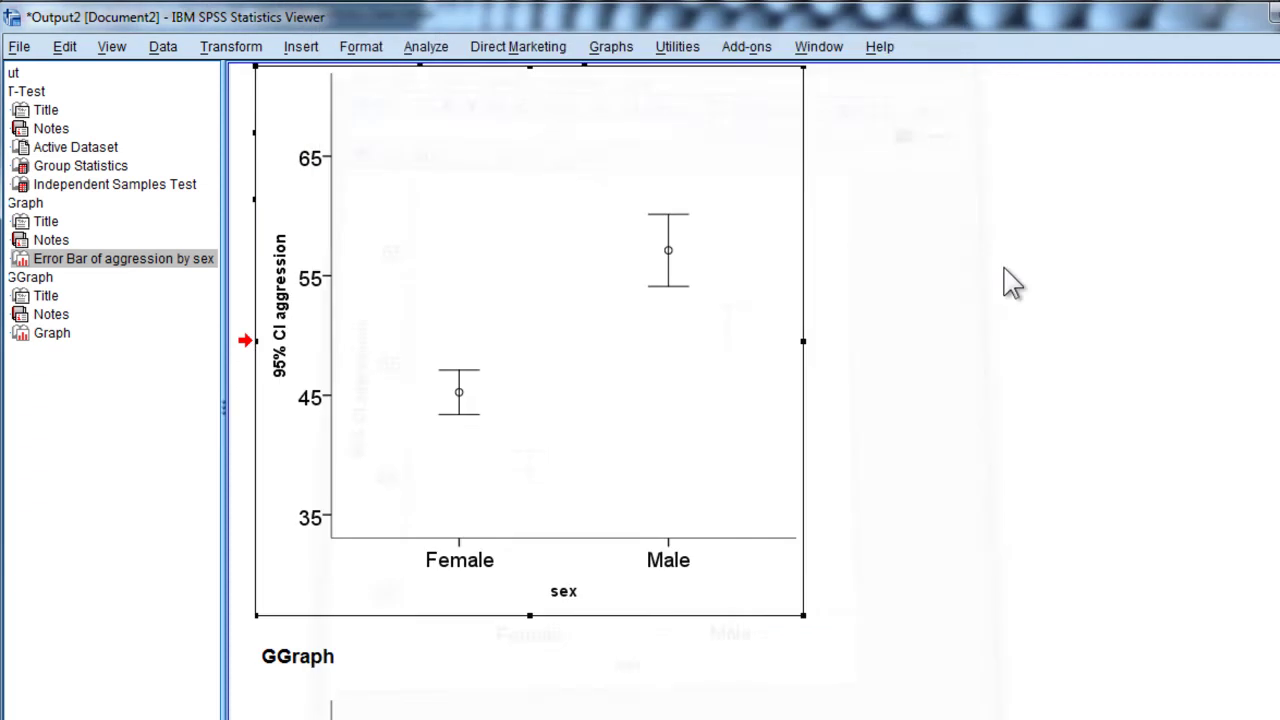
scroll(990, 400, "down", 5)
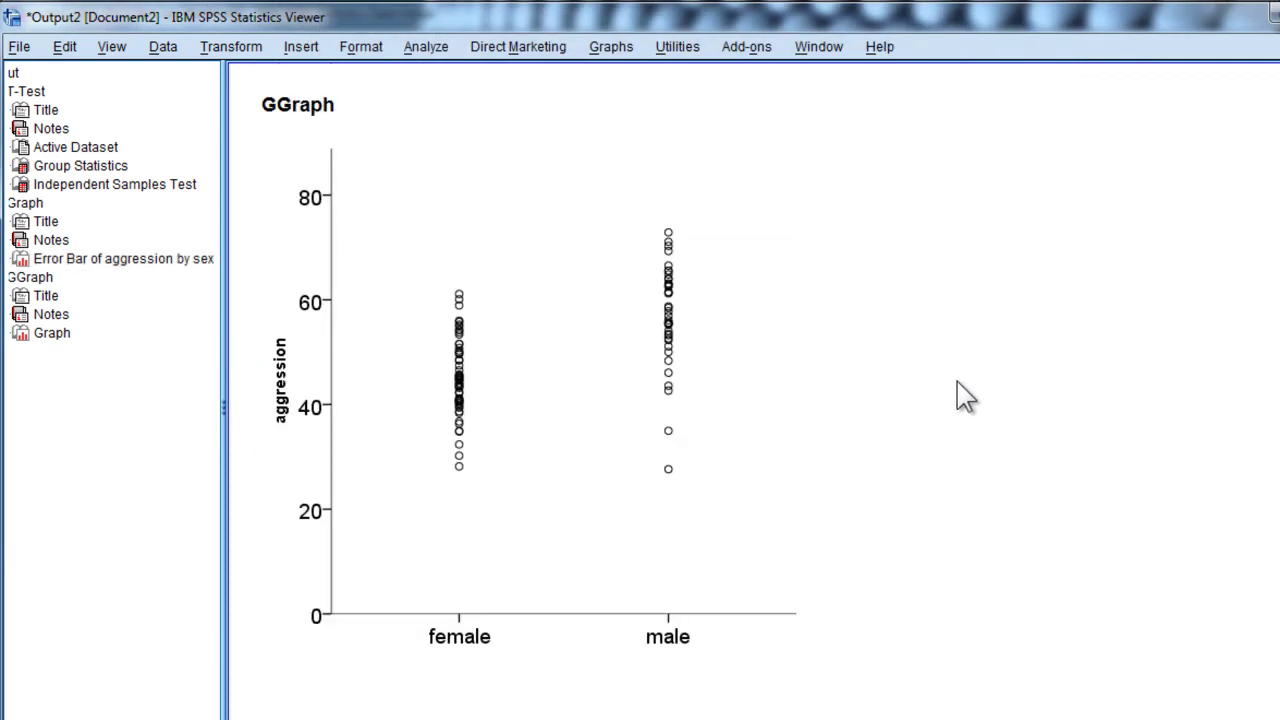
scroll(960, 395, "up", 10)
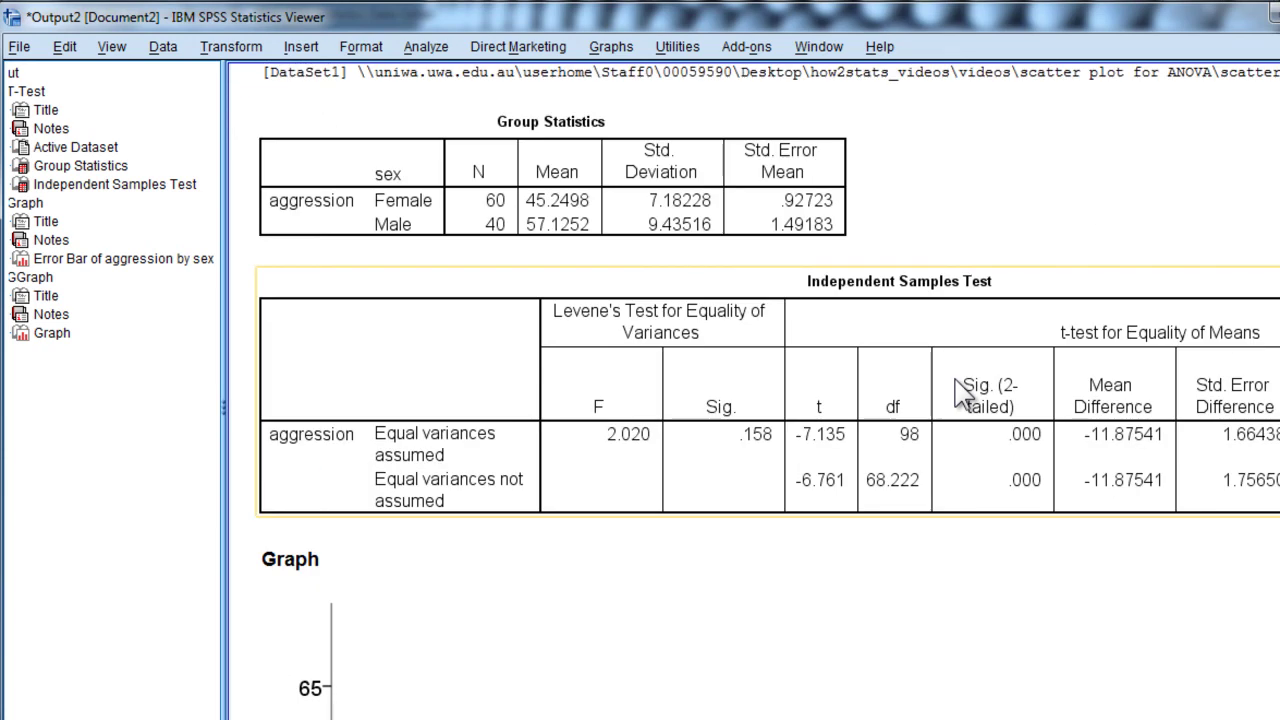
scroll(960, 395, "down", 3)
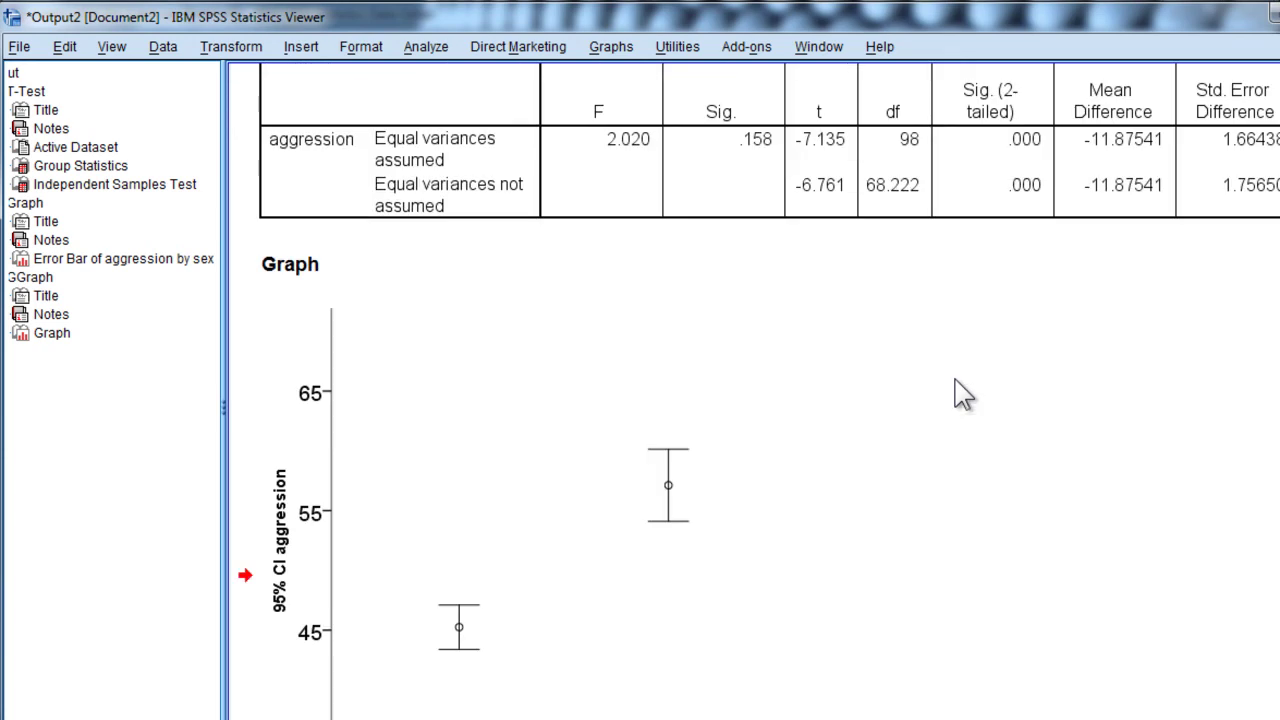
scroll(960, 395, "down", 2)
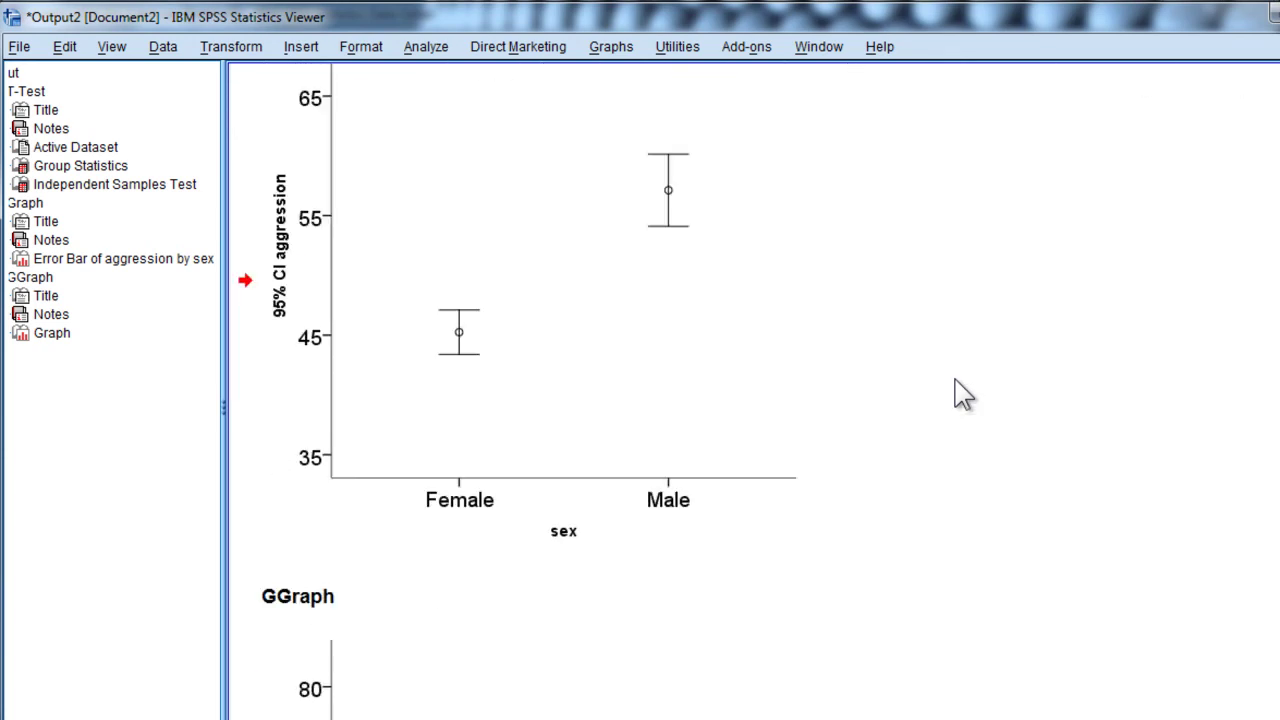
left_click(598, 374)
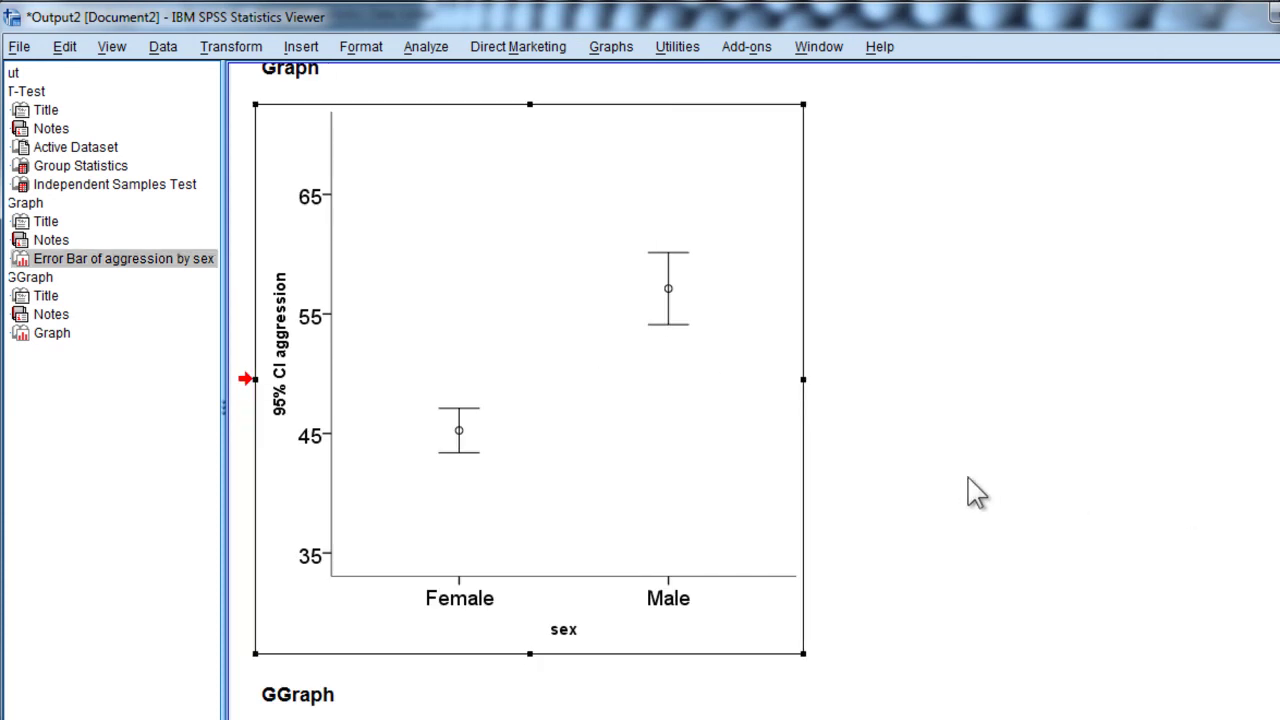
scroll(970, 487, "down", 6)
left_click(606, 503)
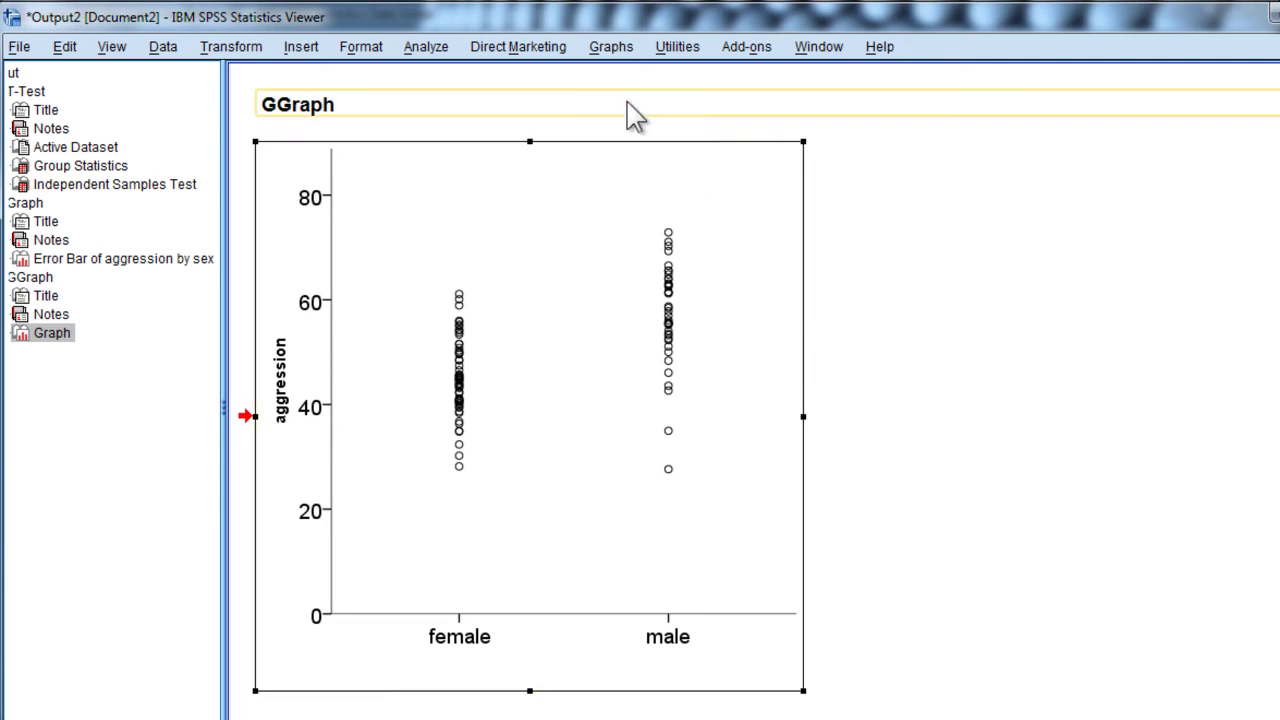
left_click(430, 50)
Step: Start a Univariate analysis with aggression as dependent variable and sex as fixed factor
left_click(430, 55)
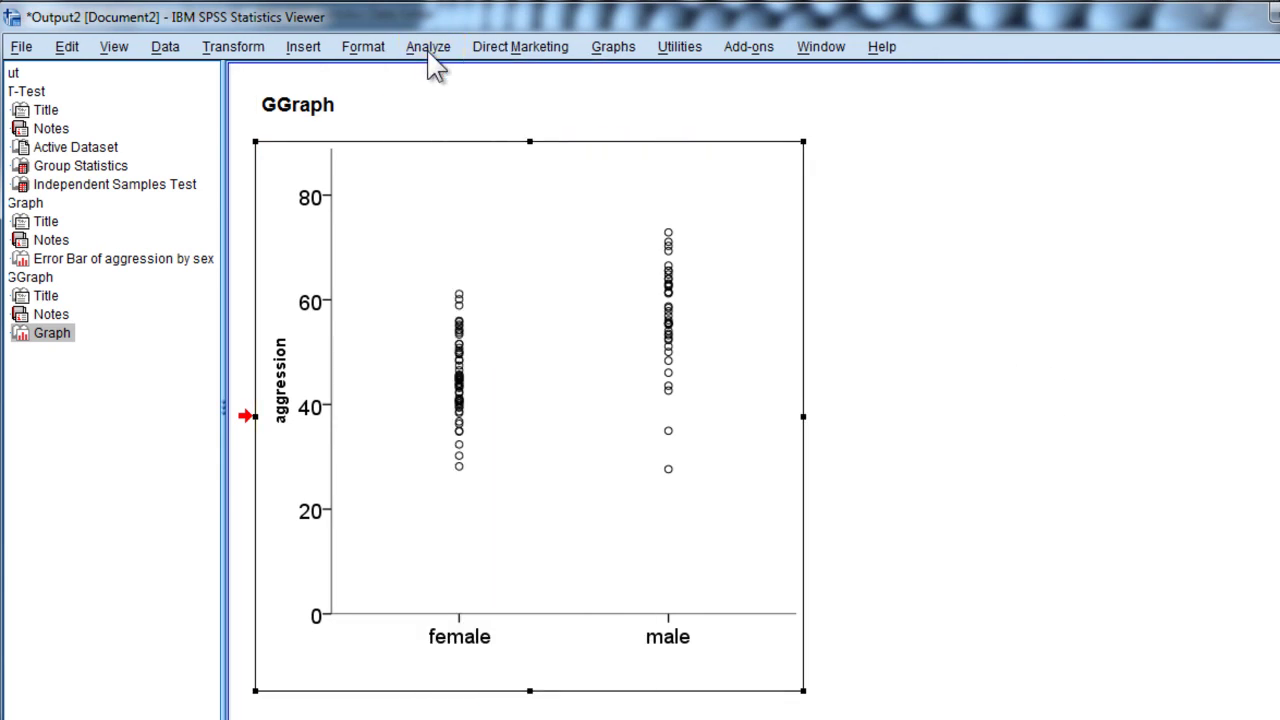
left_click(440, 50)
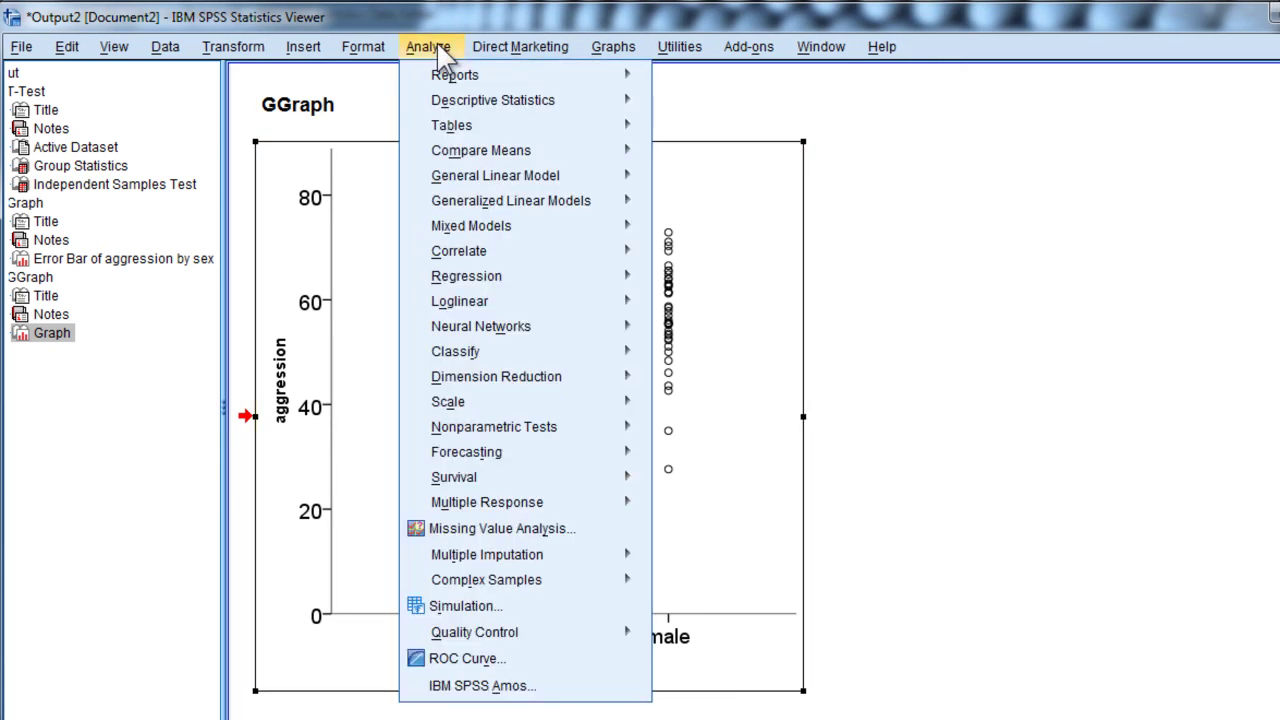
mouse_move(610, 177)
left_click(666, 190)
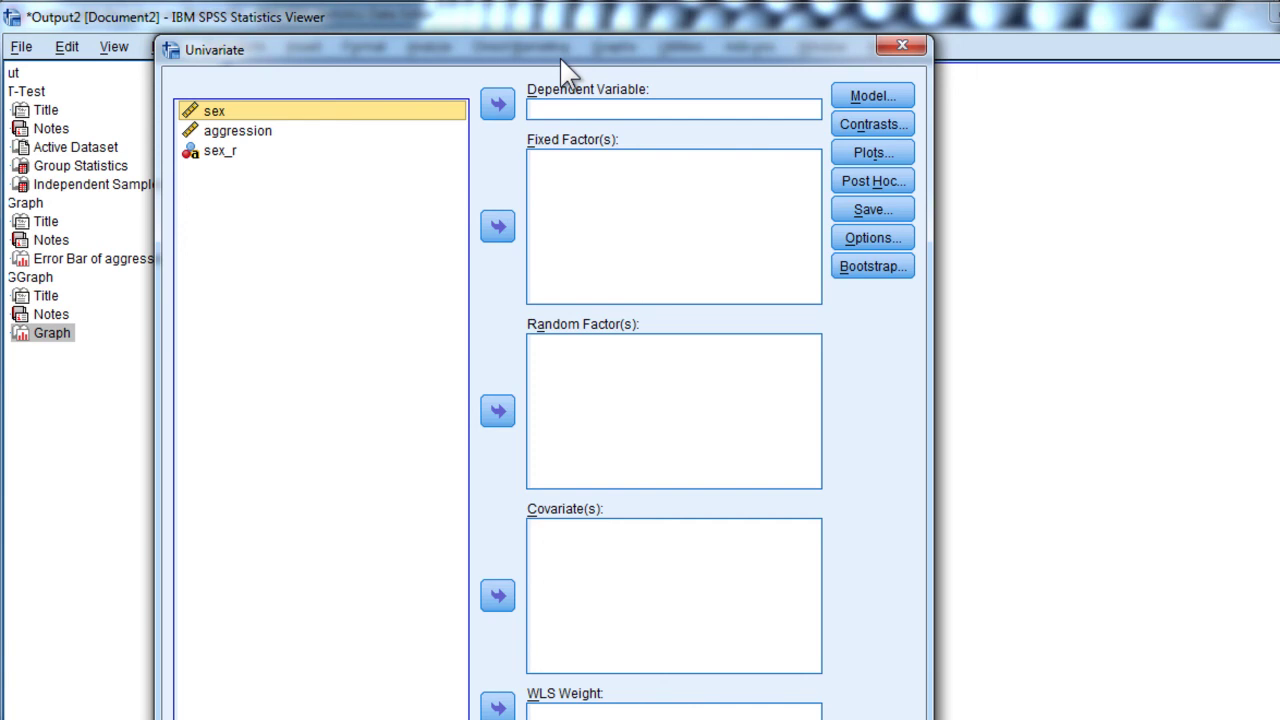
left_click(497, 226)
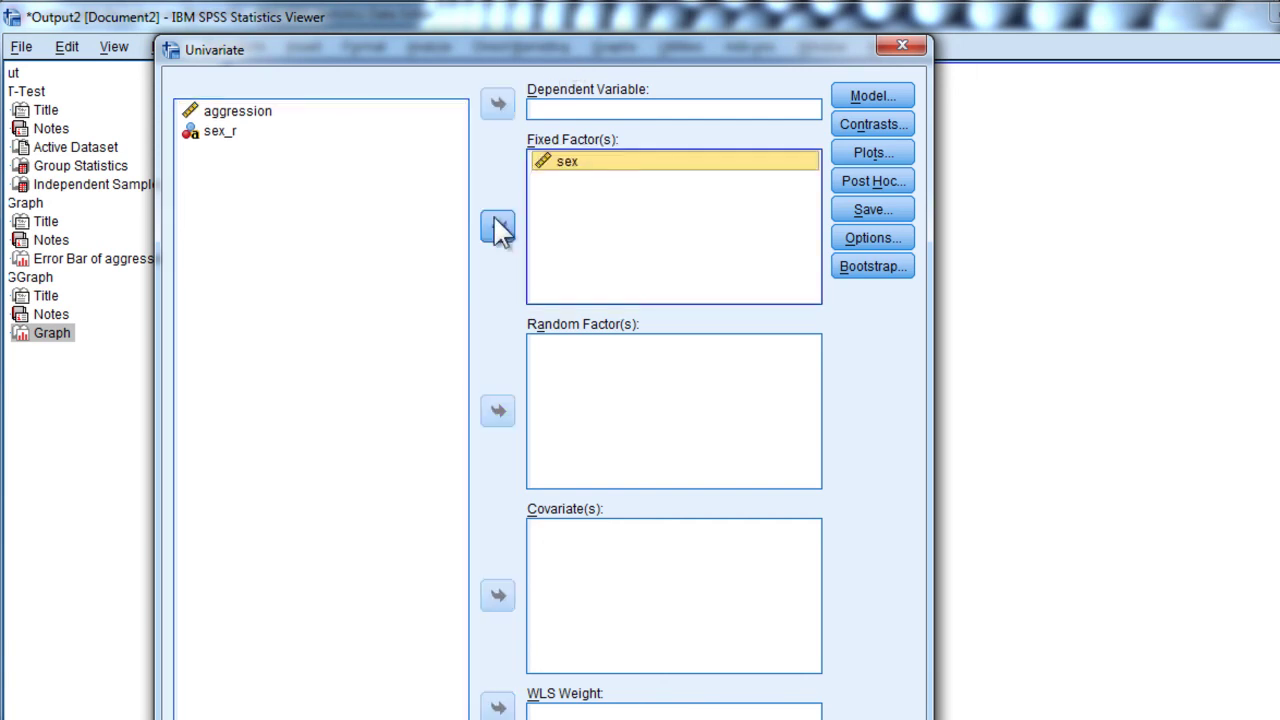
left_click(210, 112)
left_click(497, 104)
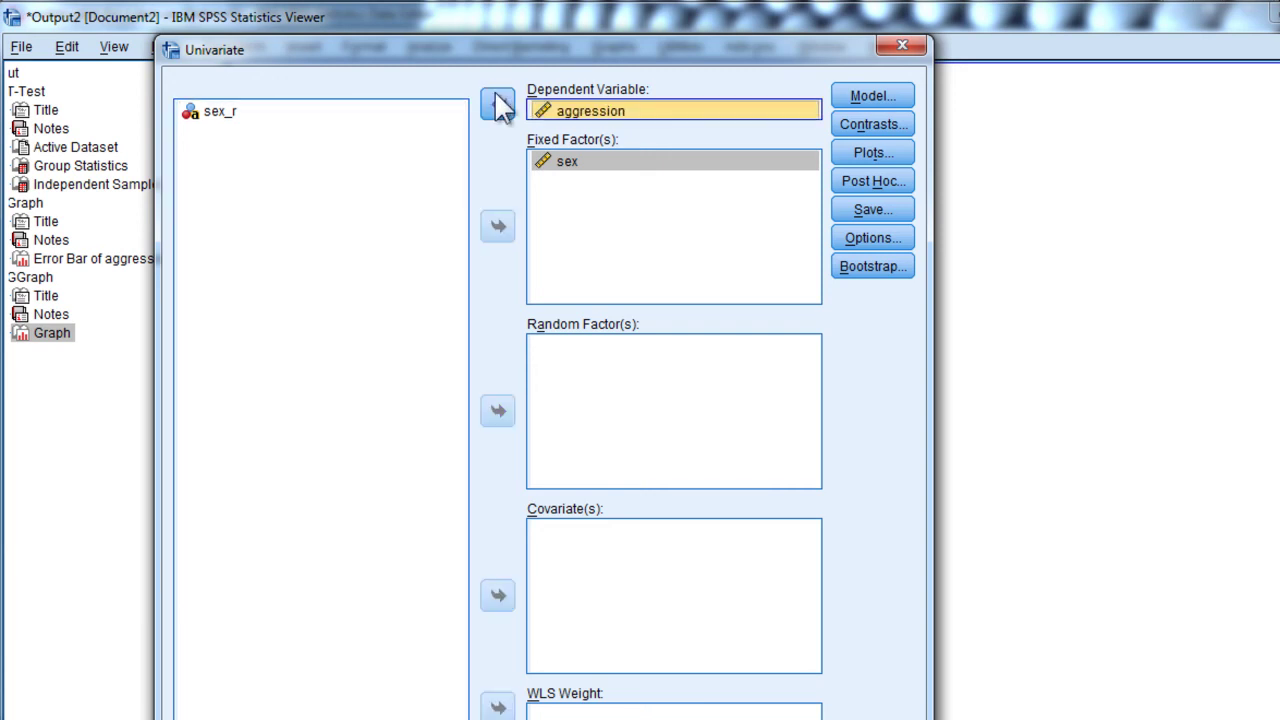
Step: Request estimates of effect size in the Univariate options
left_click(905, 242)
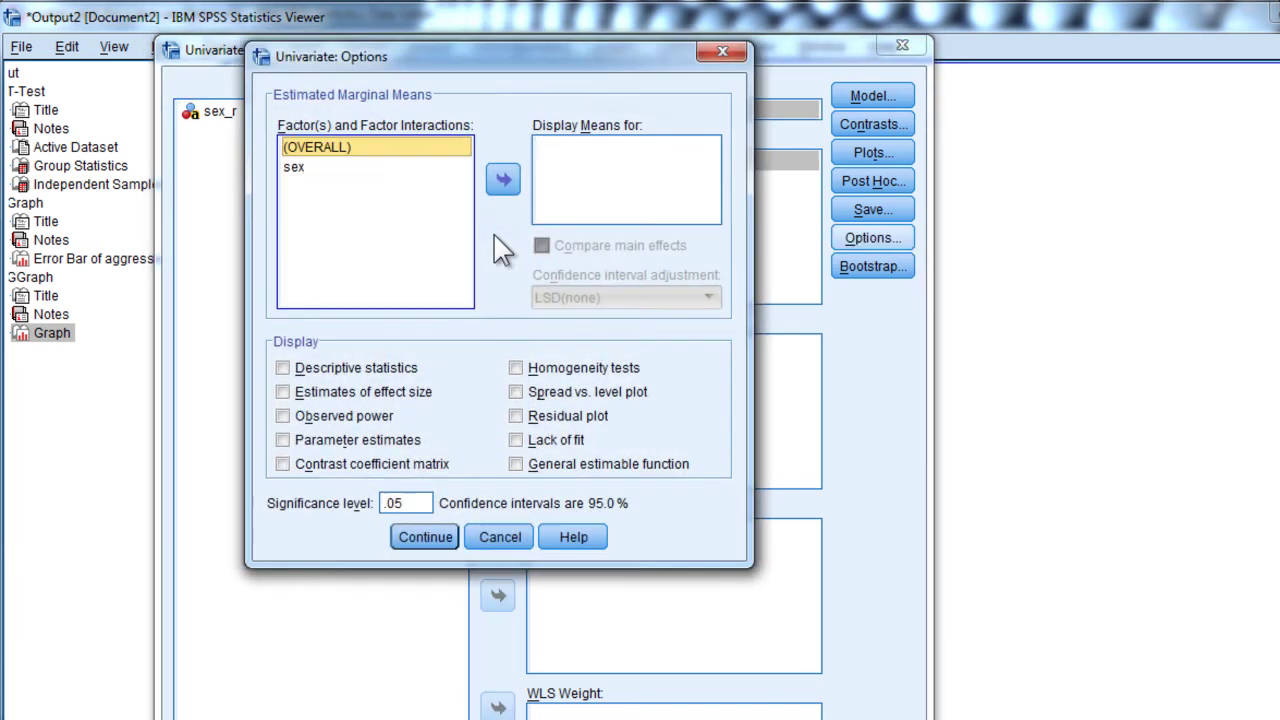
left_click(366, 393)
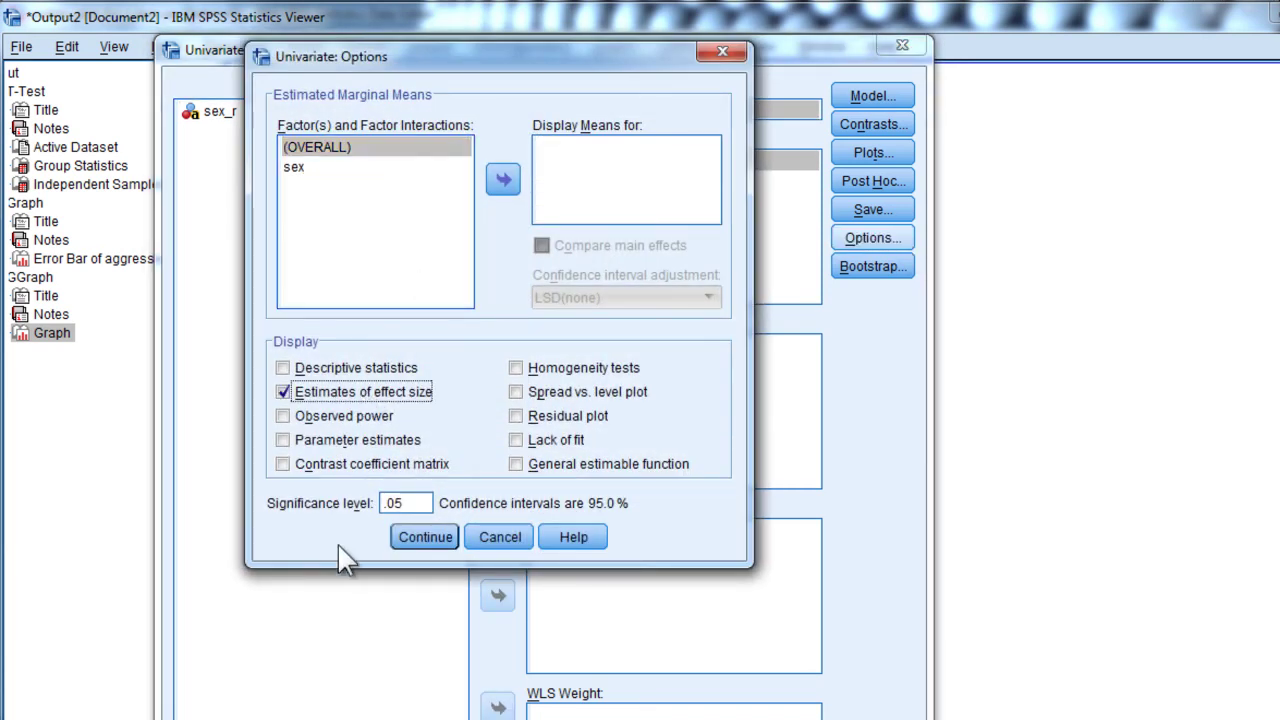
left_click(440, 537)
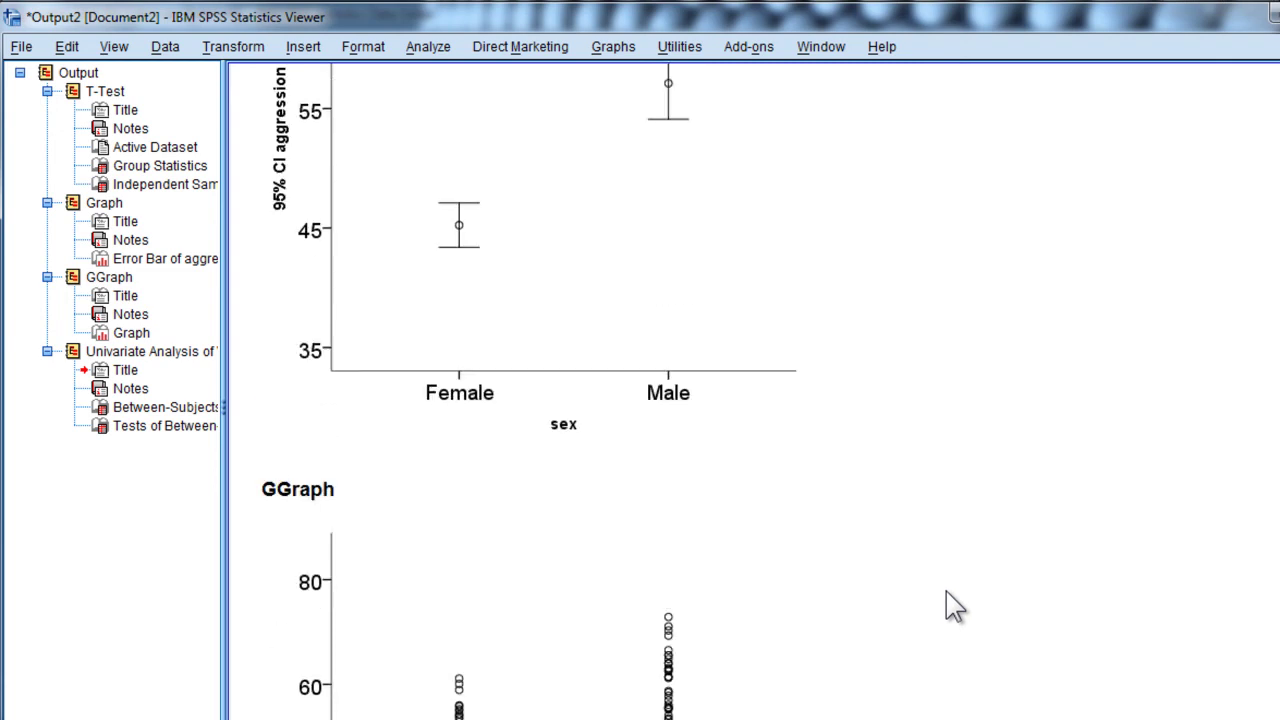
Step: Select the error-bar chart and then the aggression scatter plot in the output
left_click(569, 500)
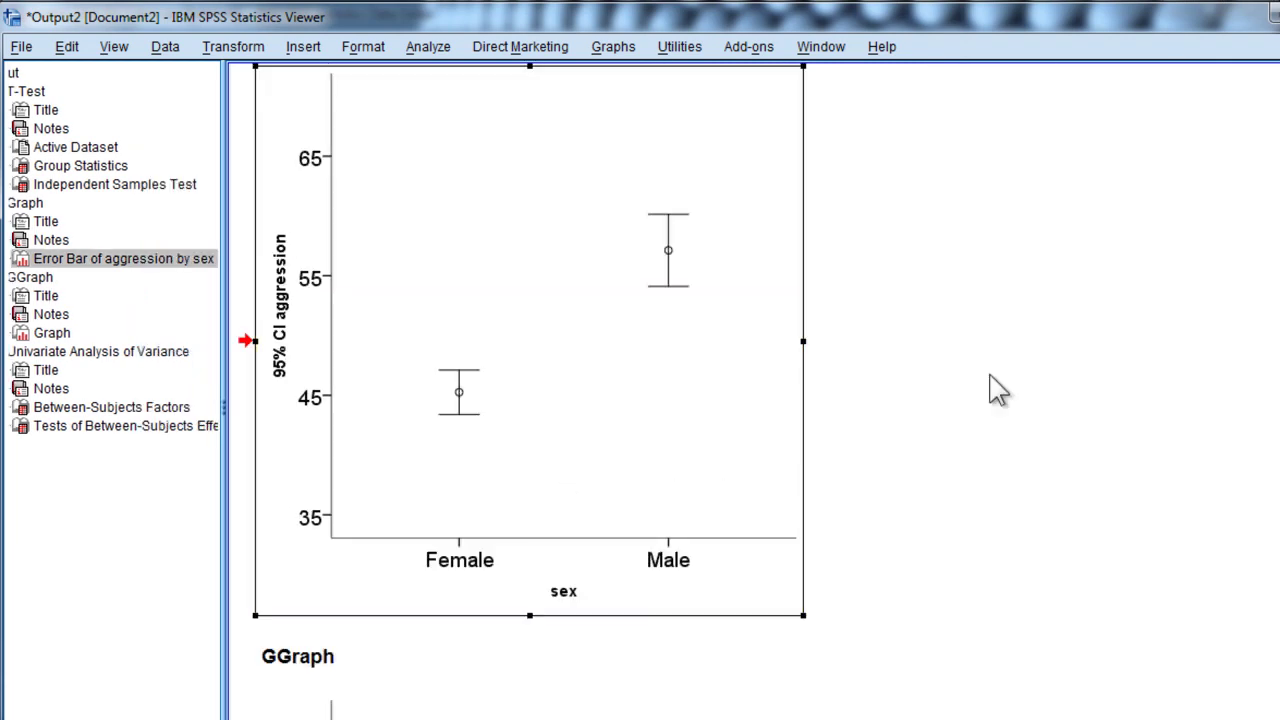
scroll(1029, 400, "down", 17)
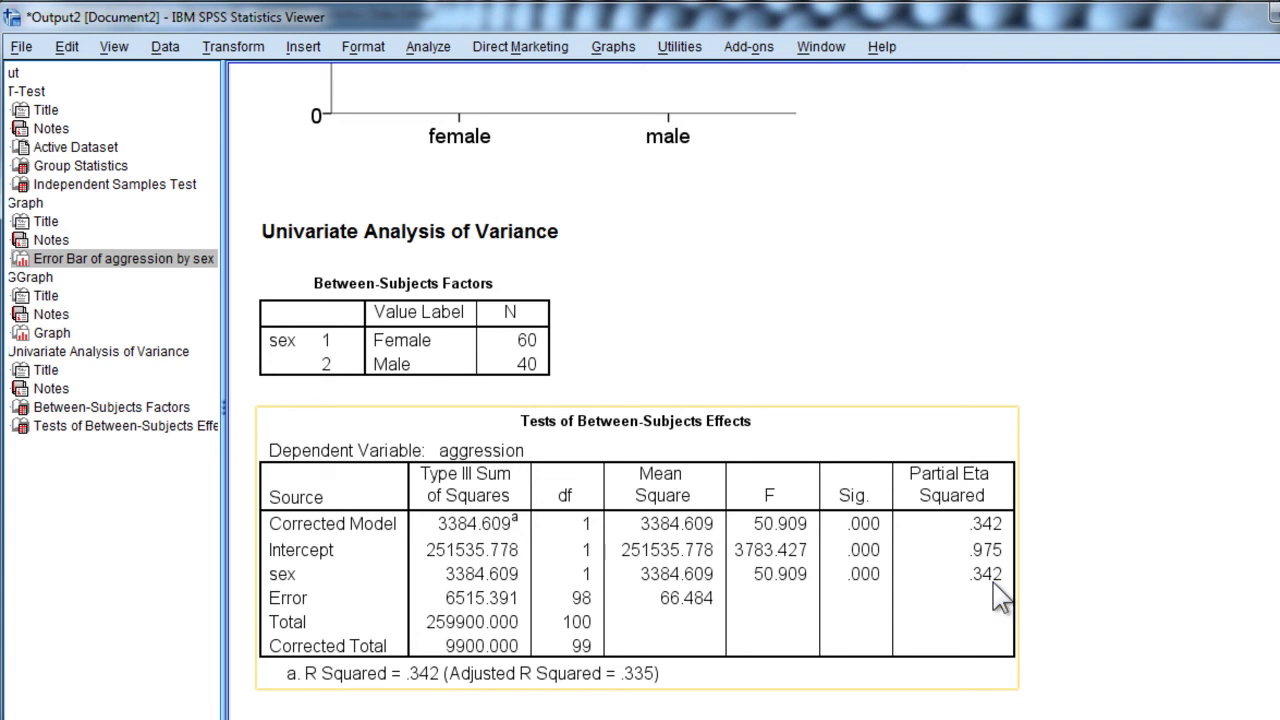
scroll(996, 596, "up", 10)
left_click(617, 474)
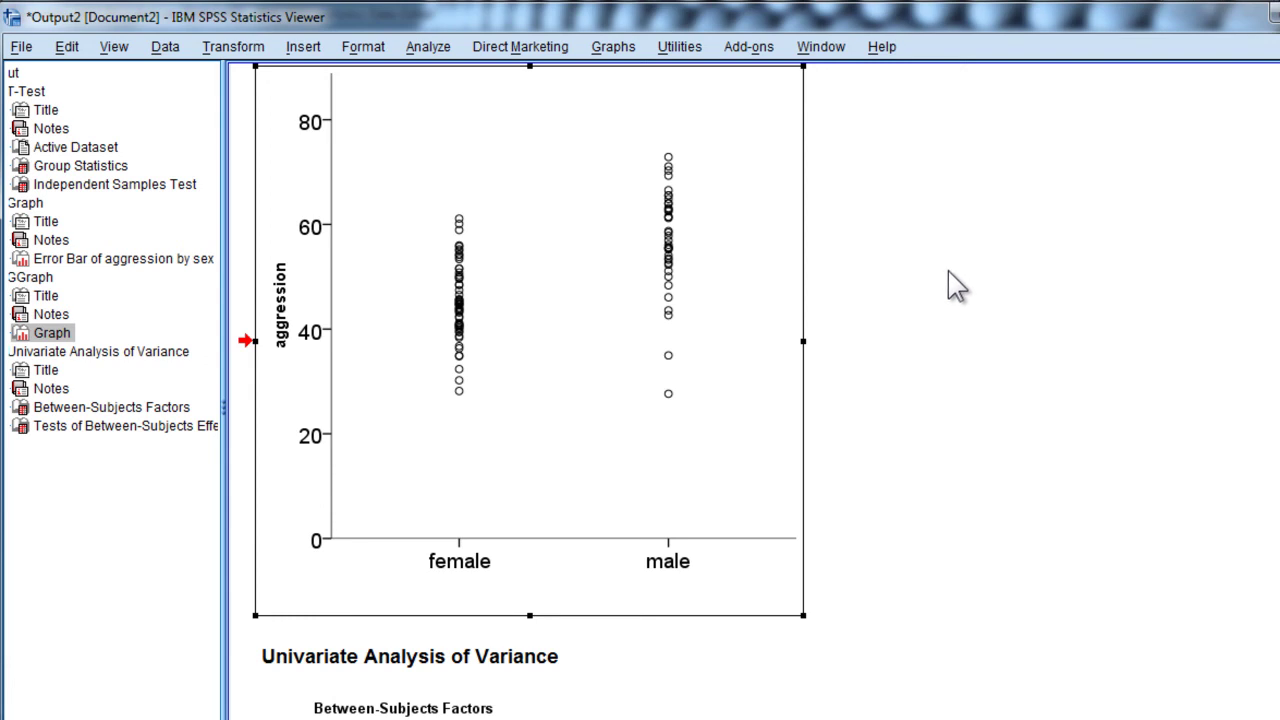
scroll(955, 287, "up", 5)
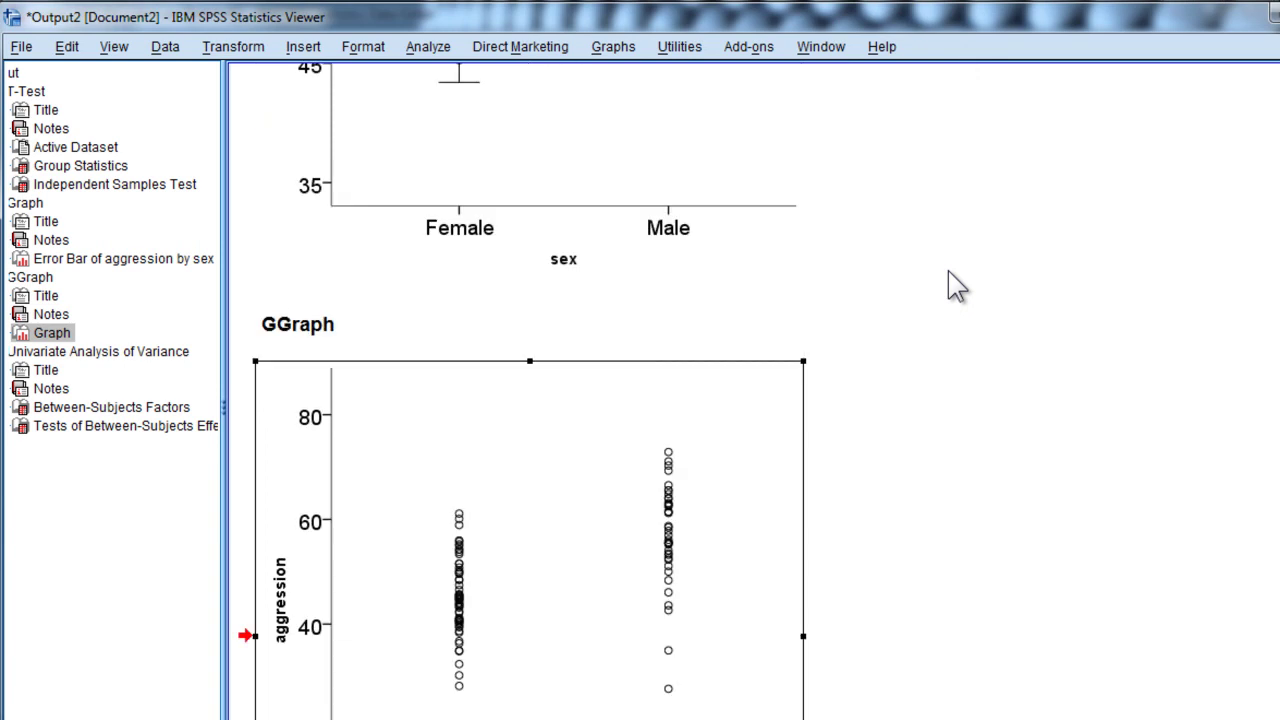
scroll(940, 458, "down", 5)
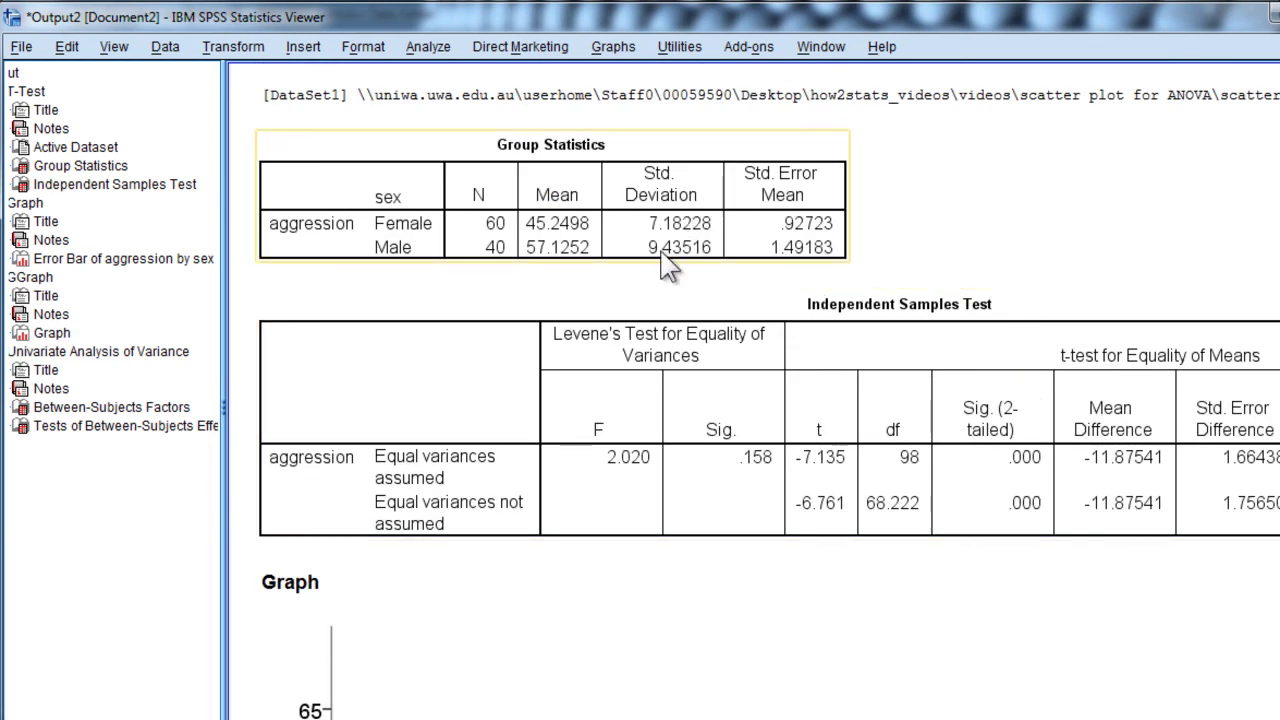
scroll(768, 371, "down", 10)
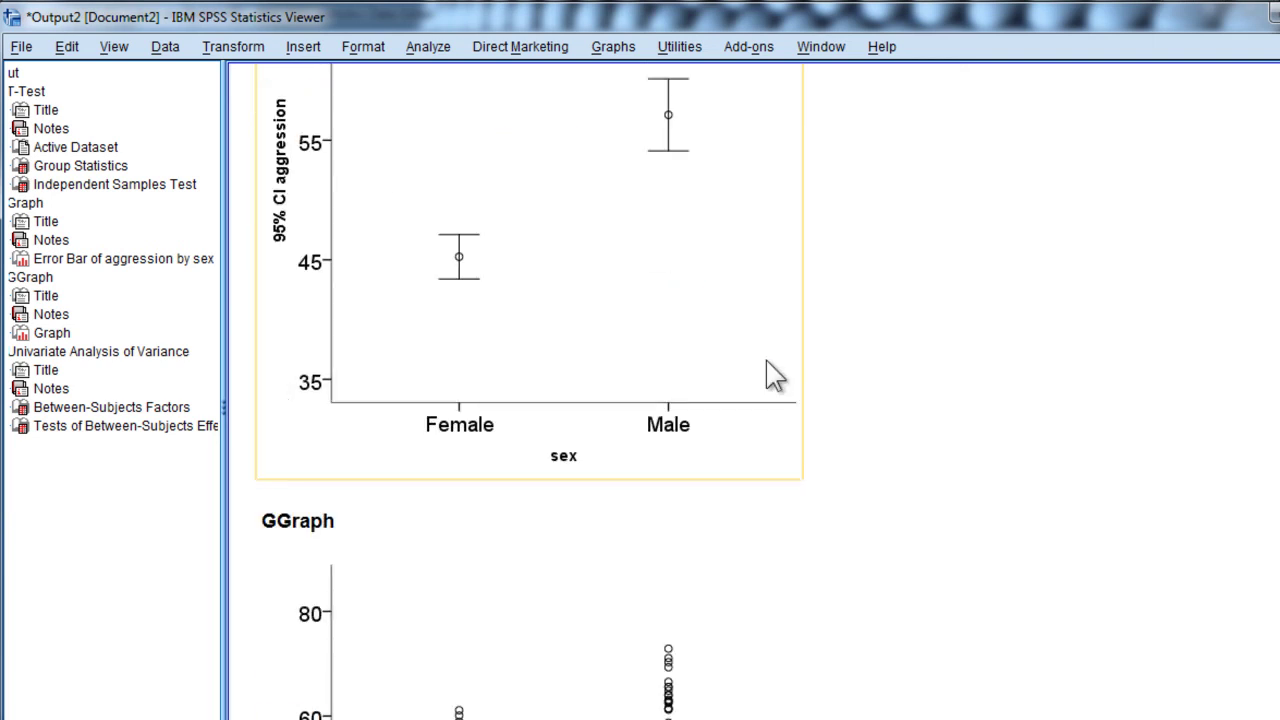
scroll(775, 370, "up", 2)
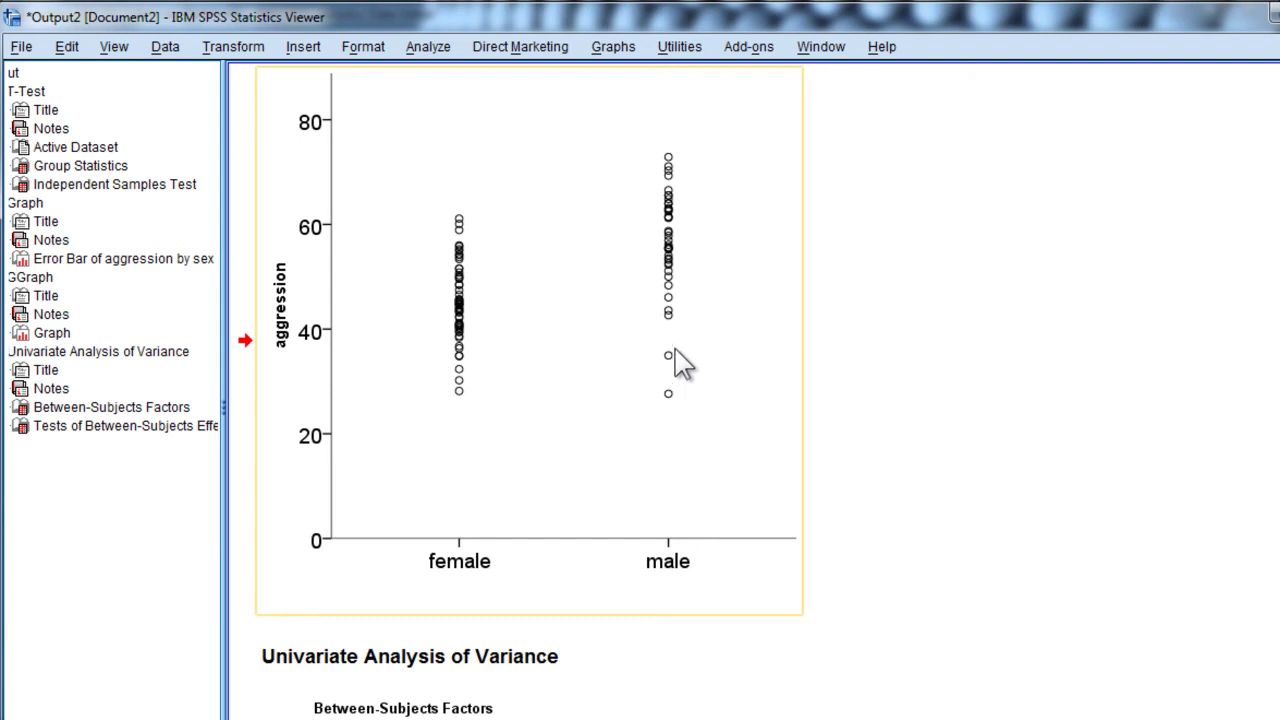
left_click(831, 383)
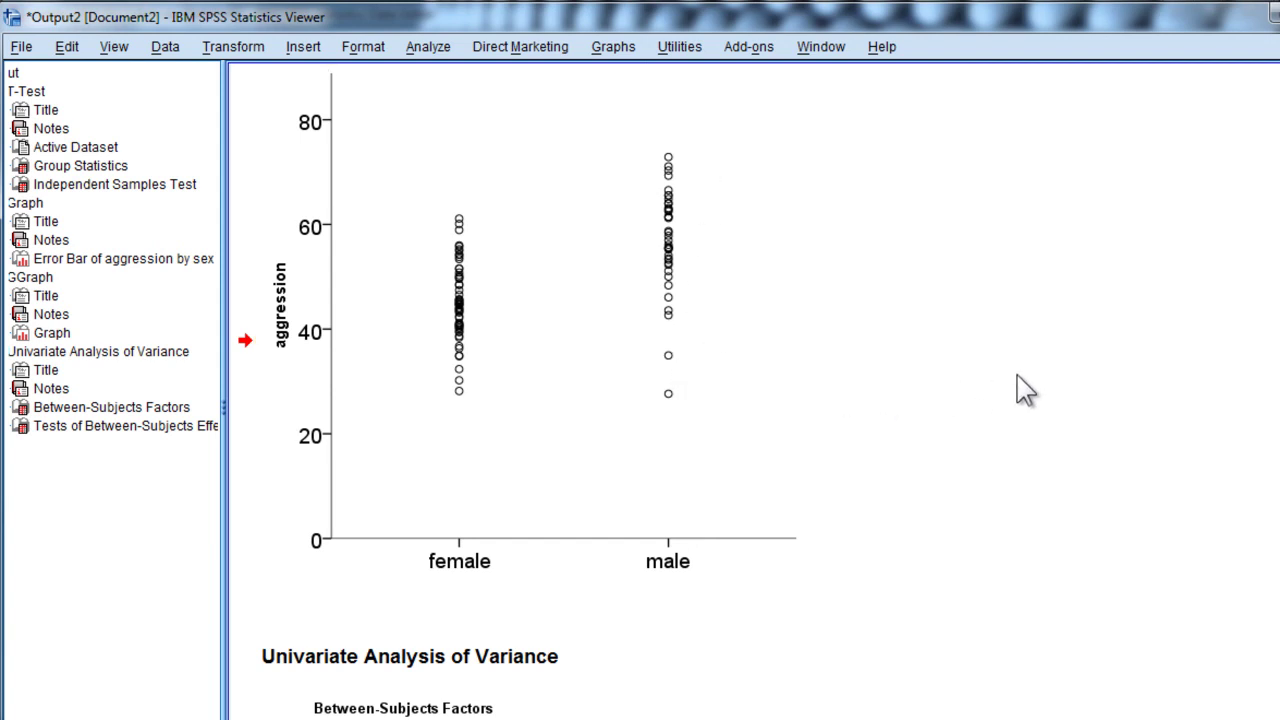